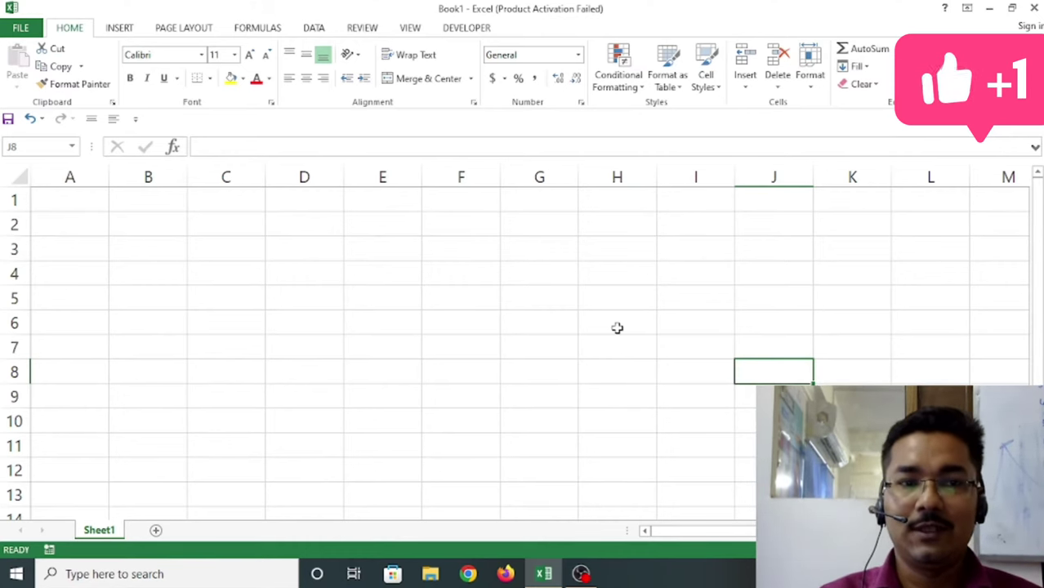
Merge and centre A1:B1 and enter the header 'Petrol Price'.
left_click(83, 204)
left_click_drag(83, 205, 123, 205)
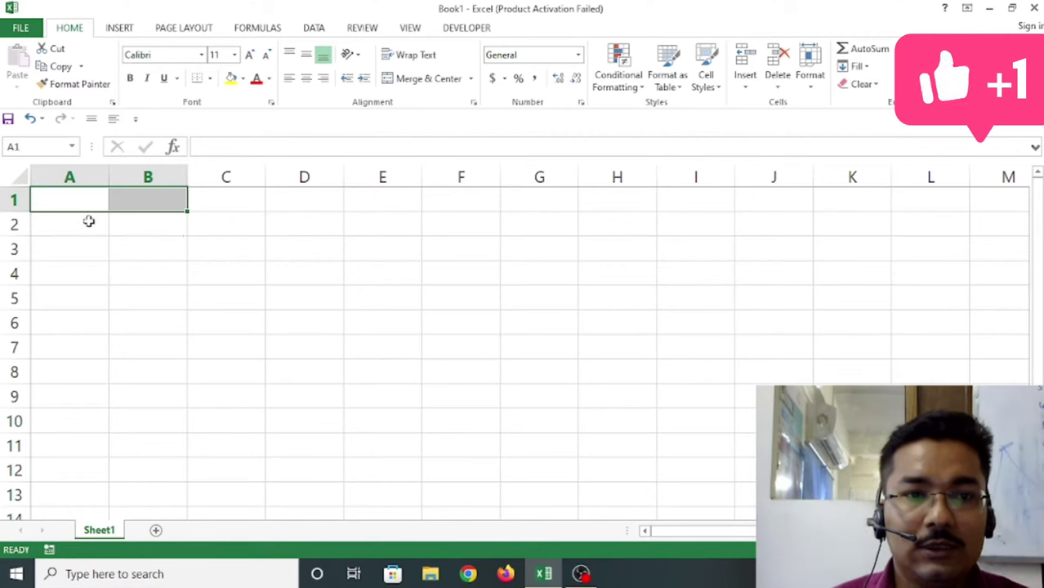
left_click(89, 221)
left_click_drag(77, 203, 143, 202)
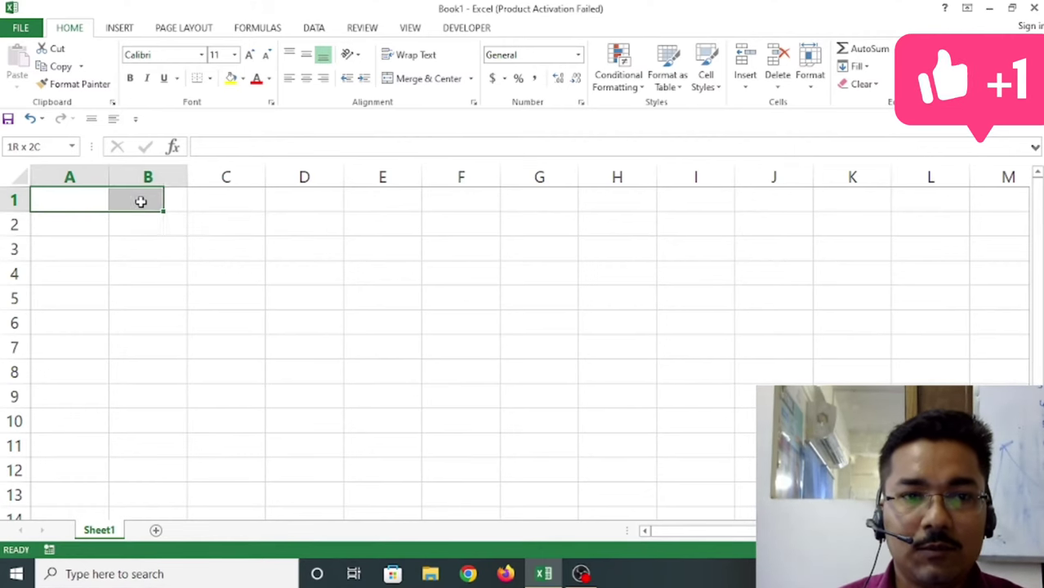
left_click(422, 79)
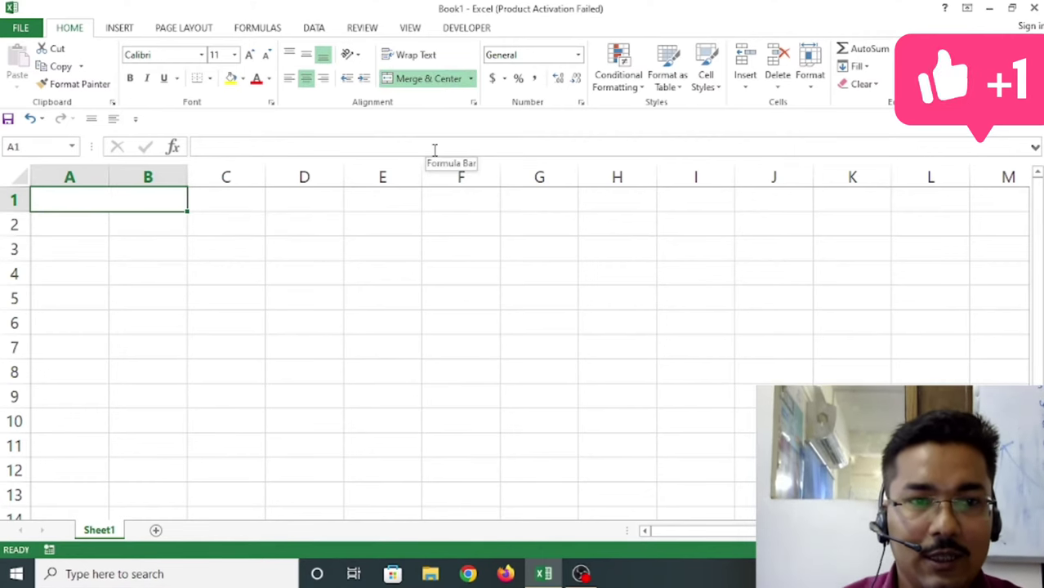
type("p")
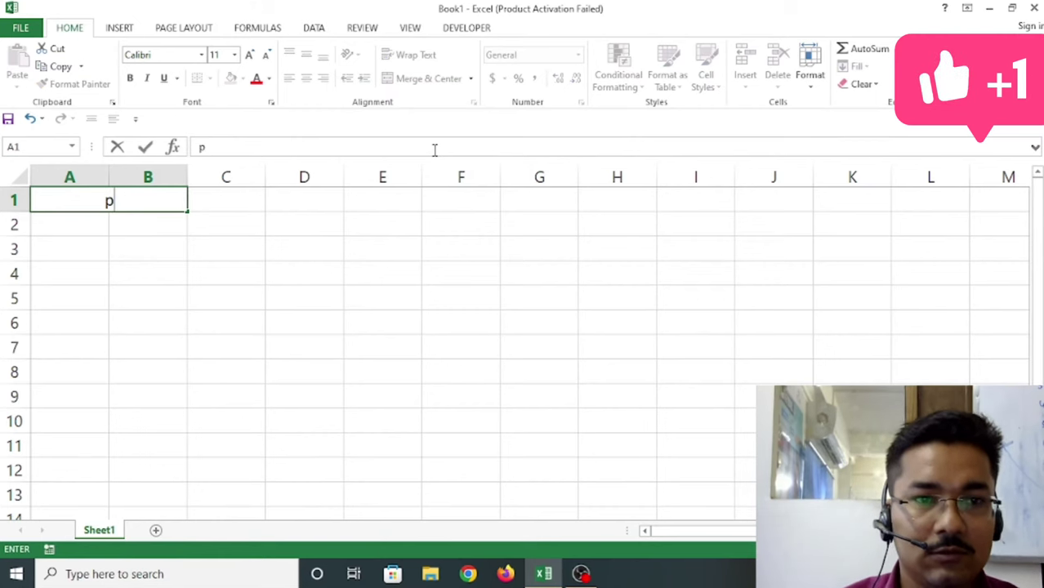
type("E")
key("BackSpace")
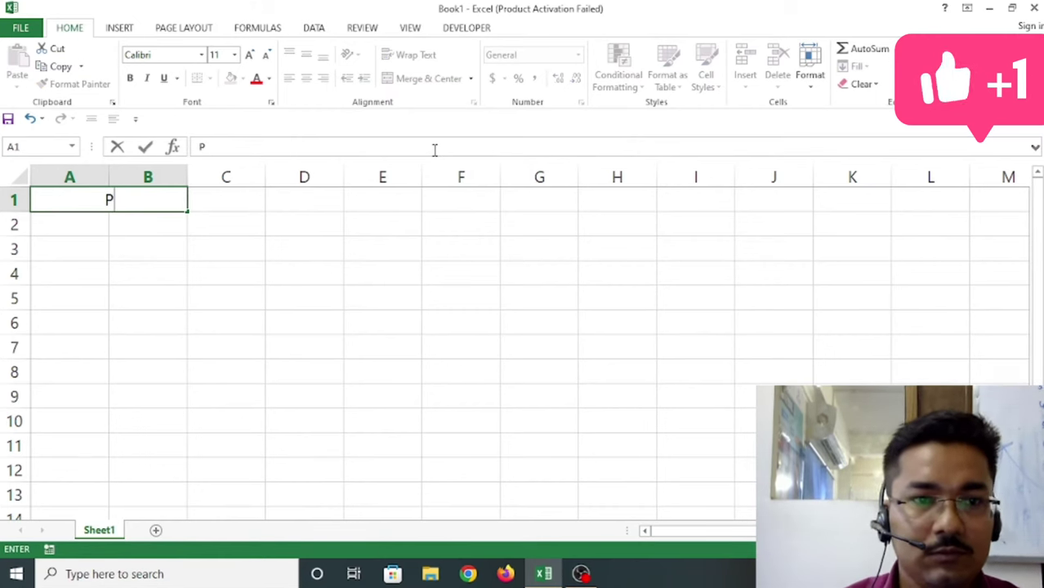
type("er")
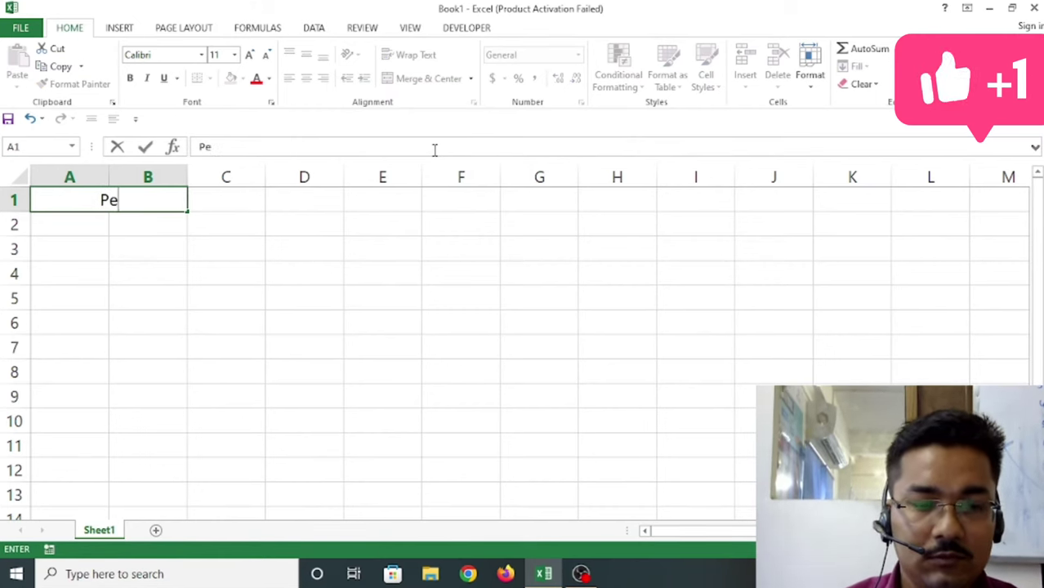
type("trol P")
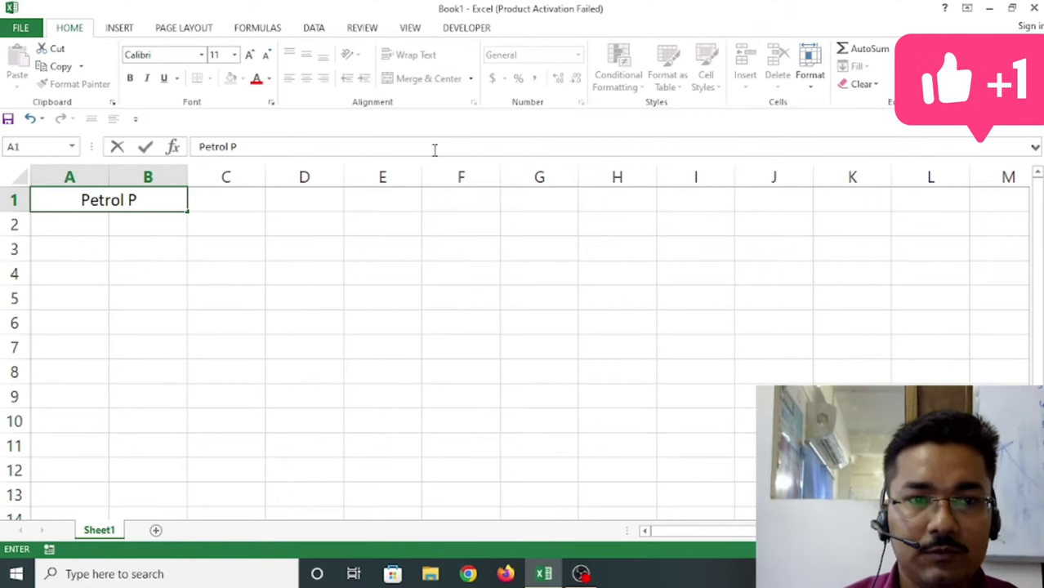
type("rice")
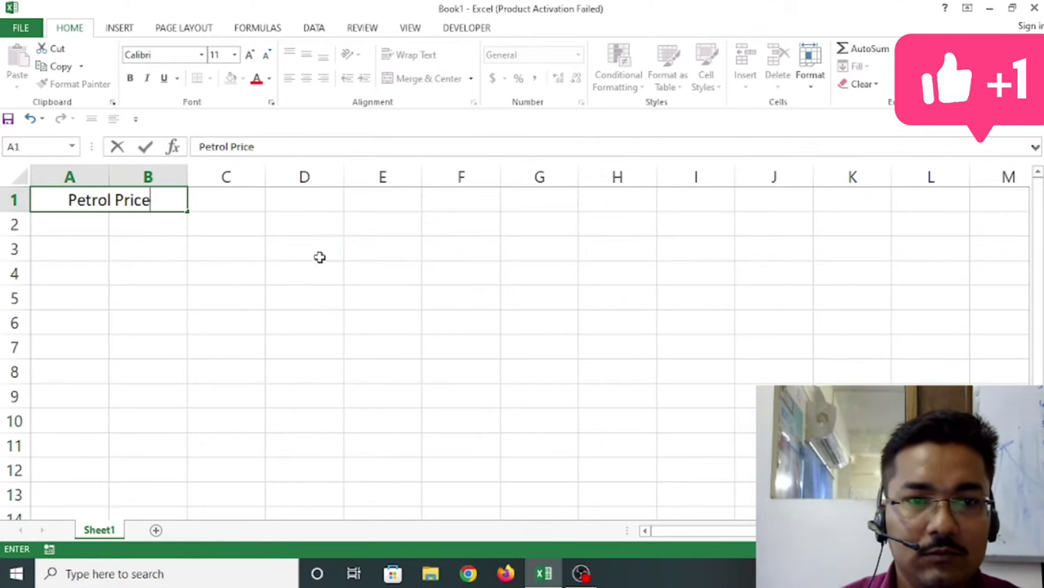
left_click(319, 257)
Merge and centre C1:D1 and enter the header 'Diesel Price'.
left_click_drag(237, 198, 325, 189)
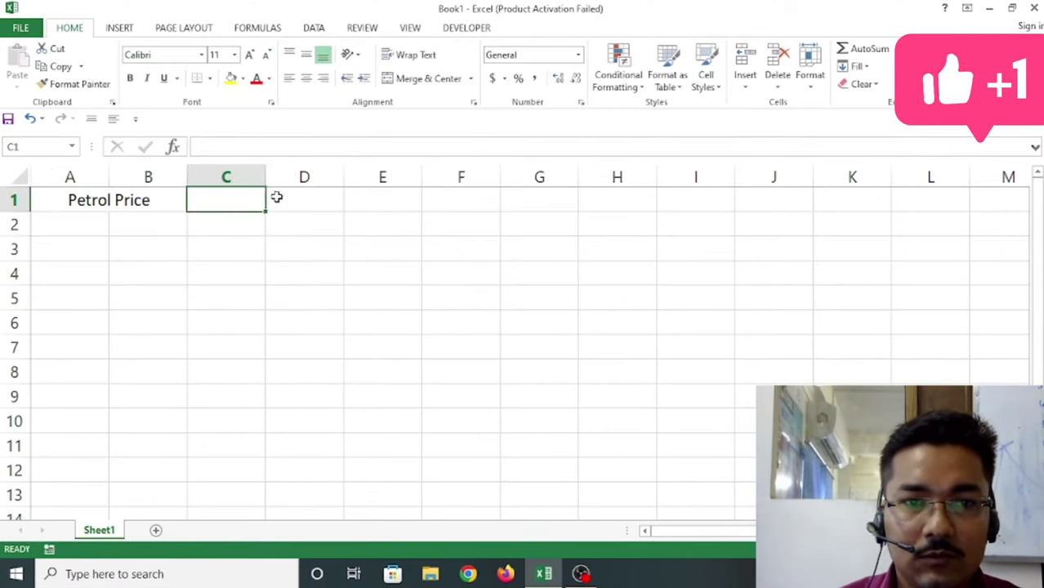
left_click(428, 79)
type("Die")
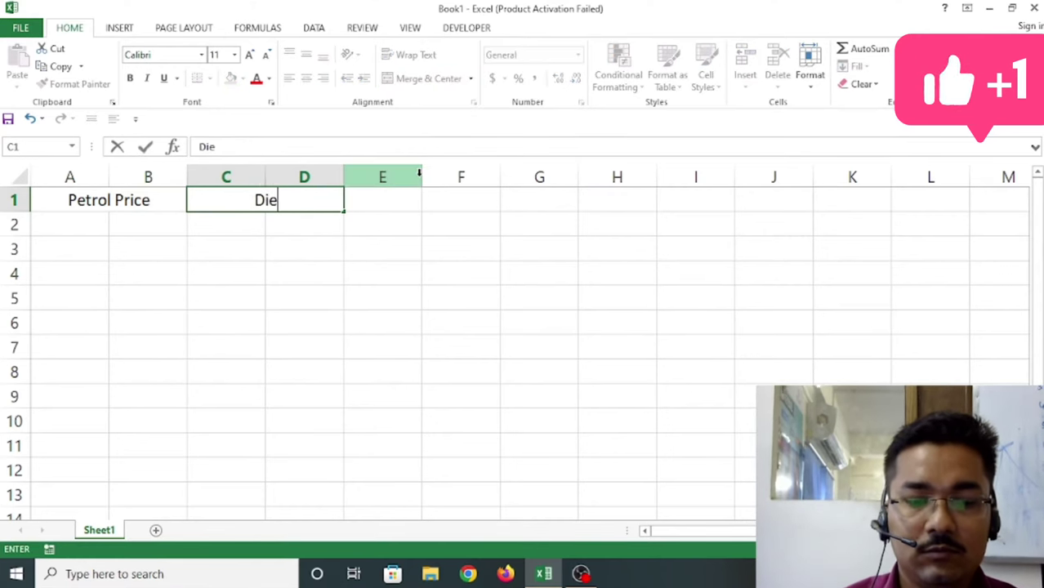
type("sel P")
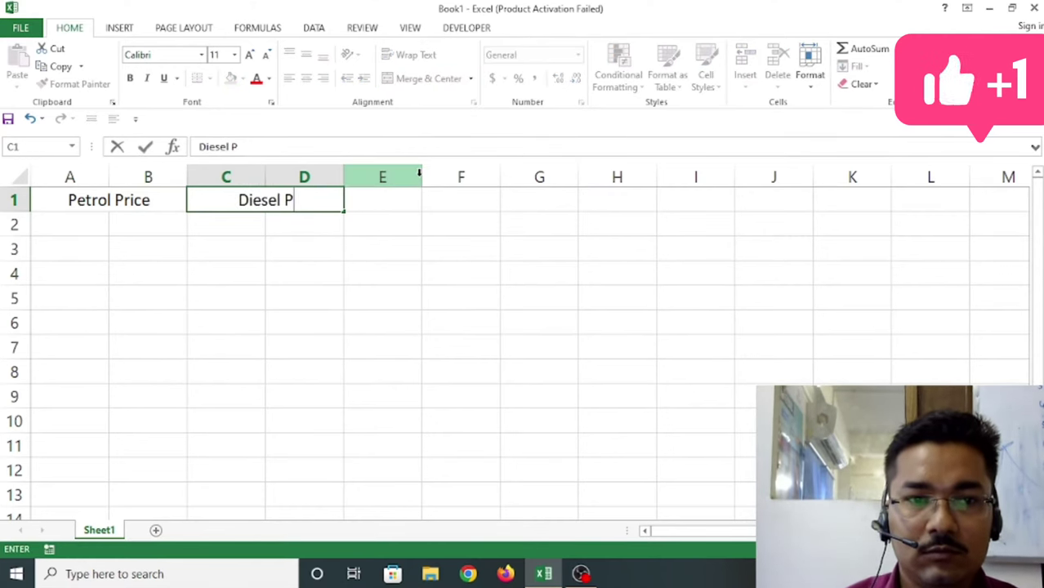
type("rice")
left_click(100, 324)
Merge and centre A2:B2 and C2:D2 beneath the two headers.
left_click(90, 223)
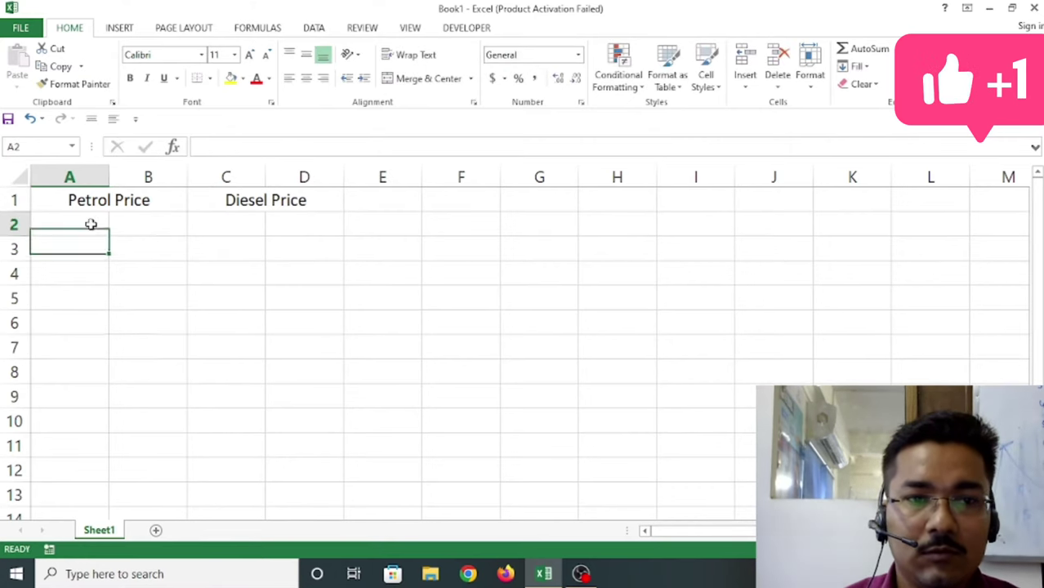
left_click_drag(90, 224, 125, 222)
left_click(418, 79)
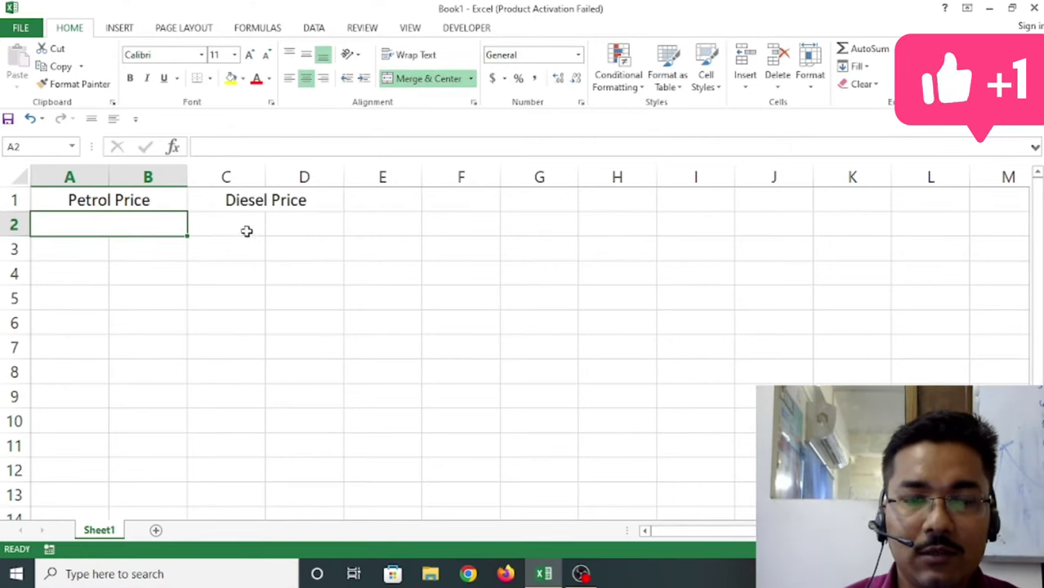
left_click_drag(246, 231, 277, 224)
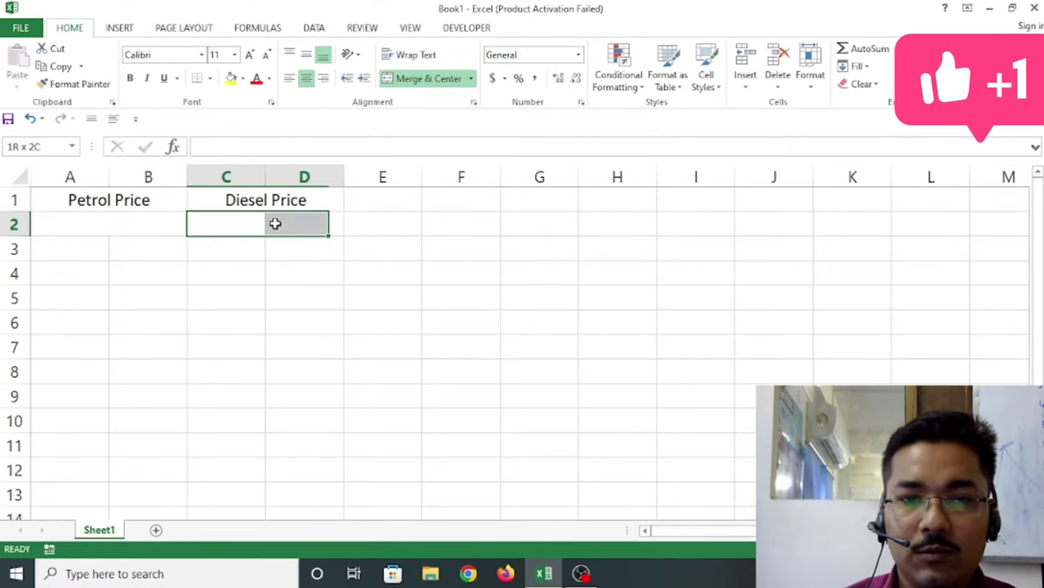
left_click(427, 80)
left_click(161, 268)
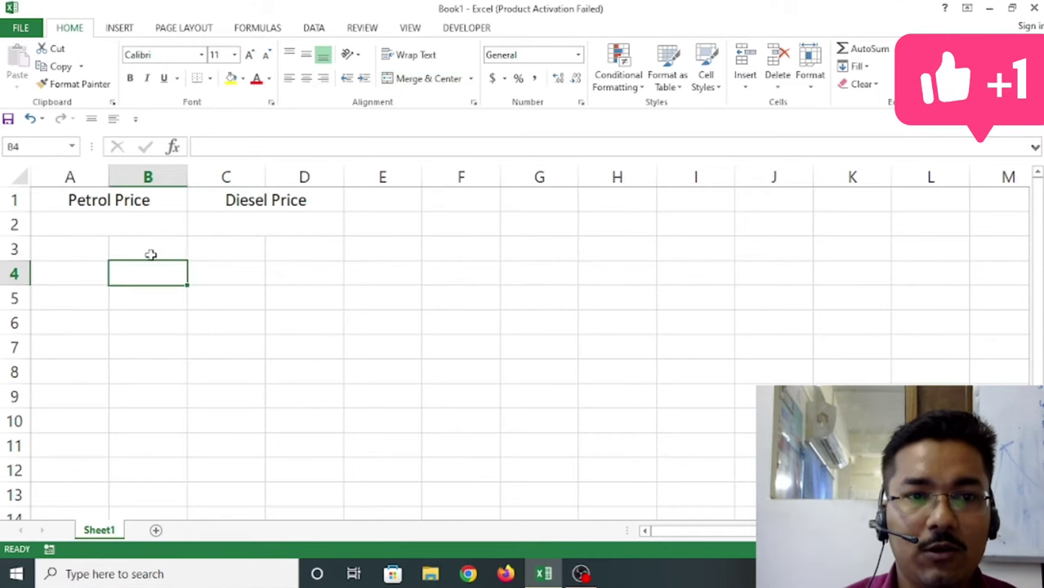
left_click_drag(111, 202, 234, 202)
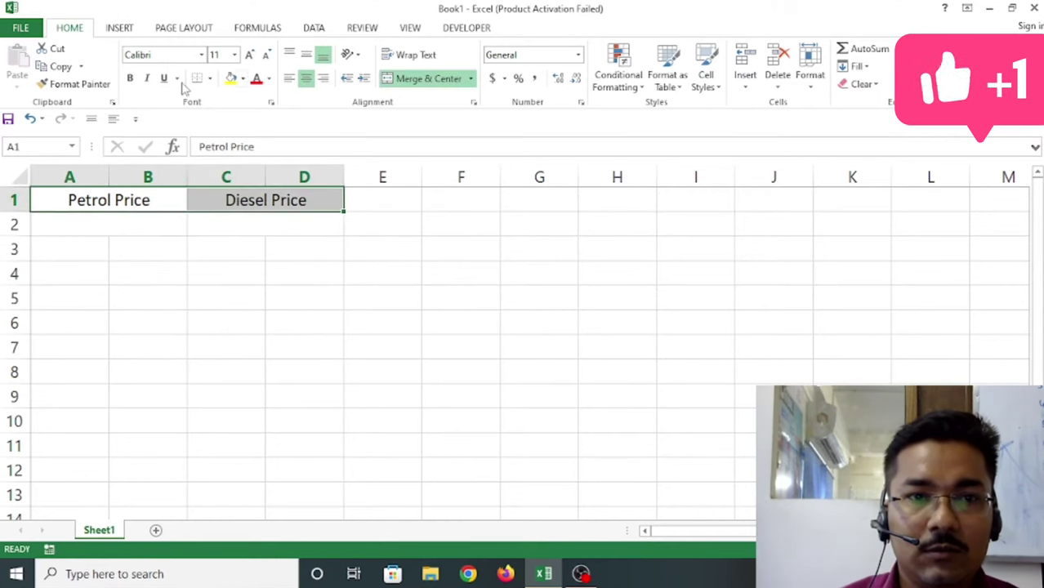
Fill the row 1 headers yellow and add borders to the merged row 2 cells.
left_click(231, 78)
left_click(120, 228)
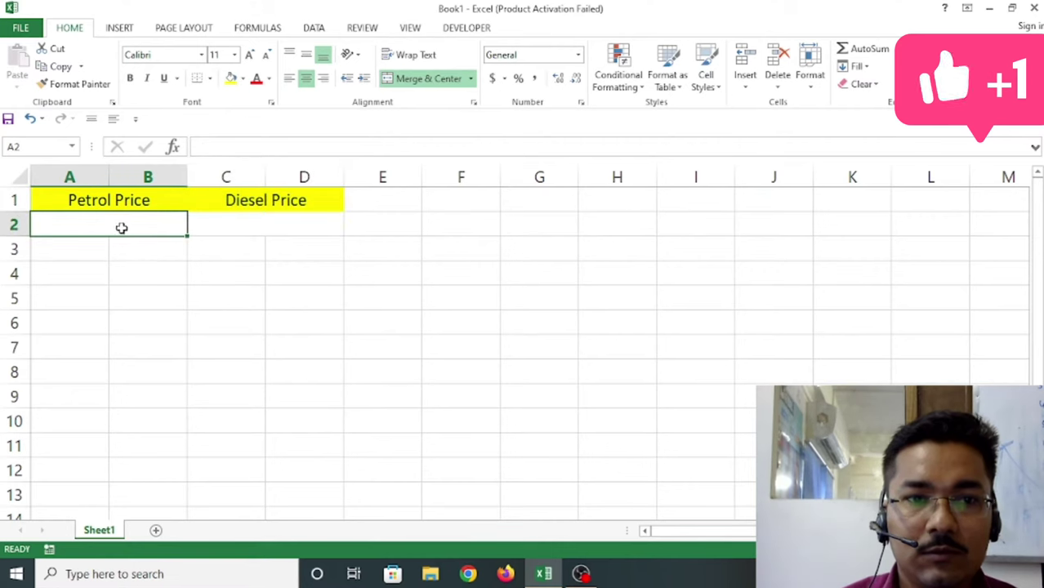
left_click(210, 78)
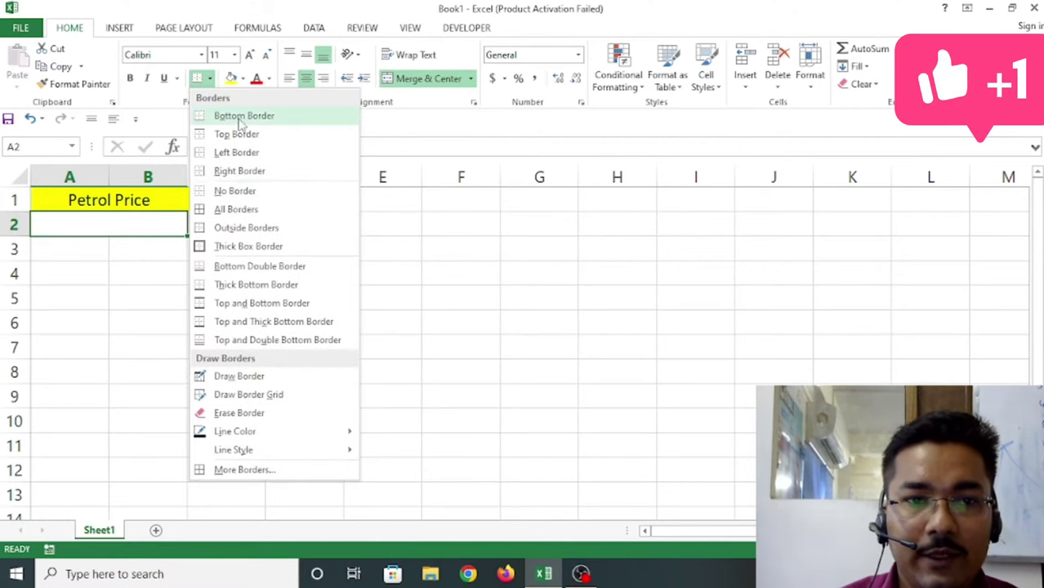
left_click(253, 216)
left_click(249, 220)
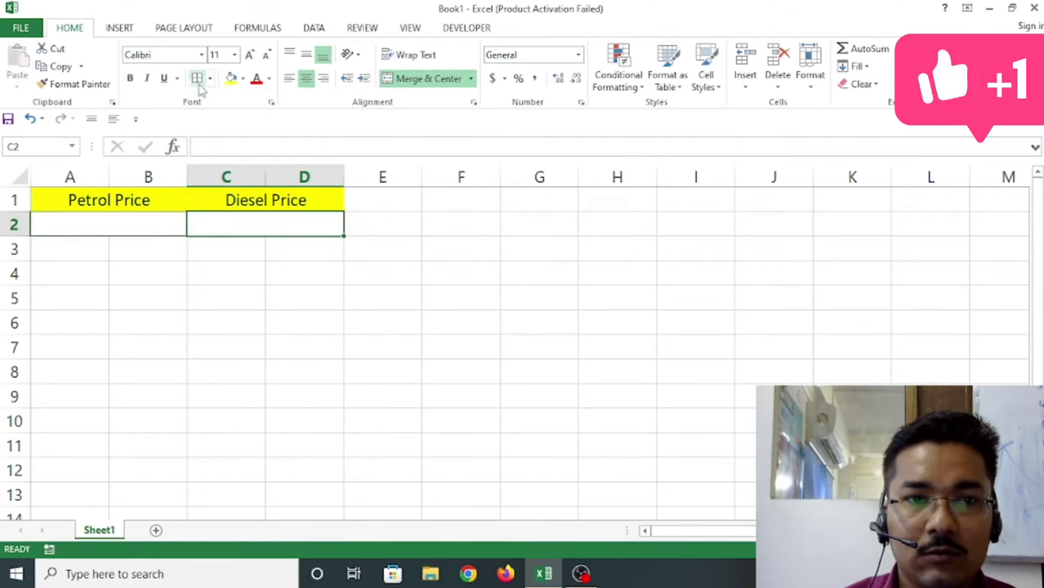
left_click_drag(180, 202, 223, 221)
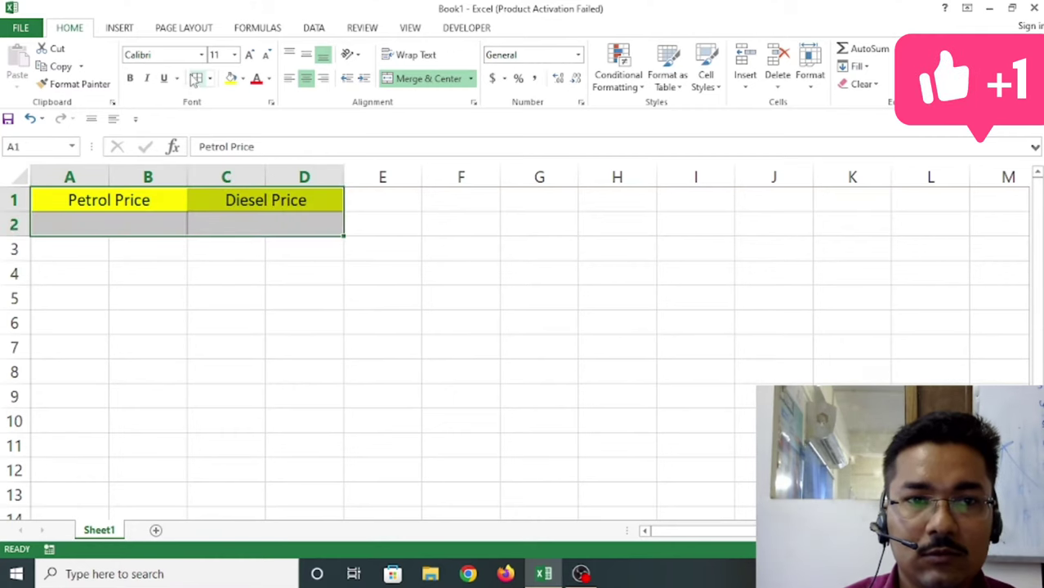
left_click(256, 274)
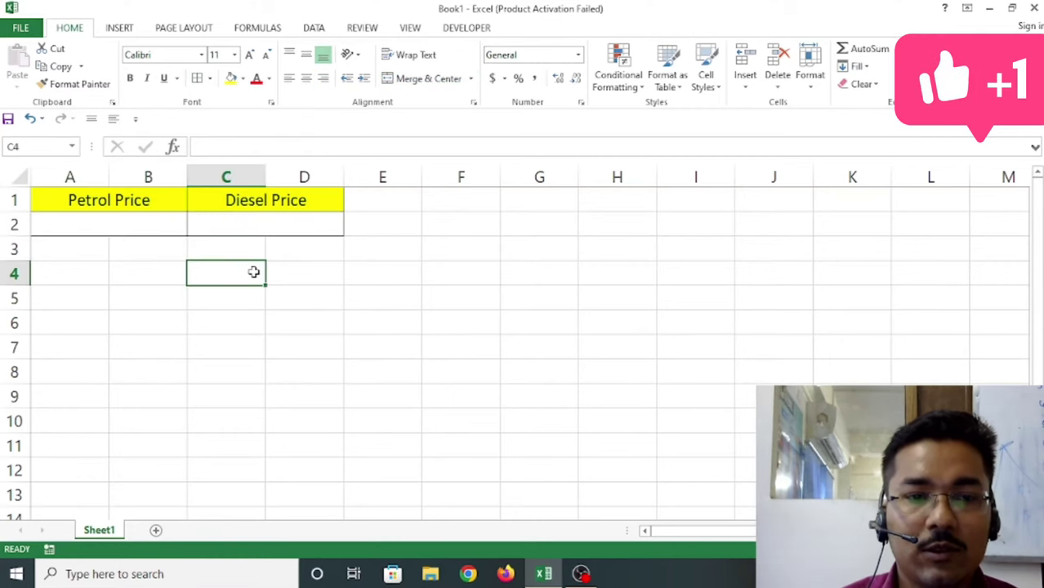
Select the merged A2:B2 price cell and show the Formulas commands.
left_click(127, 228)
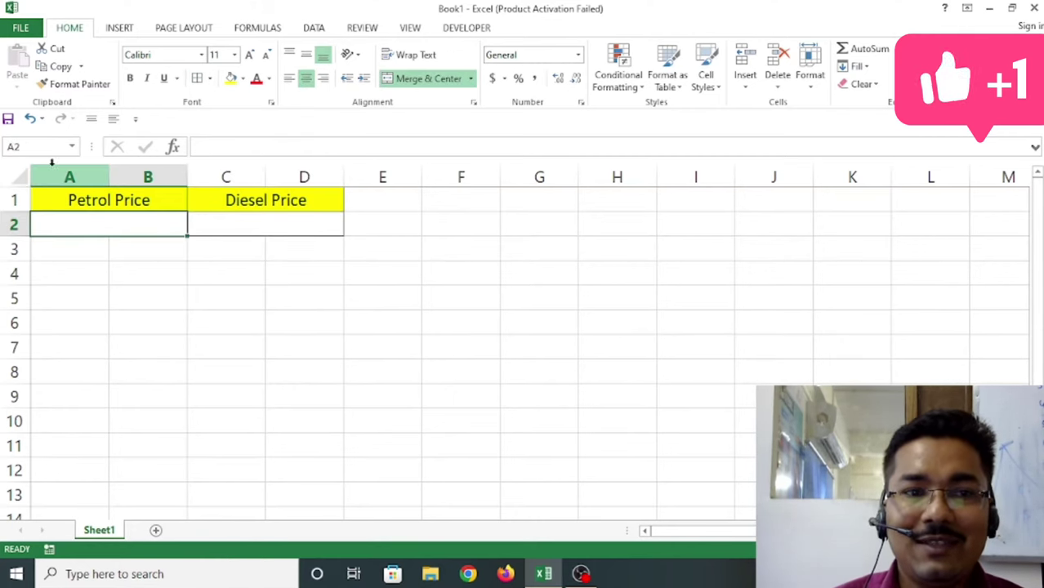
left_click(34, 146)
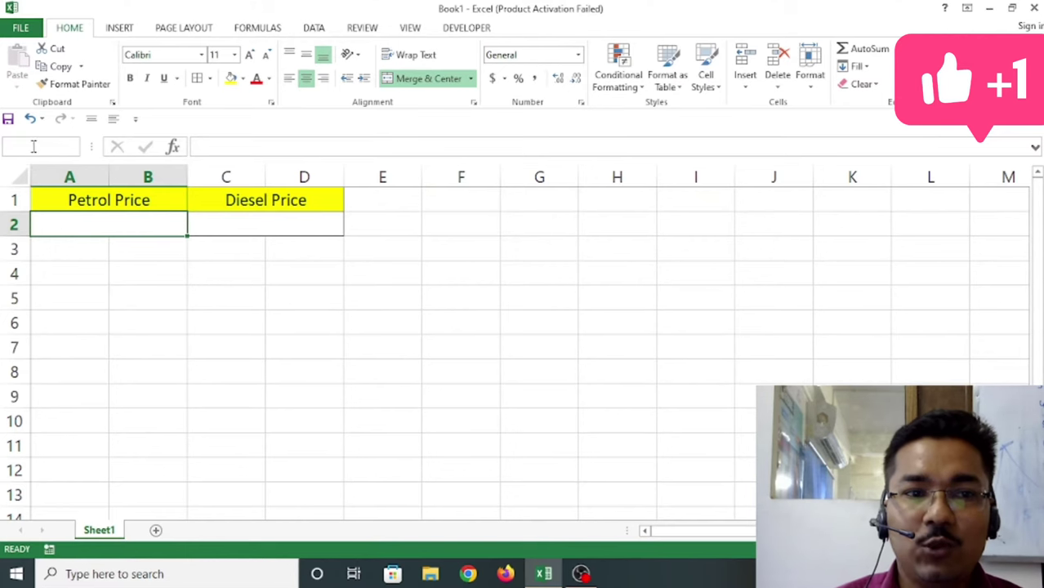
left_click(261, 222)
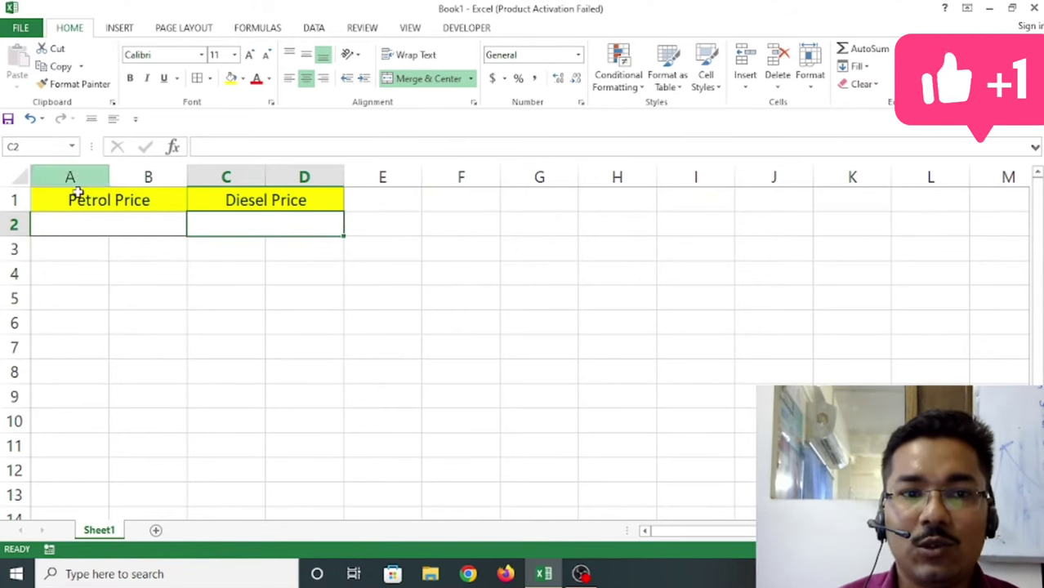
left_click(139, 299)
left_click(120, 222)
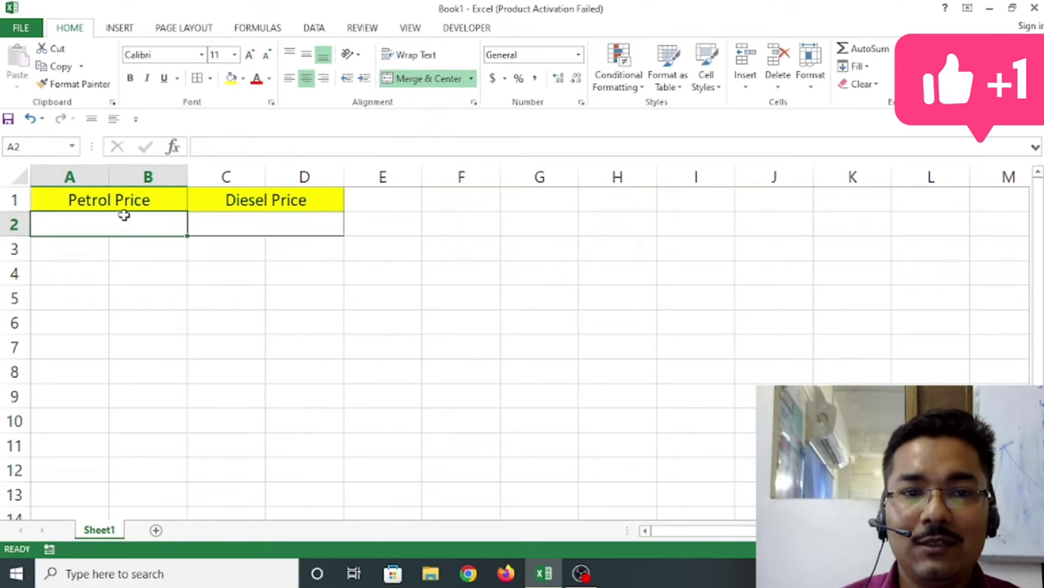
left_click(264, 225)
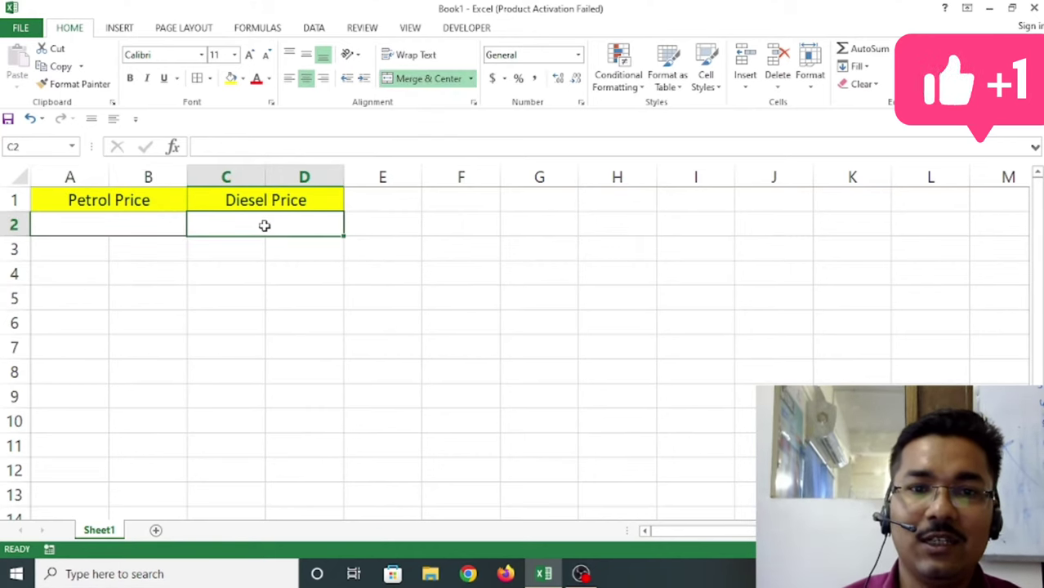
left_click(118, 224)
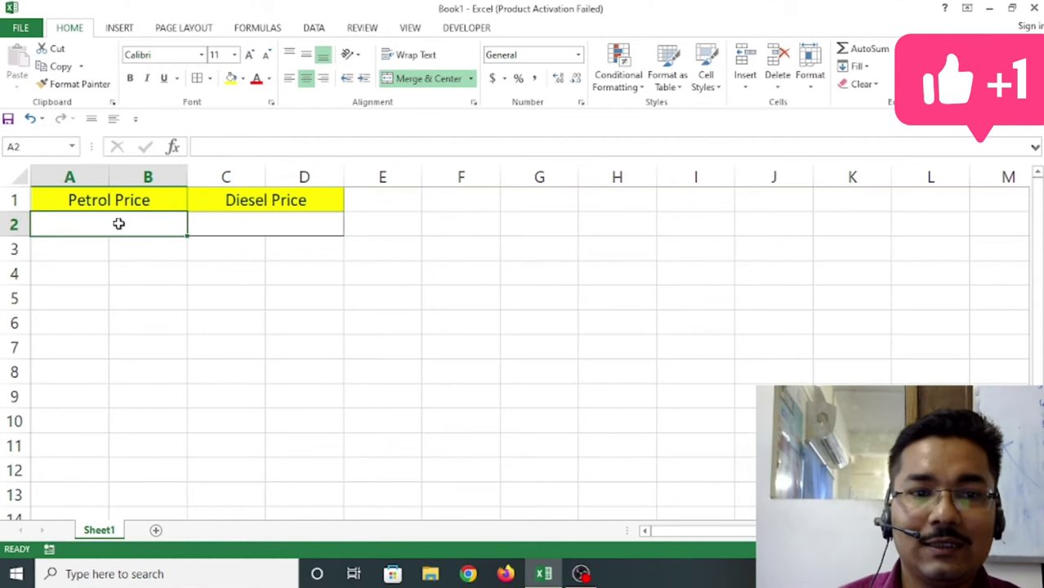
left_click(242, 29)
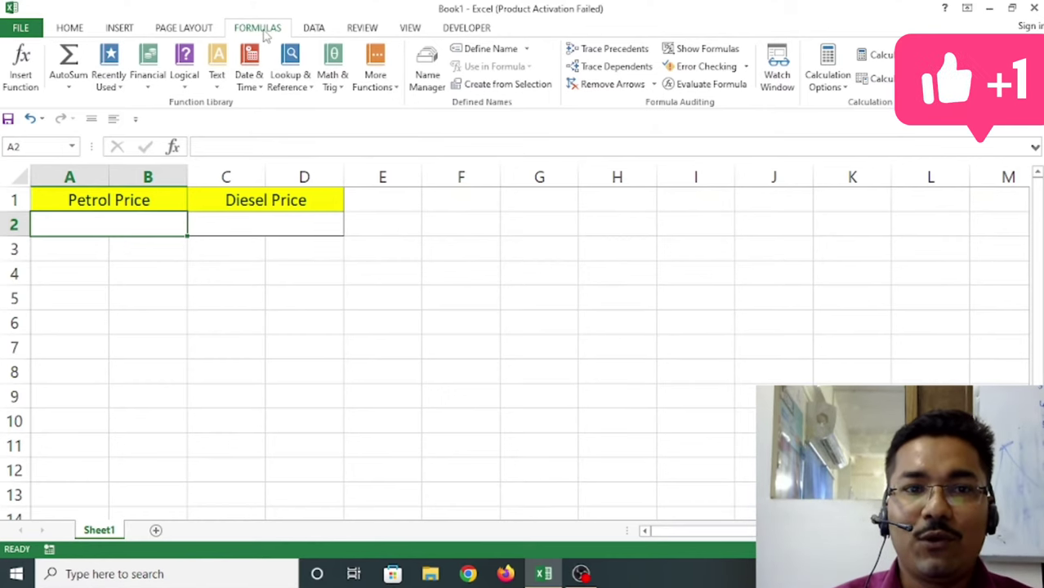
Define the name Petrol_Price for the merged A2:B2 cell and verify it.
left_click(488, 49)
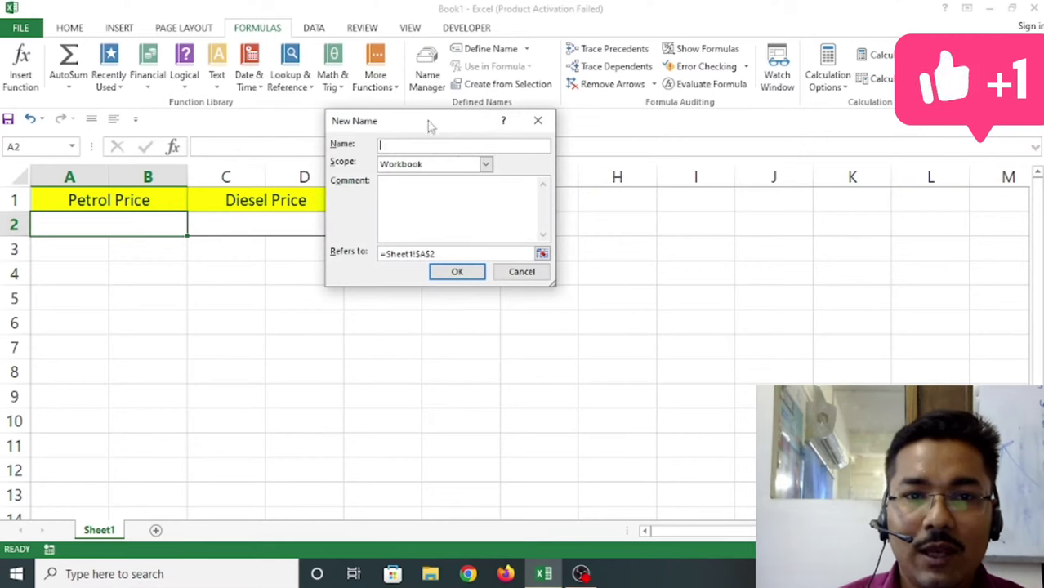
left_click_drag(430, 127, 483, 131)
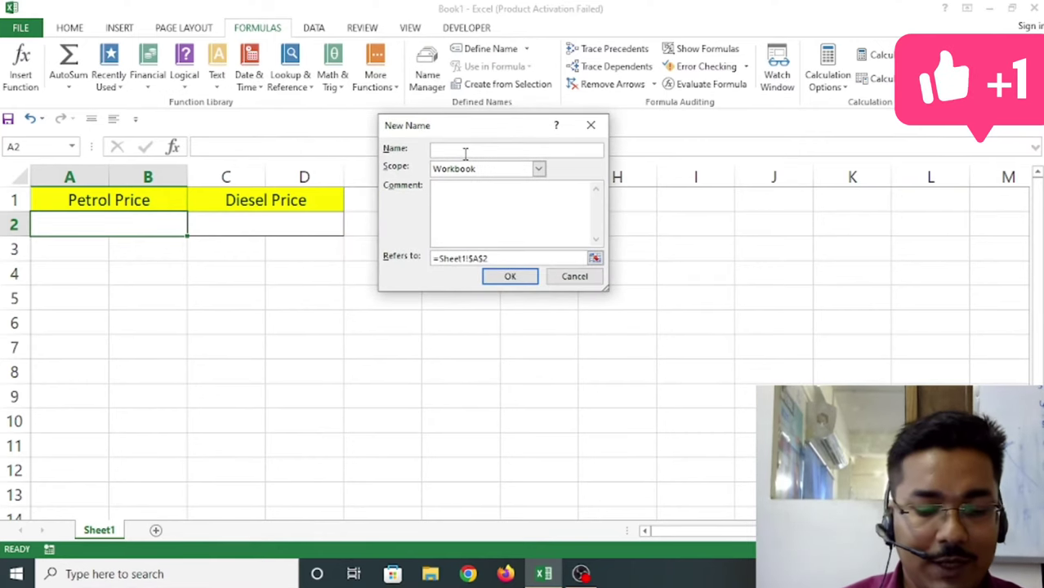
type("Pet")
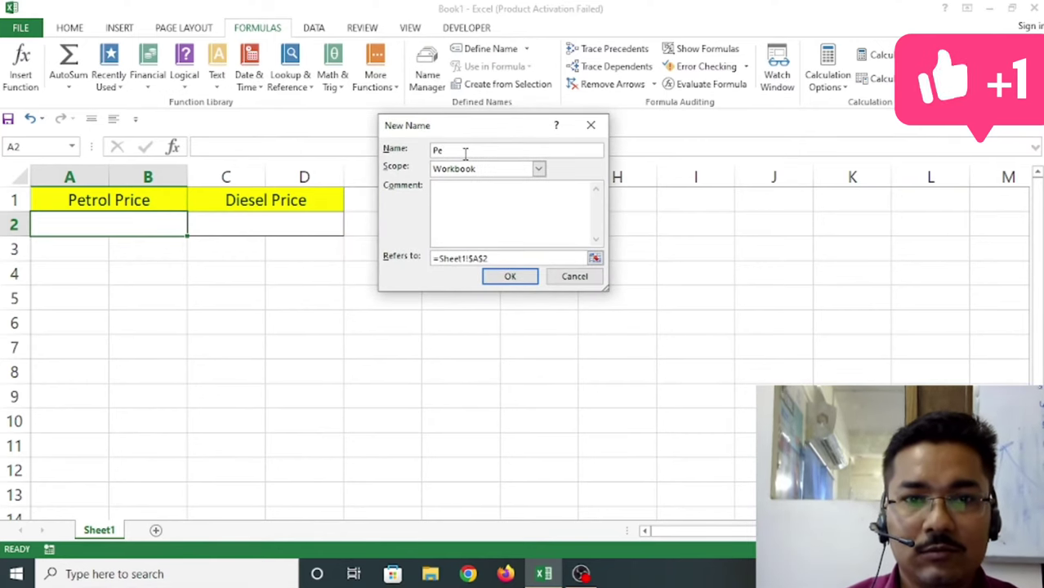
type("rol")
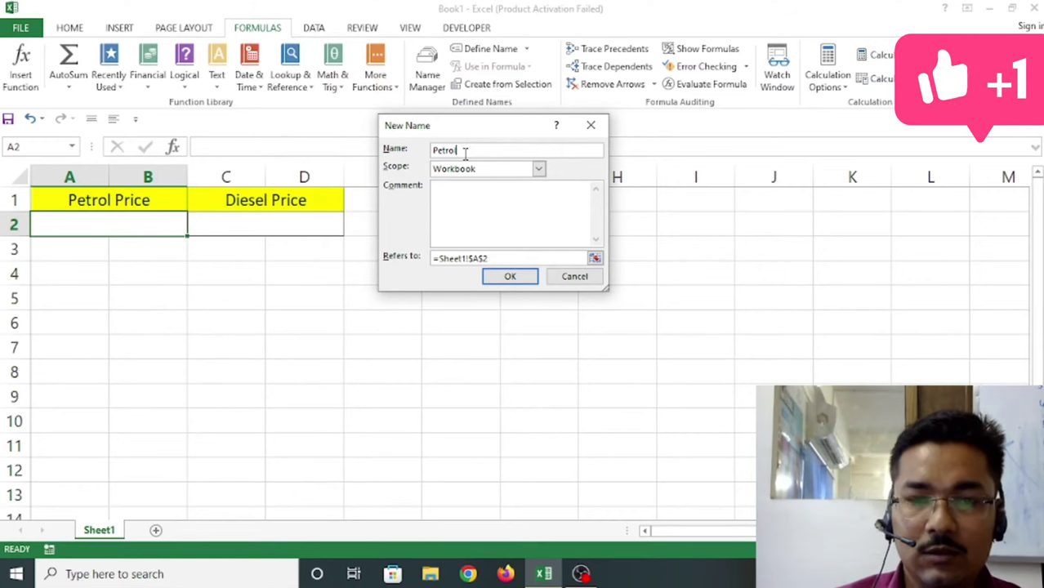
type("_Price")
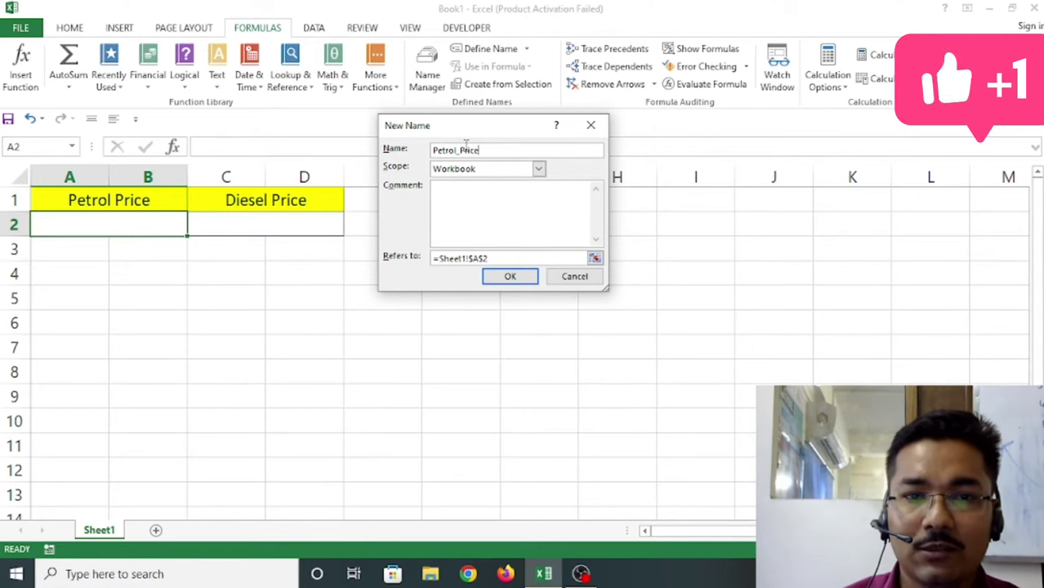
left_click(509, 276)
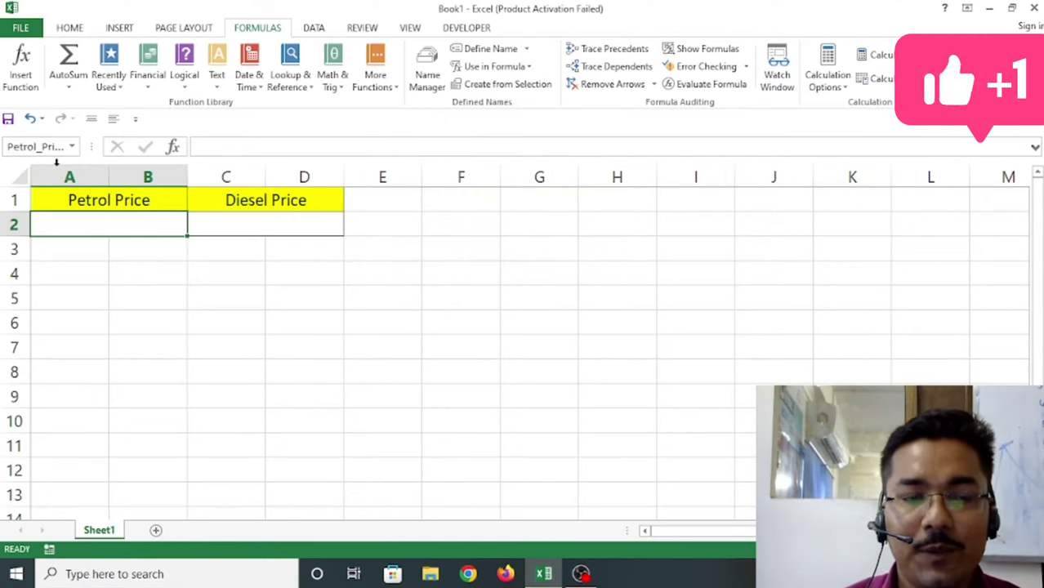
left_click(59, 249)
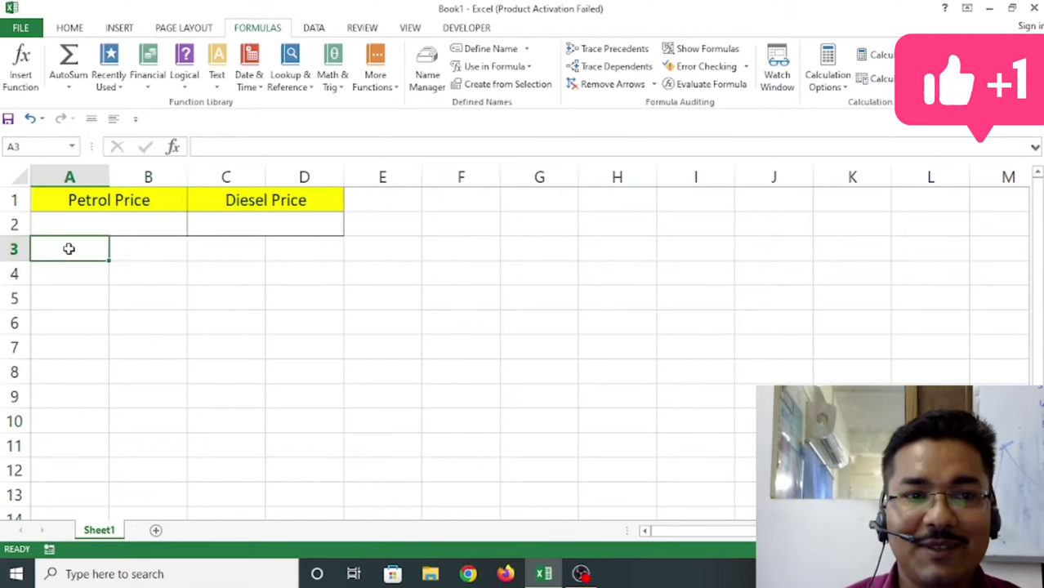
left_click(88, 223)
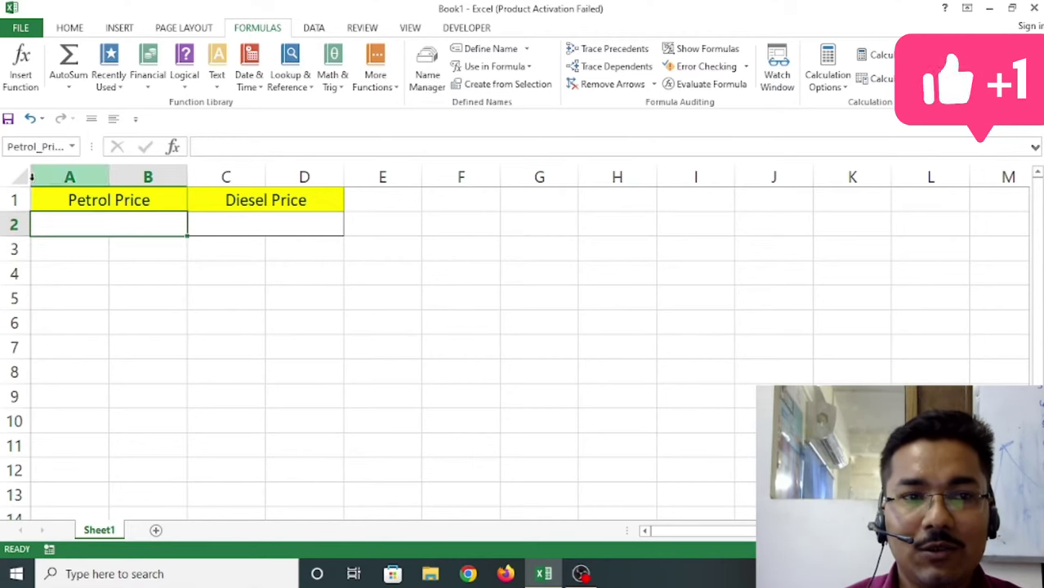
left_click(298, 225)
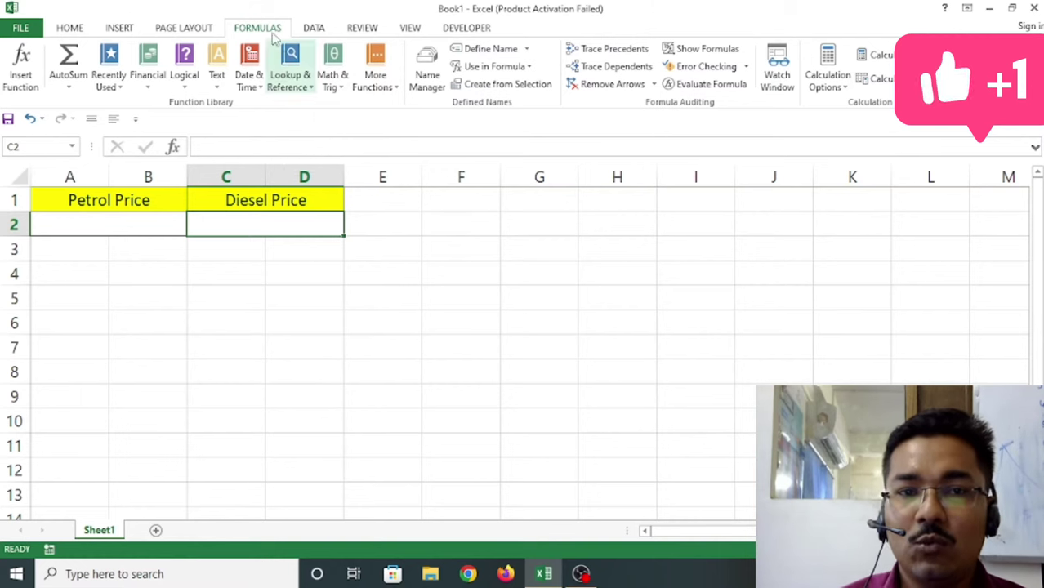
Define the name Diesel_price for the merged C2:D2 cell.
left_click(488, 48)
type("Diese")
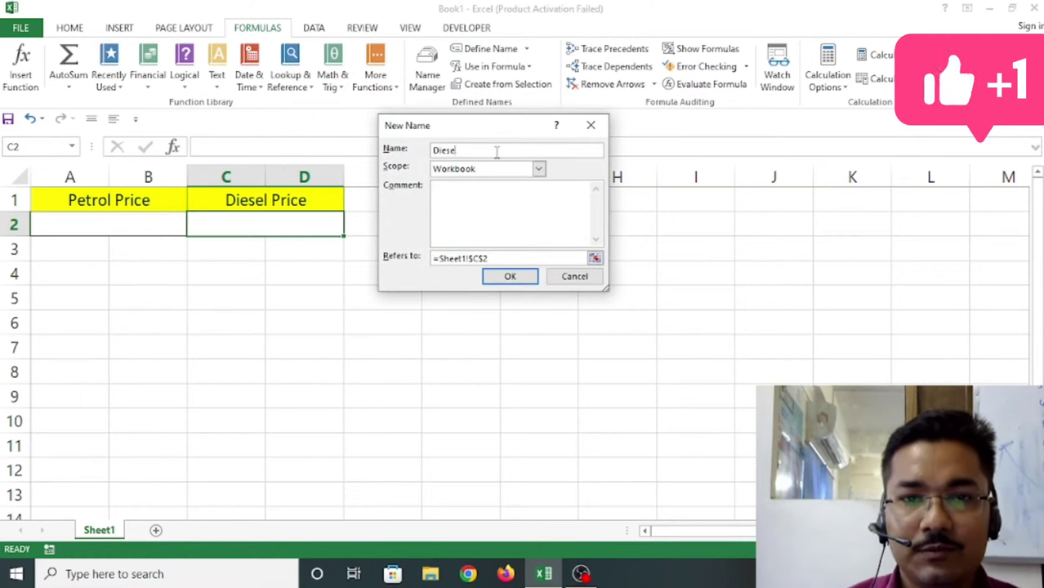
type("l_")
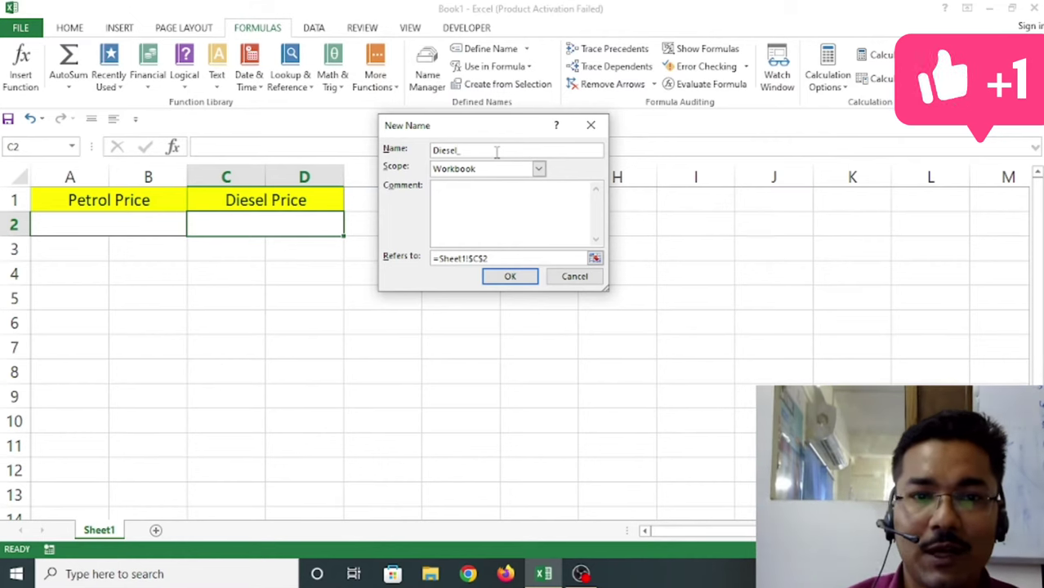
type("price")
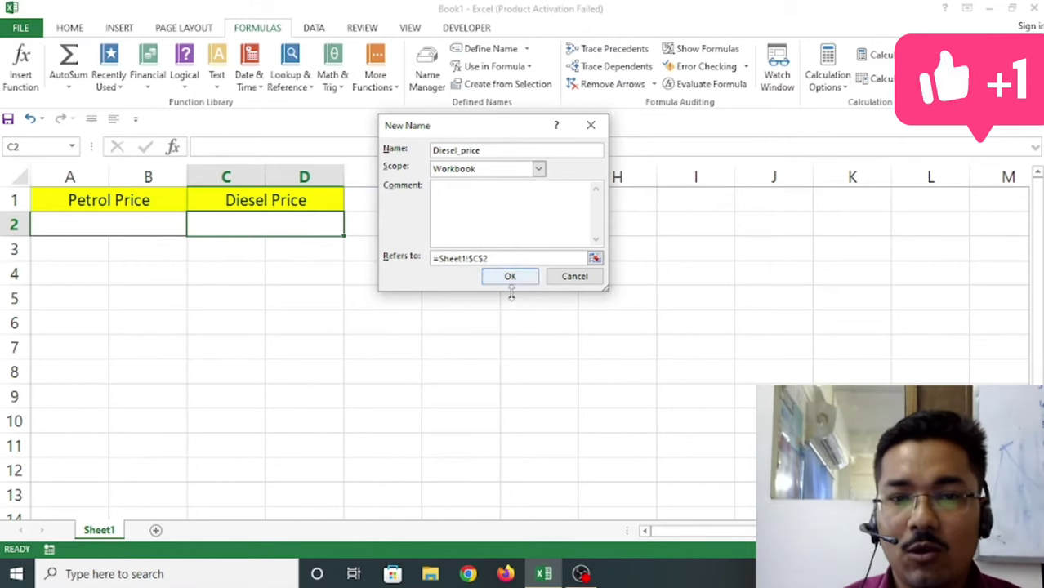
left_click(508, 276)
left_click(278, 267)
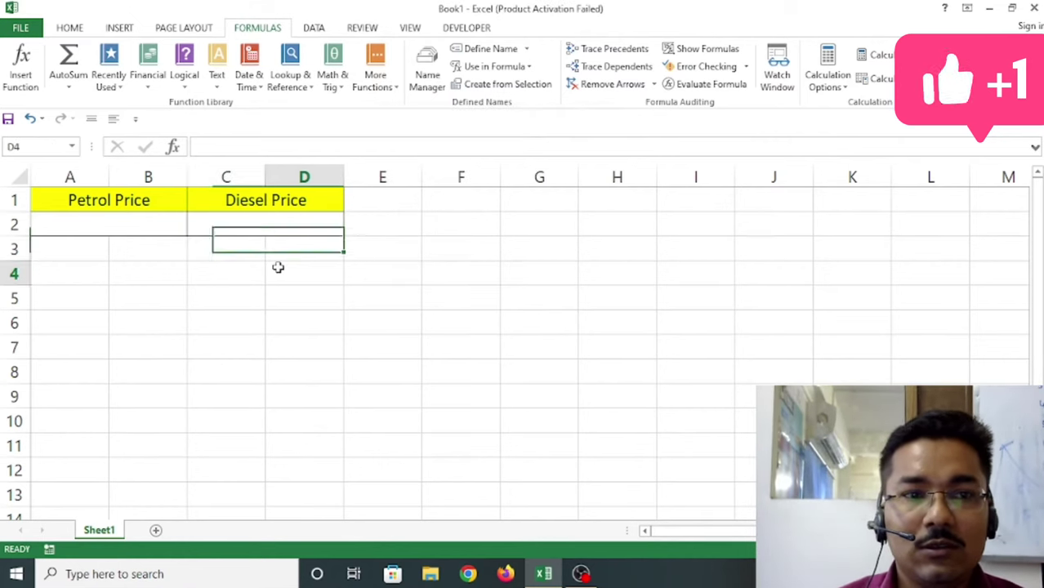
Check the defined names on the merged petrol and diesel price cells.
left_click(147, 225)
left_click(230, 232)
left_click(161, 234)
left_click(259, 237)
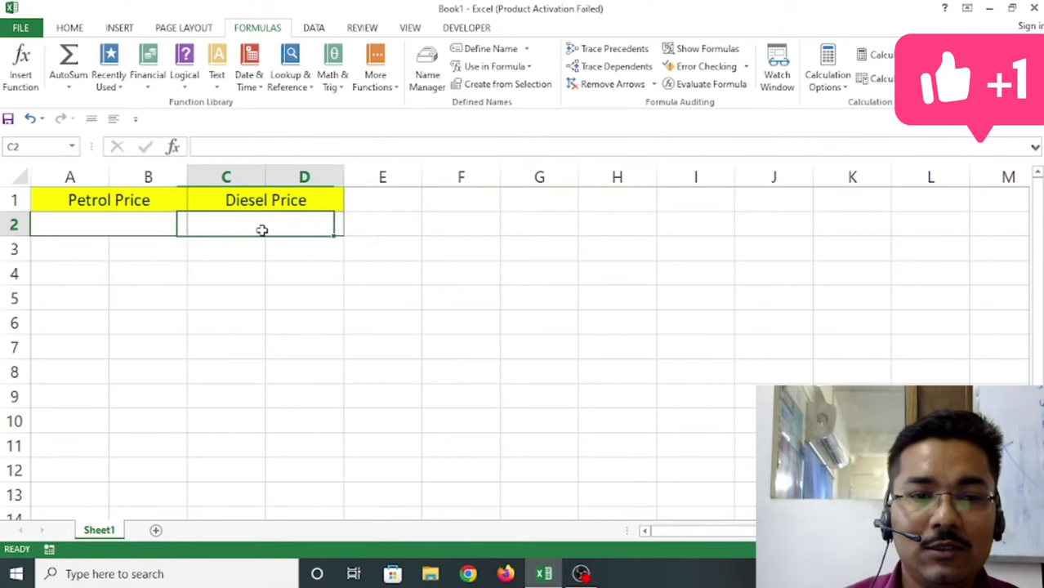
Enter 'Sl NO' as the A4 header, correcting the typo.
left_click(104, 276)
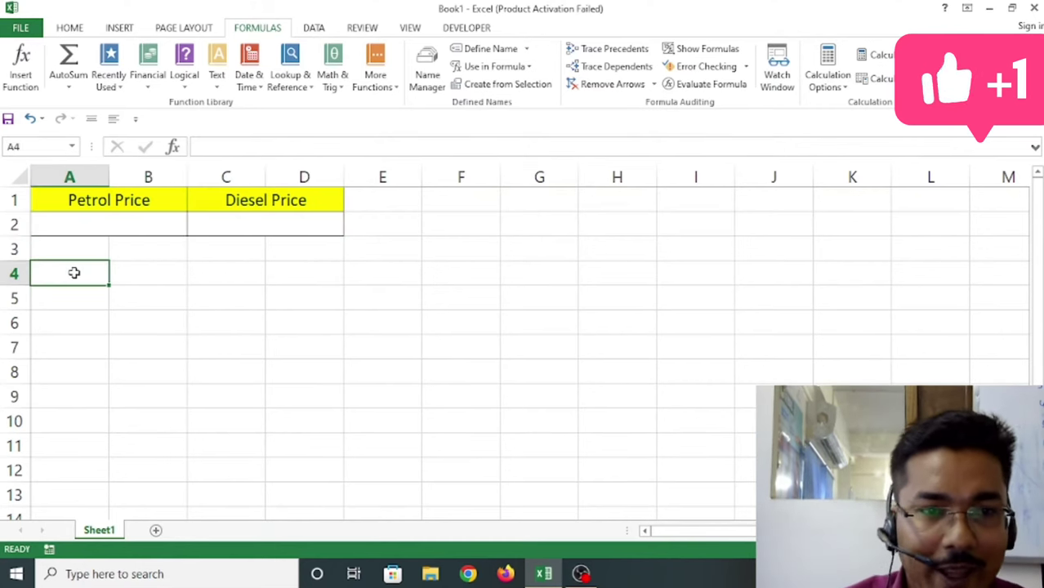
type("sl nbo")
key("BackSpace")
key("BackSpace")
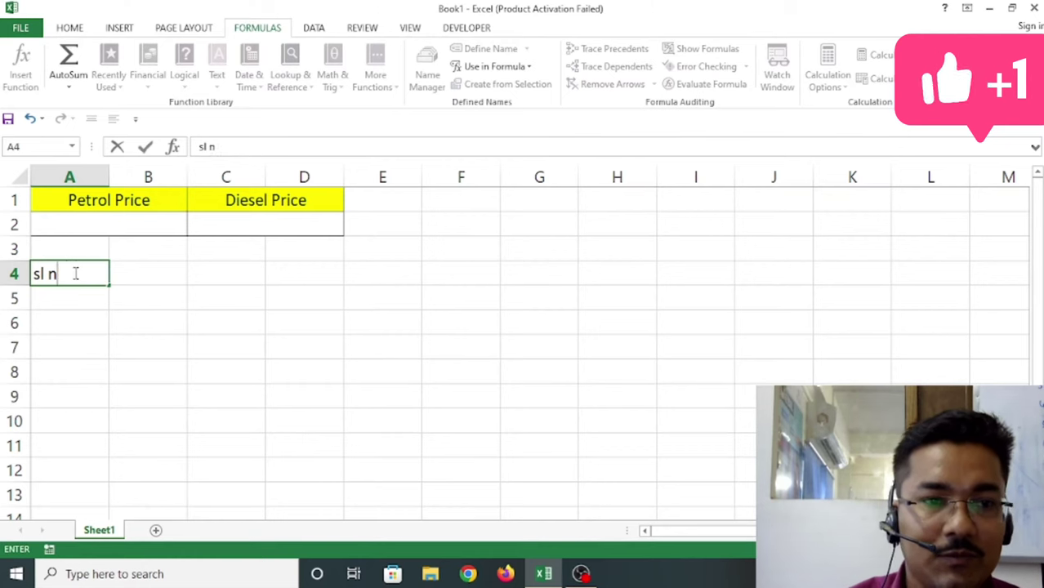
key("Tab")
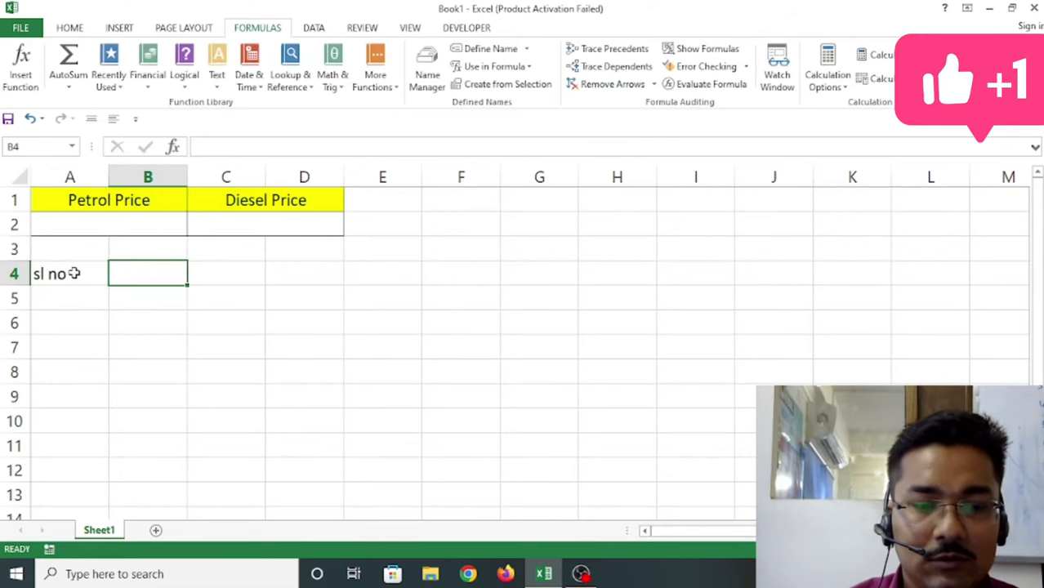
double_click(84, 275)
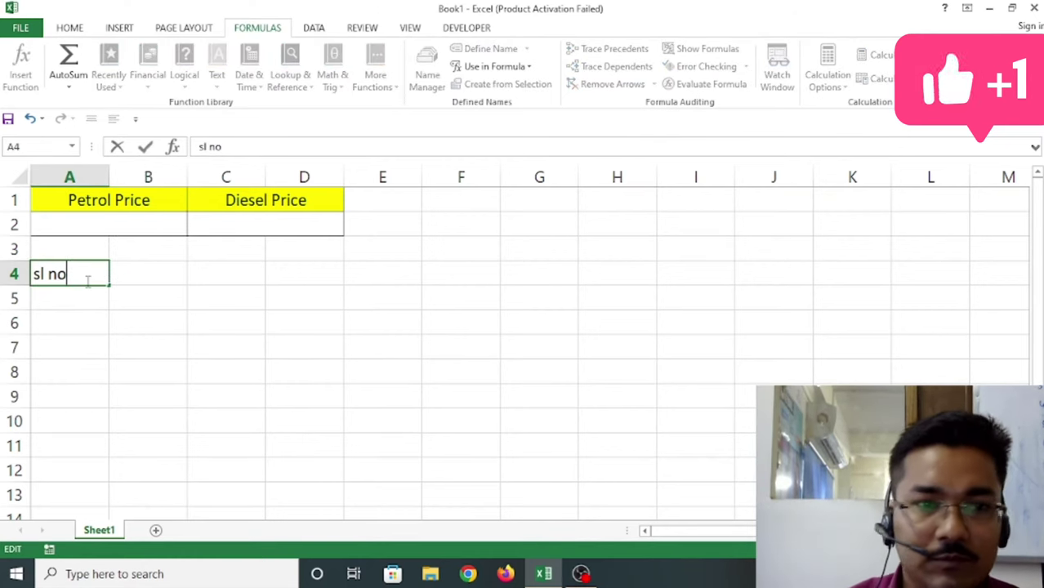
key("BackSpace")
key("BackSpace")
key("BackSpace")
type("Sl N")
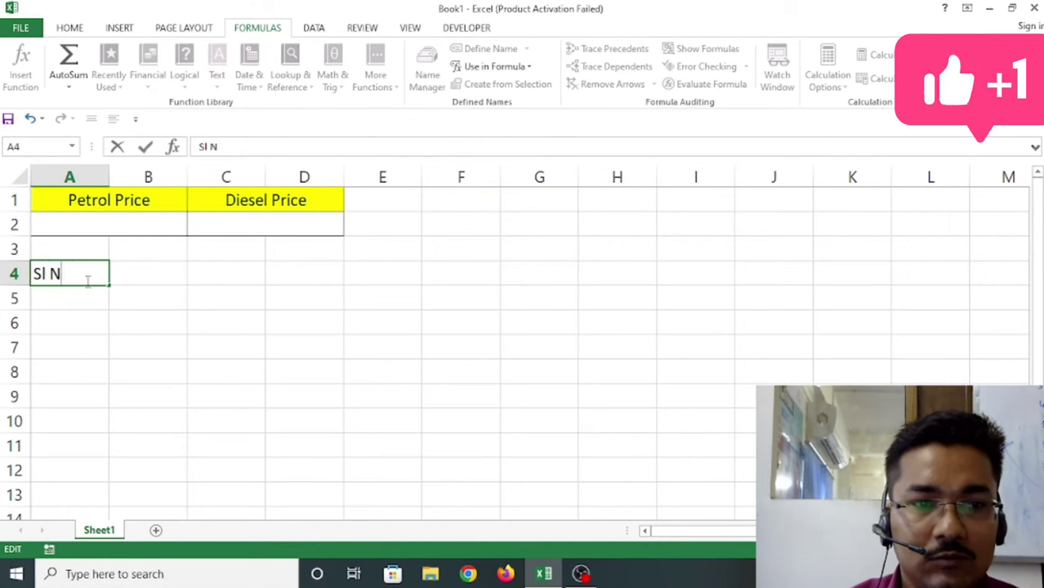
type("O")
key("Tab")
Add the headers Kinds, Liters and Amount in B4:D4.
type("Kin")
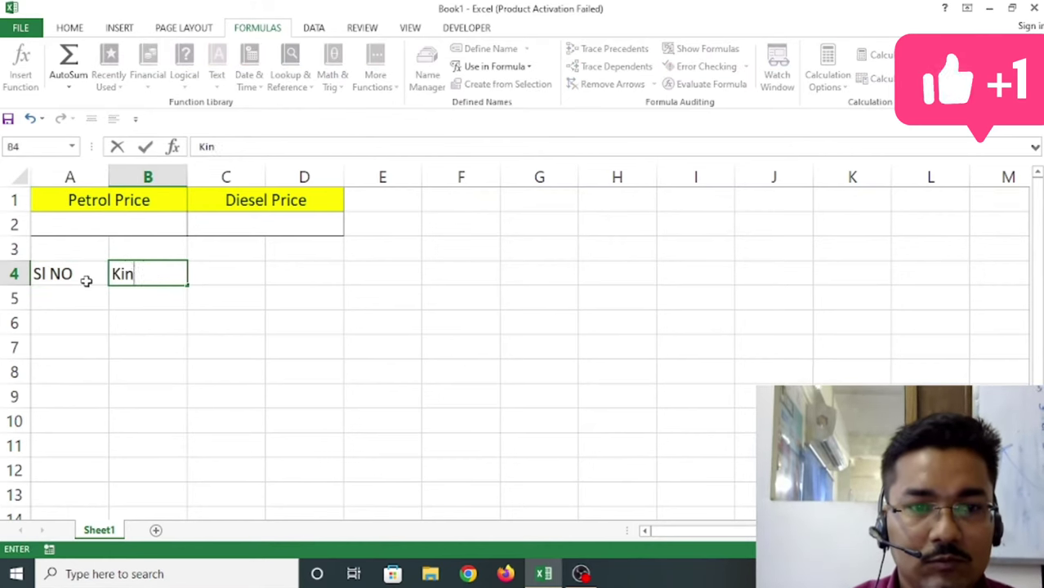
type("ds")
key("Tab")
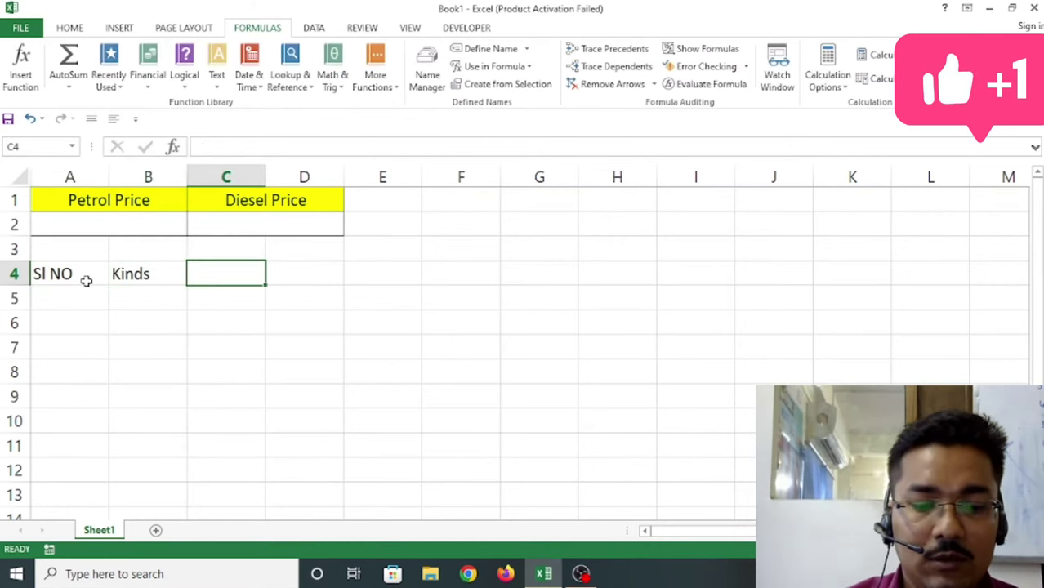
type("Liters")
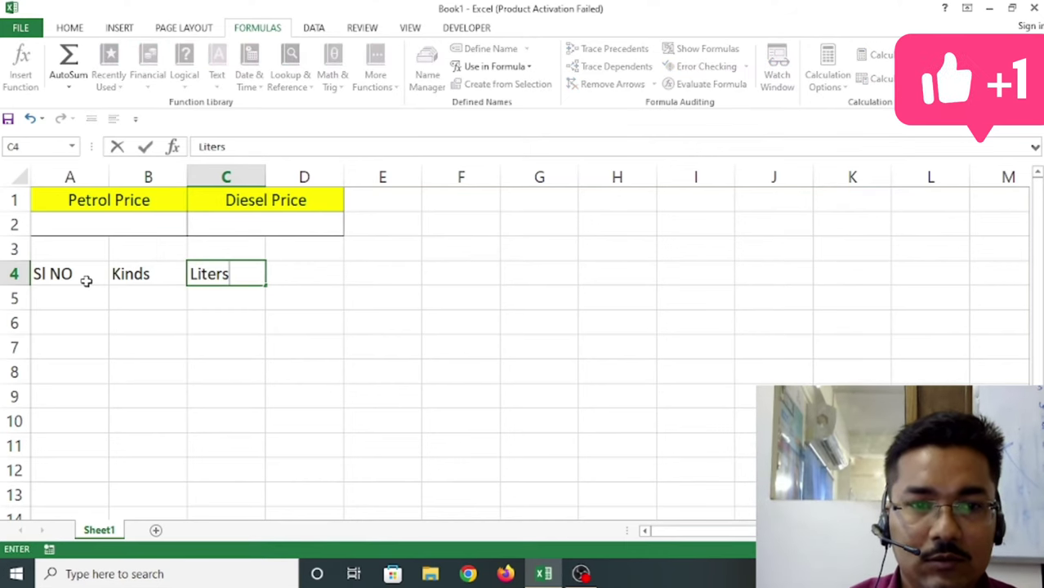
key("Tab")
type("Amount")
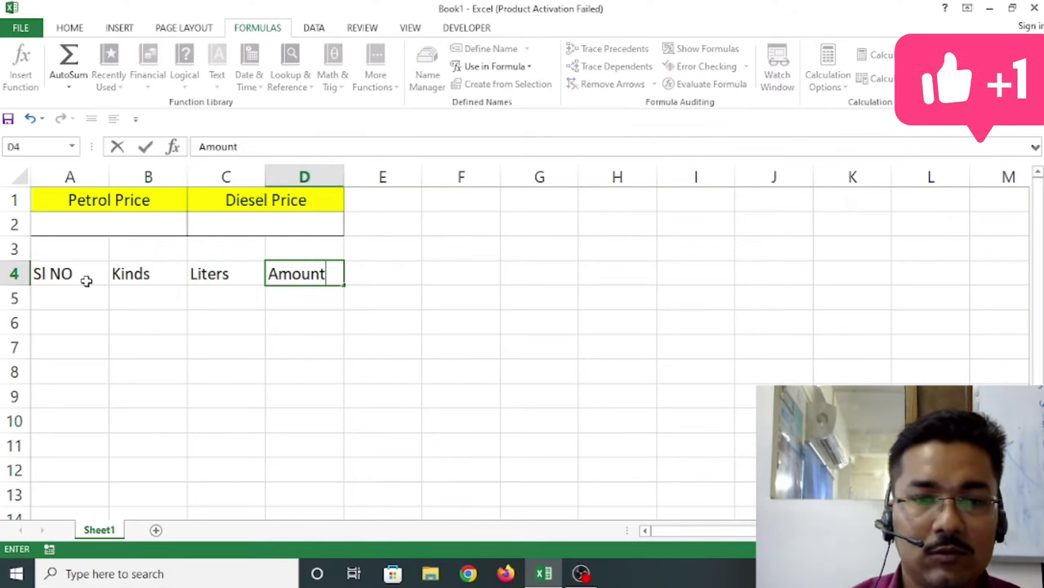
left_click(112, 220)
Enter 107 as the petrol price and 95 as the diesel price.
type("1")
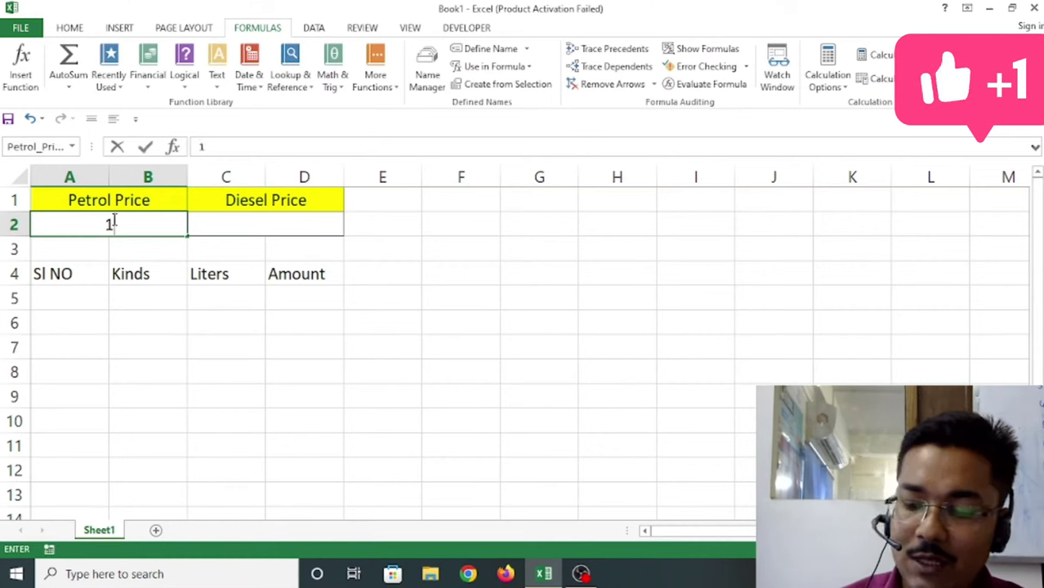
type("07")
left_click(260, 220)
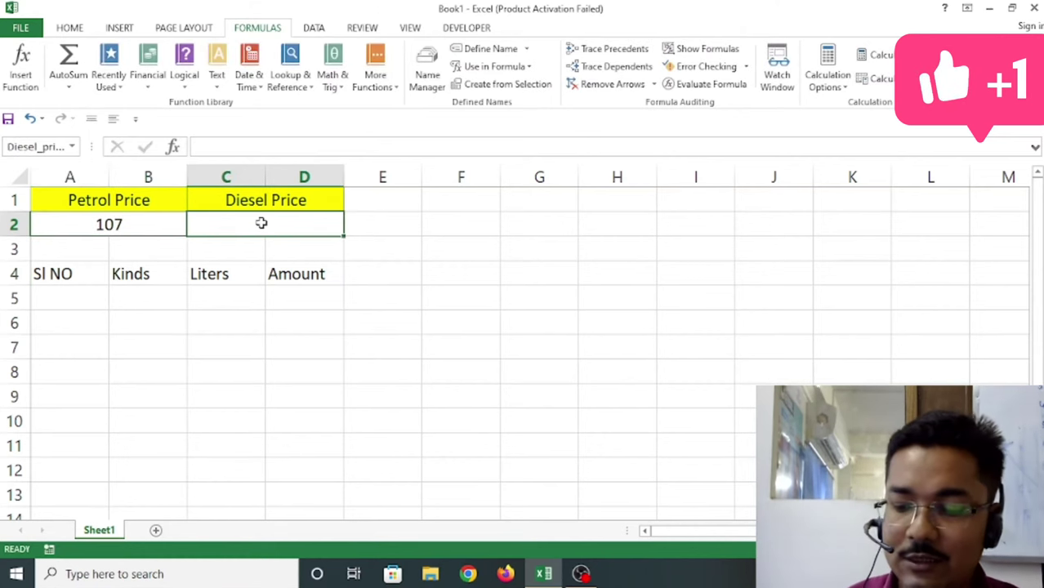
type("95")
right_click(263, 222)
key("Escape")
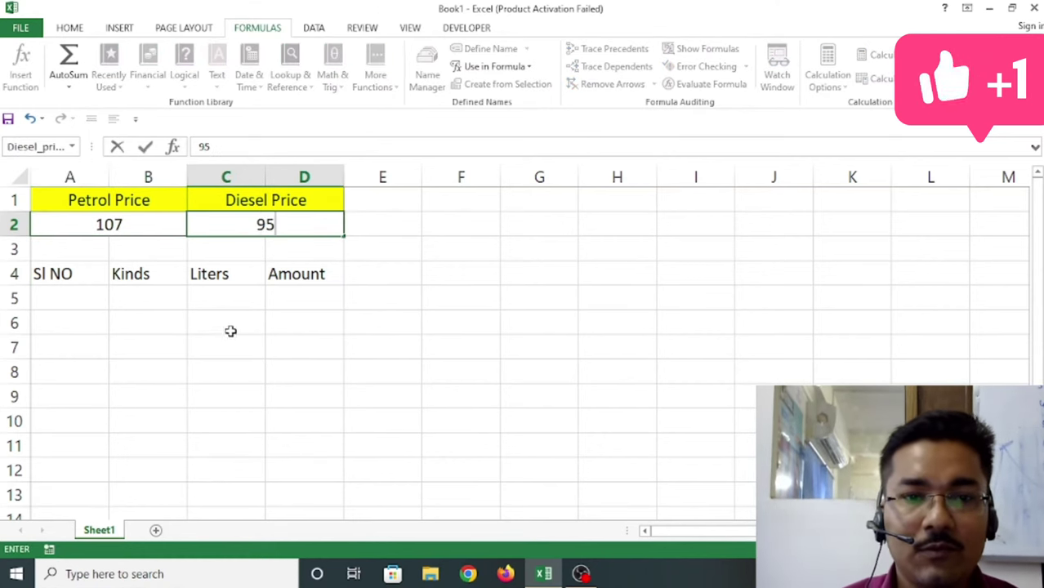
left_click(230, 328)
Number A5:A11 from 1 to 7 using the fill handle and Fill Series.
left_click(75, 297)
type("1")
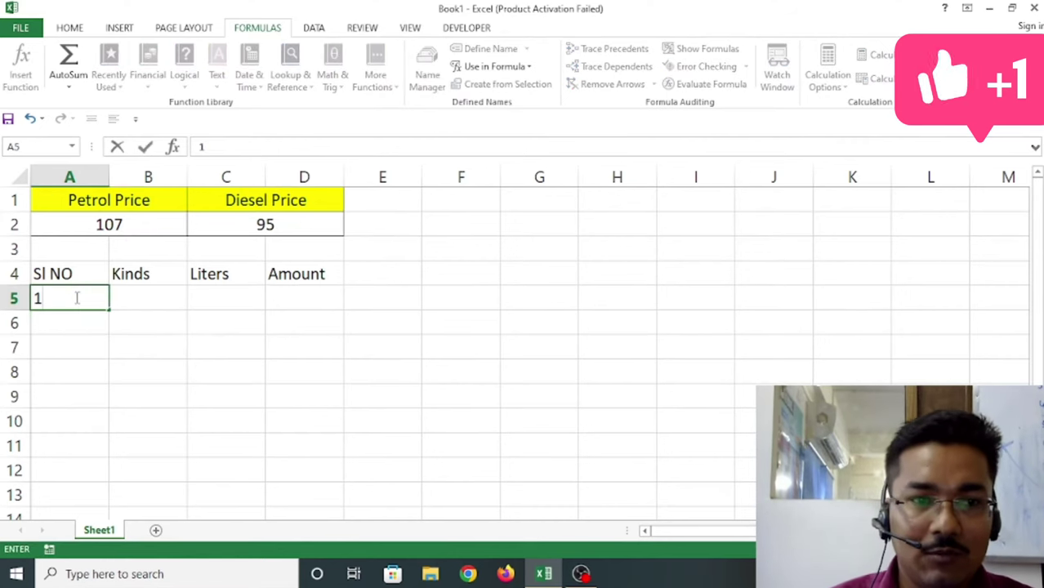
key("Return")
left_click(93, 294)
left_click_drag(109, 308, 109, 459)
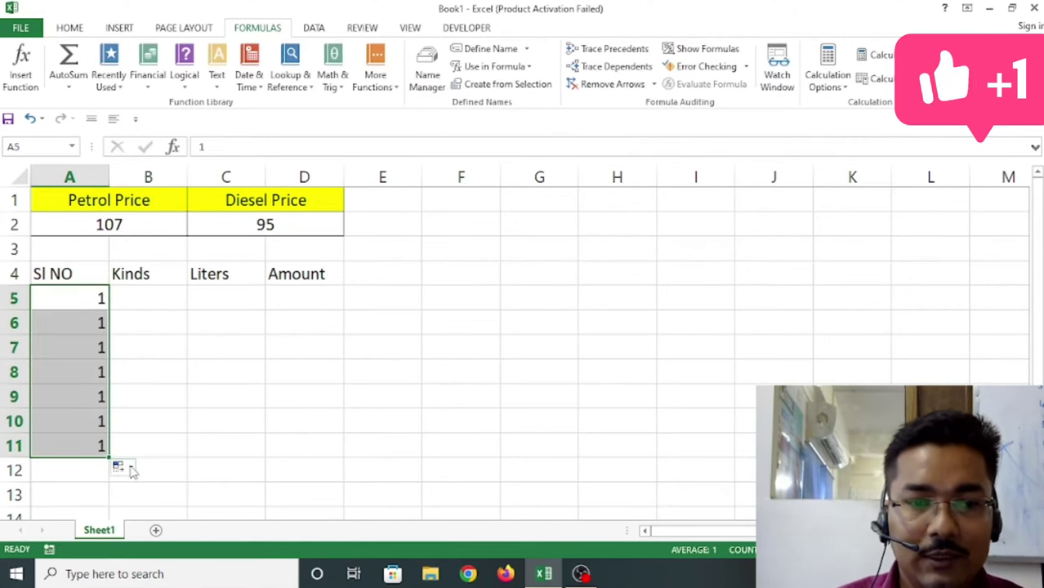
left_click(118, 466)
left_click(155, 394)
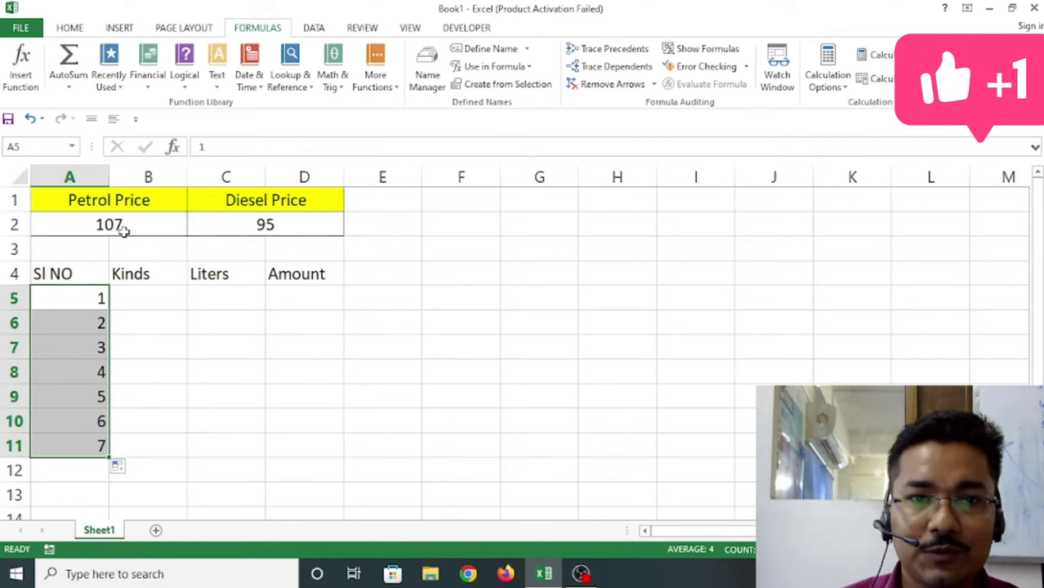
left_click(66, 27)
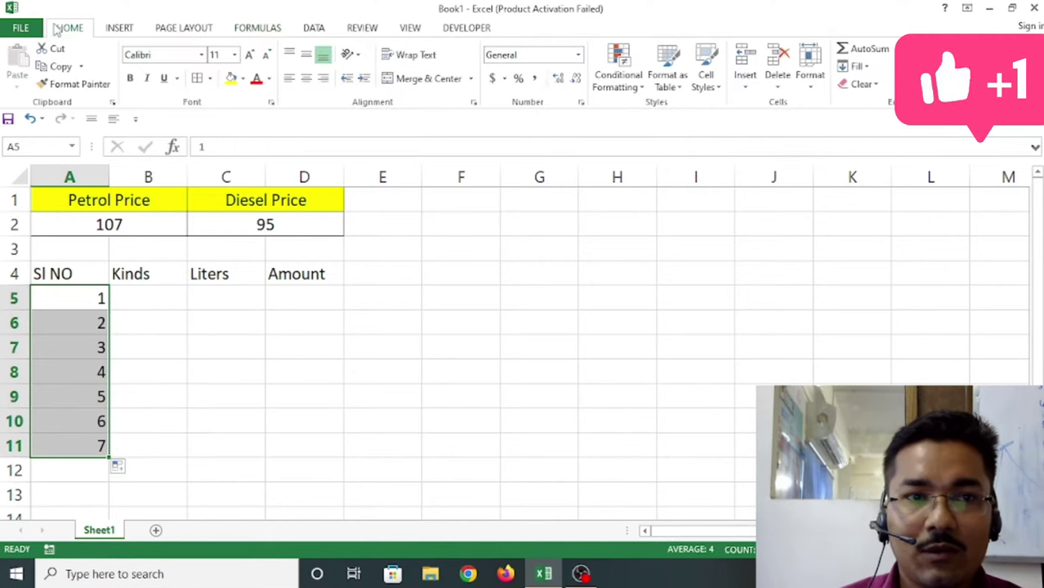
Border the table A4:D11 and make the header row centred with yellow fill.
left_click(305, 78)
mouse_move(45, 276)
left_mouse_down()
mouse_move(224, 324)
mouse_move(329, 450)
left_mouse_up()
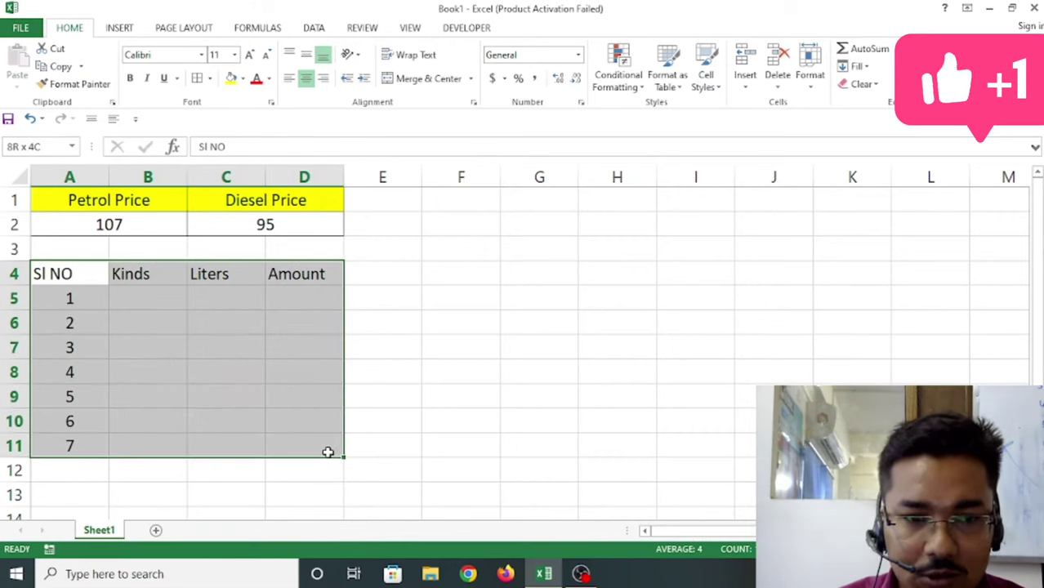
left_click(197, 78)
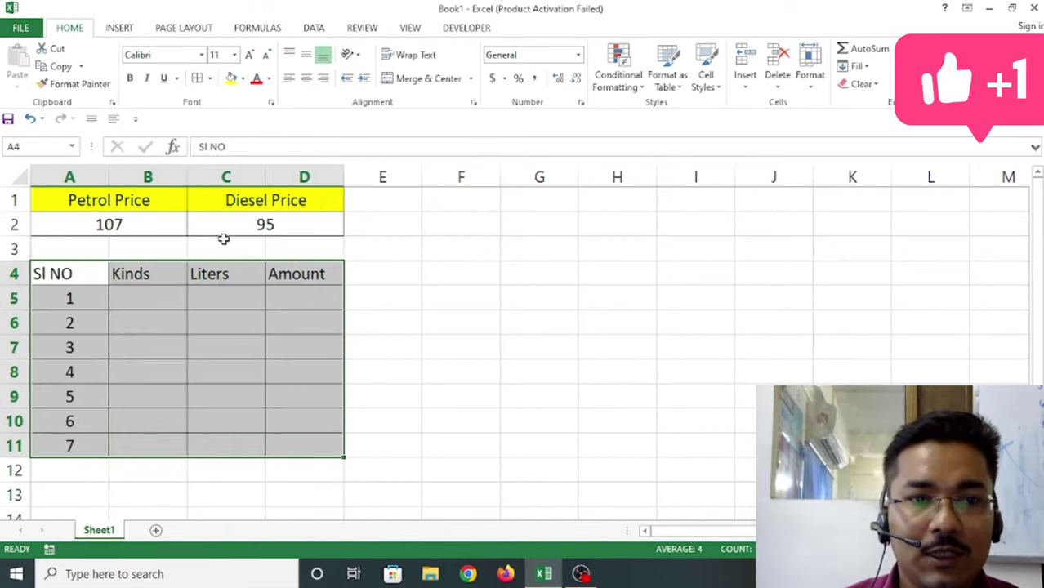
left_click(305, 78)
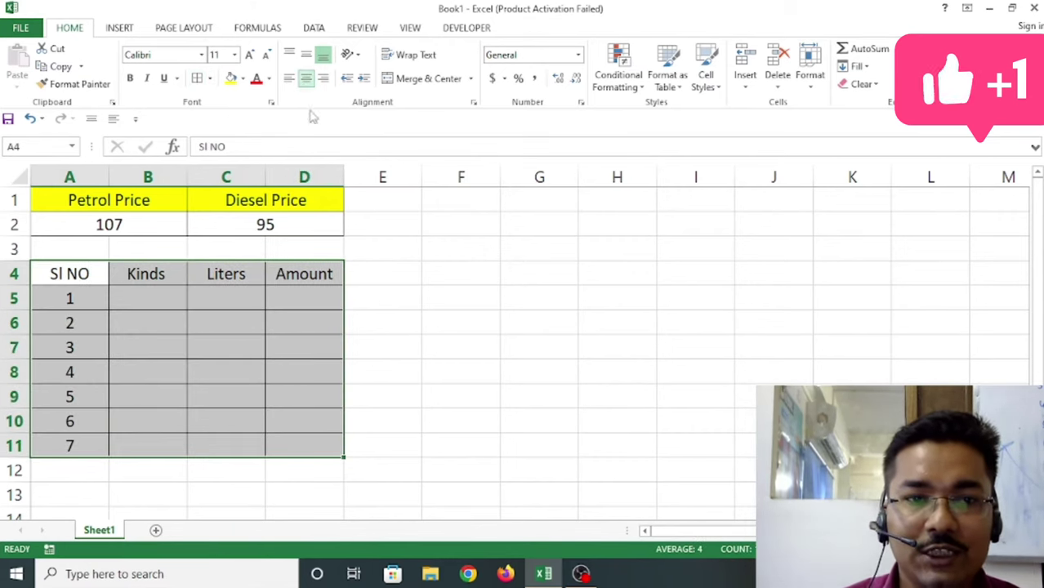
left_click(130, 299)
left_click_drag(82, 276, 272, 273)
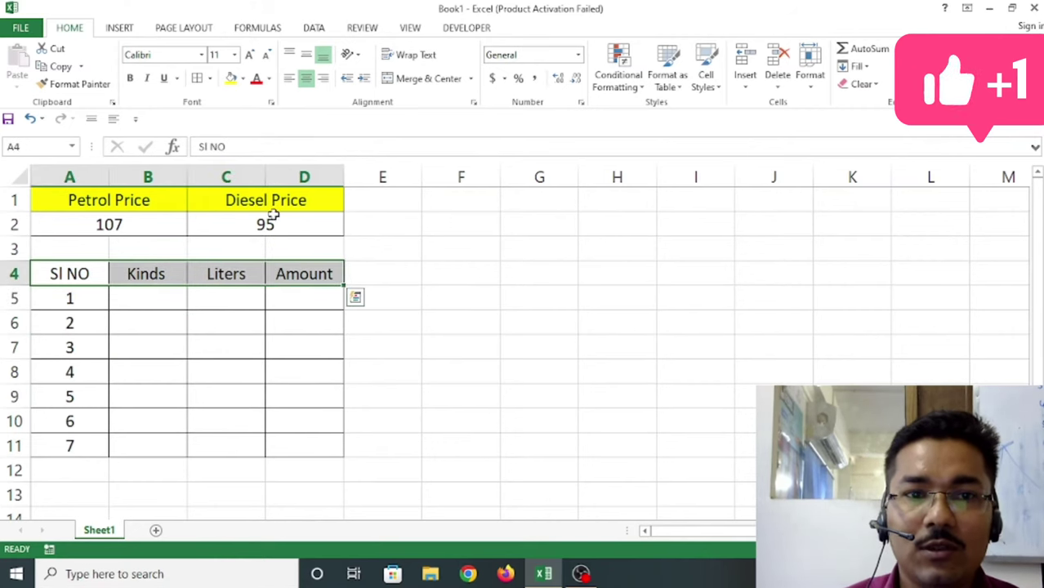
left_click(231, 78)
Enter Petrol with 3 liters in row 5.
left_click(156, 299)
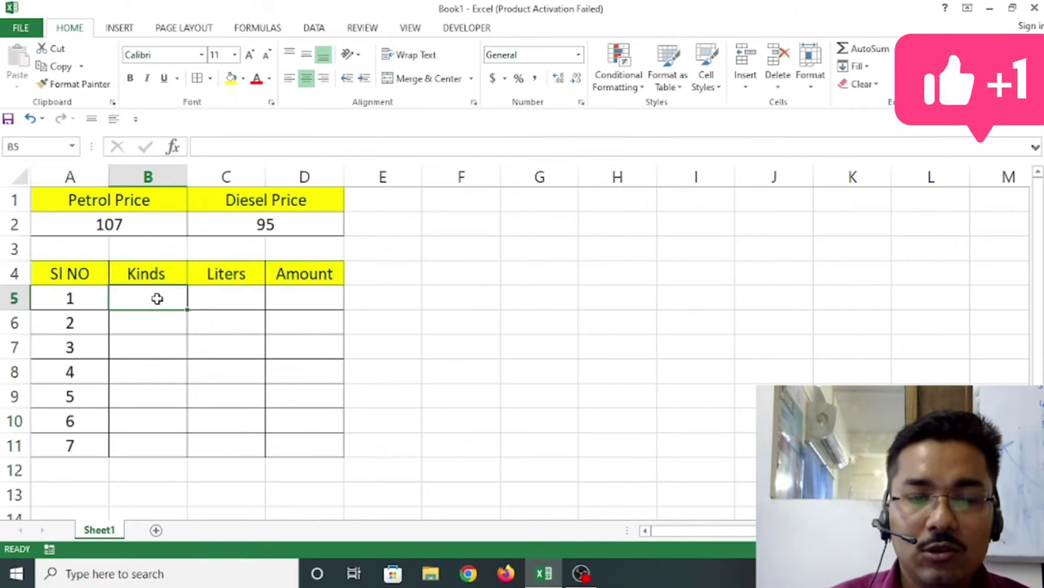
type("P")
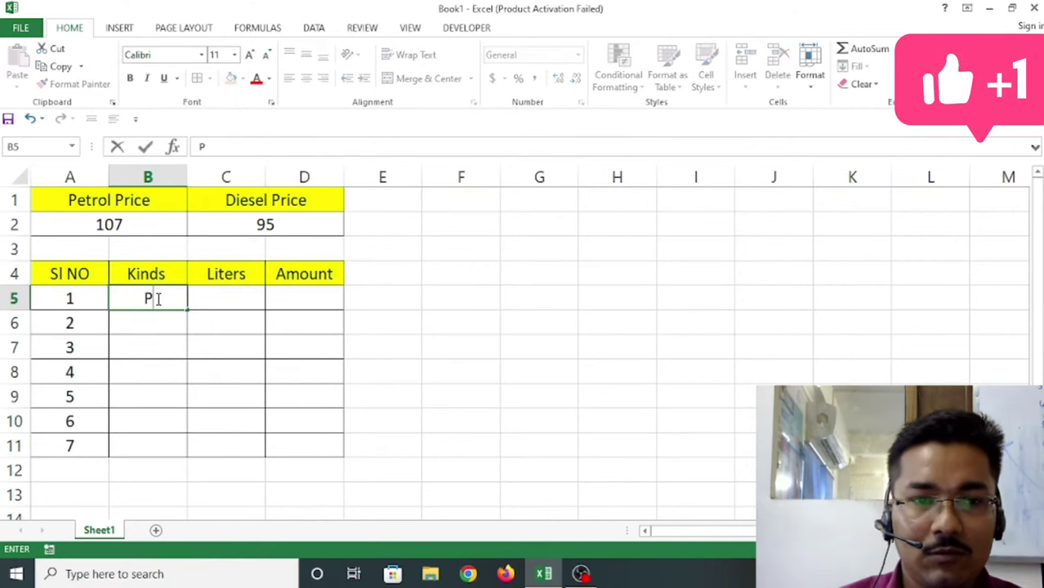
type("etrol")
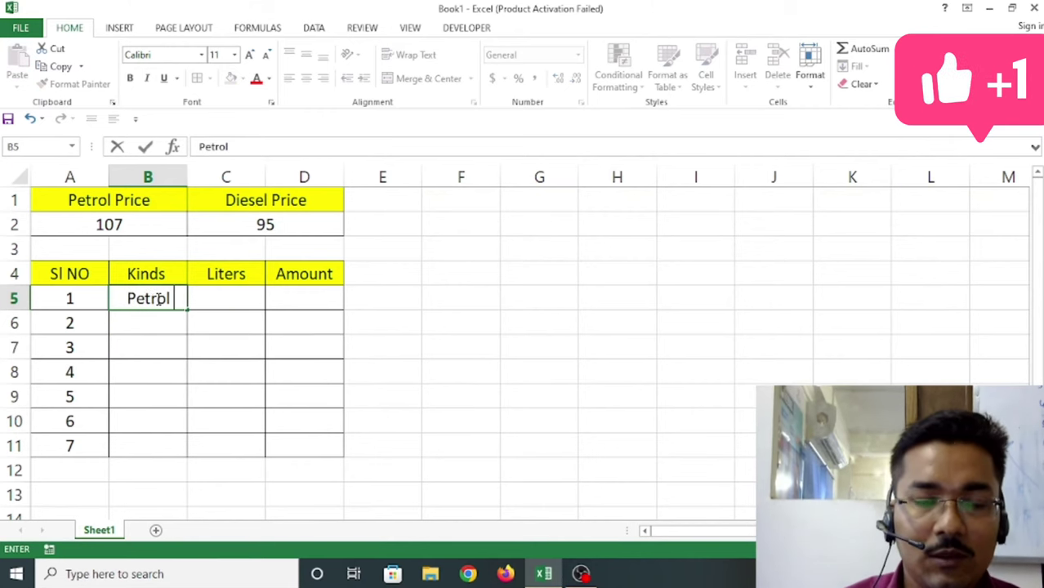
key("Tab")
type("3")
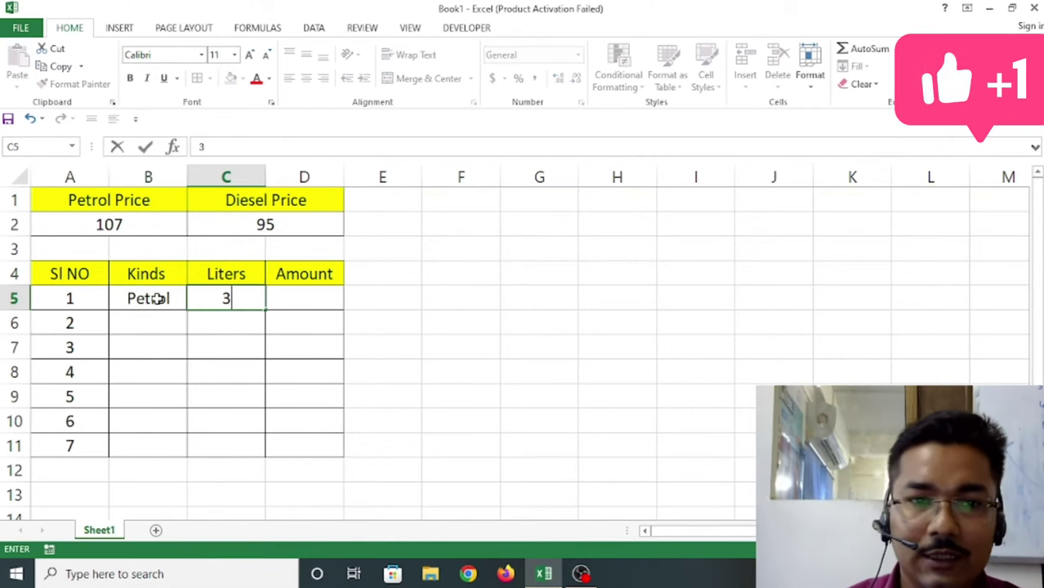
key("Tab")
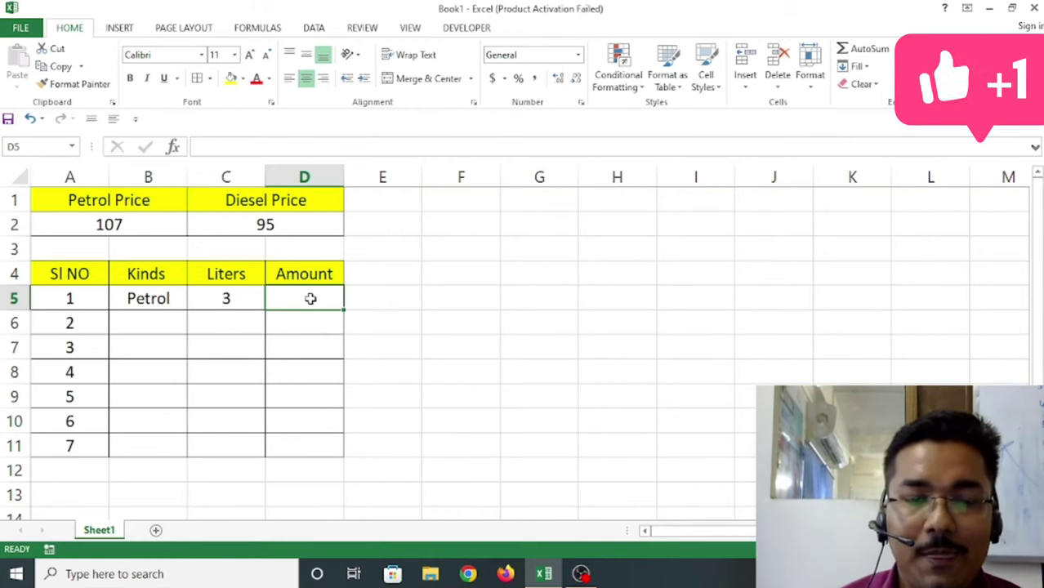
Start D5's IF formula: when B5 is petrol, multiply Petrol_Price by C5.
type("=if")
key("BackSpace")
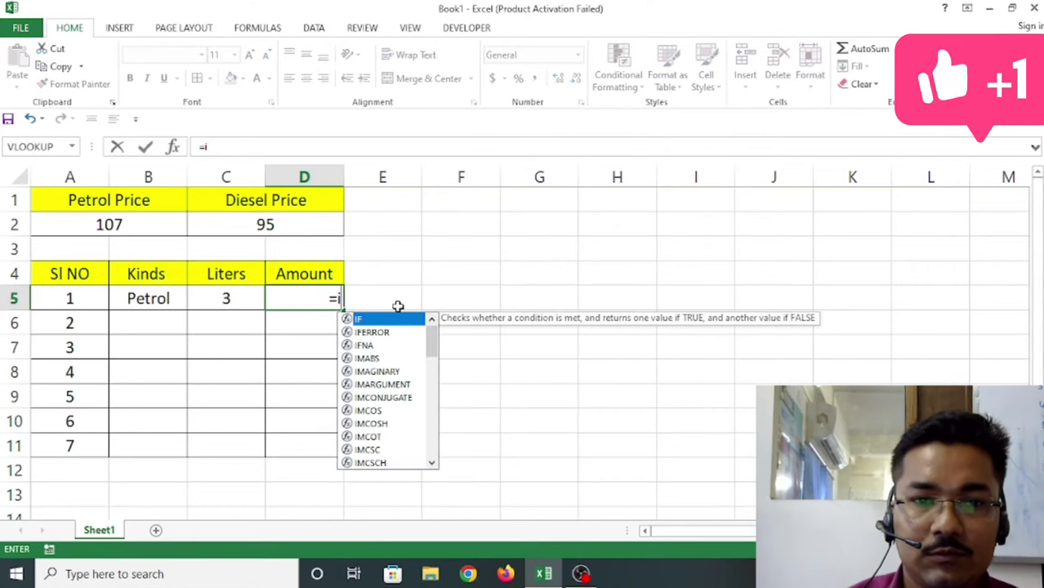
key("BackSpace")
key("BackSpace")
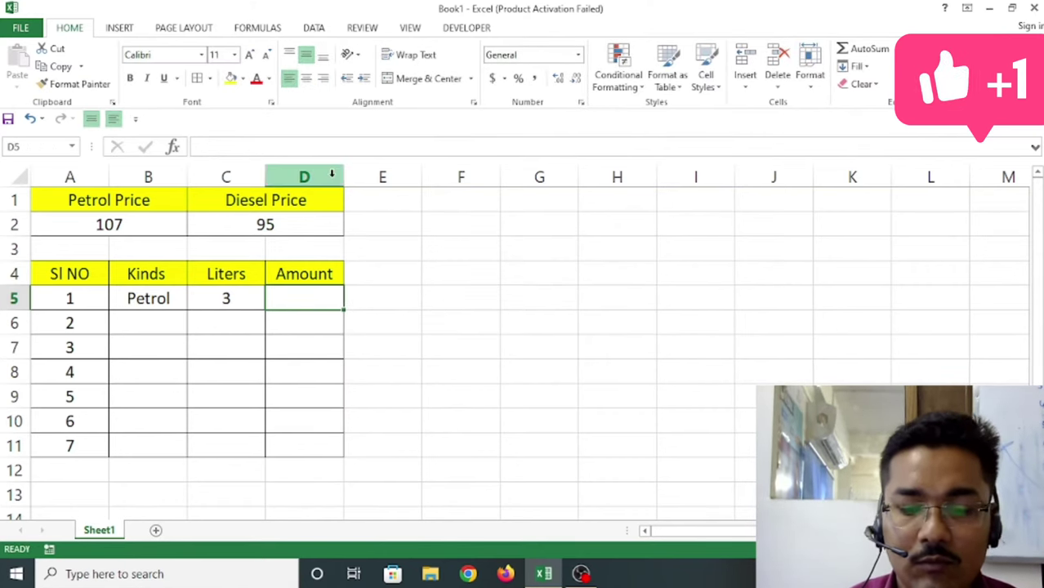
type("=if")
key("BackSpace")
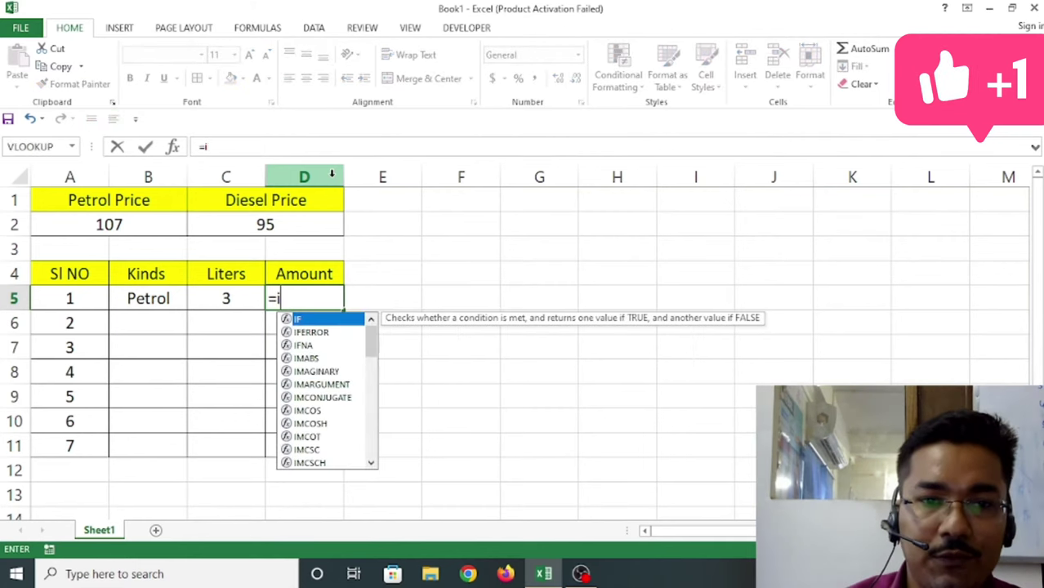
key("BackSpace")
key("BackSpace")
type("=")
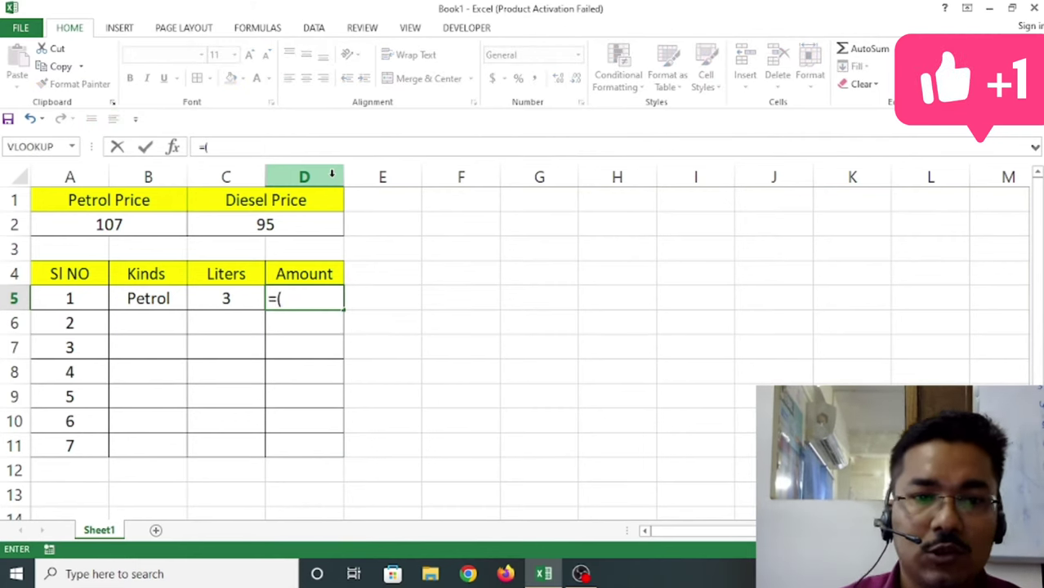
key("BackSpace")
key("BackSpace")
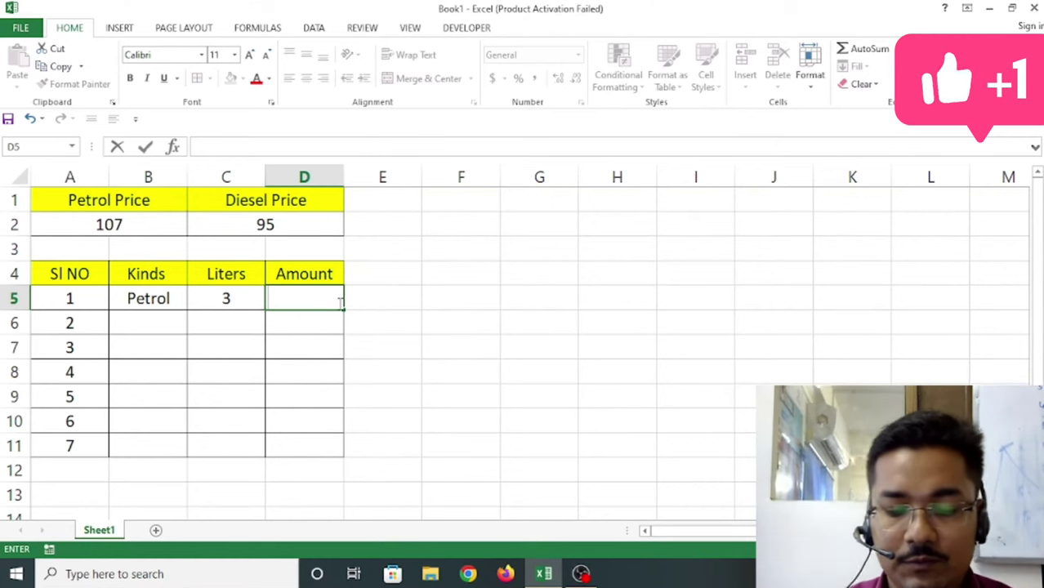
type("=if")
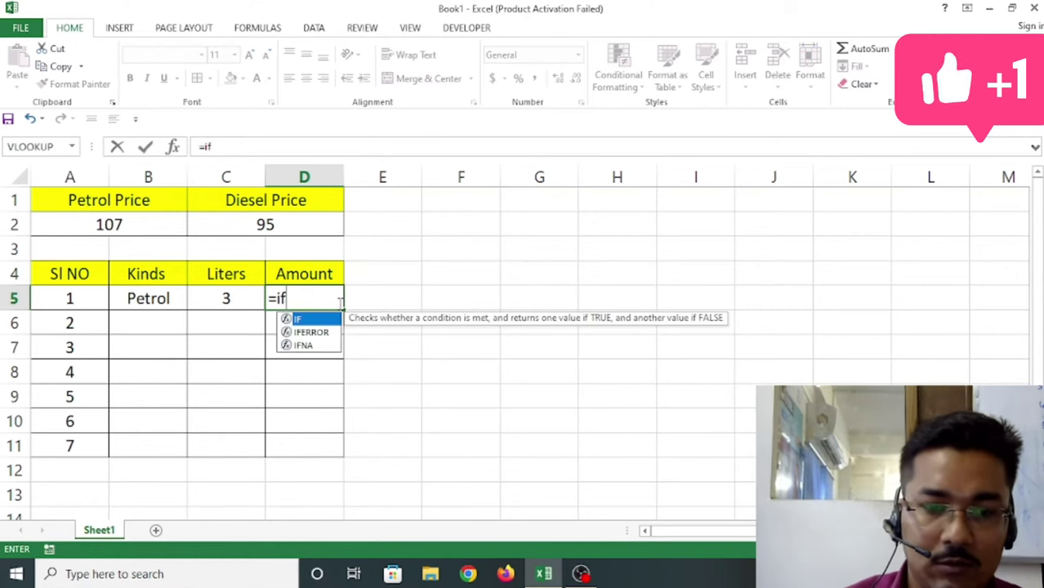
type("(")
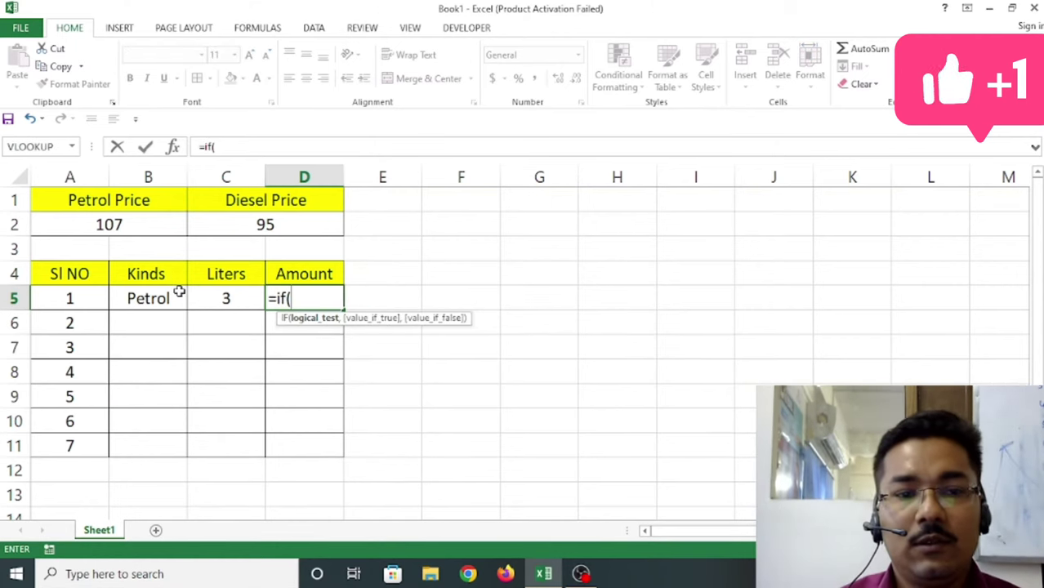
left_click(152, 299)
type("=")
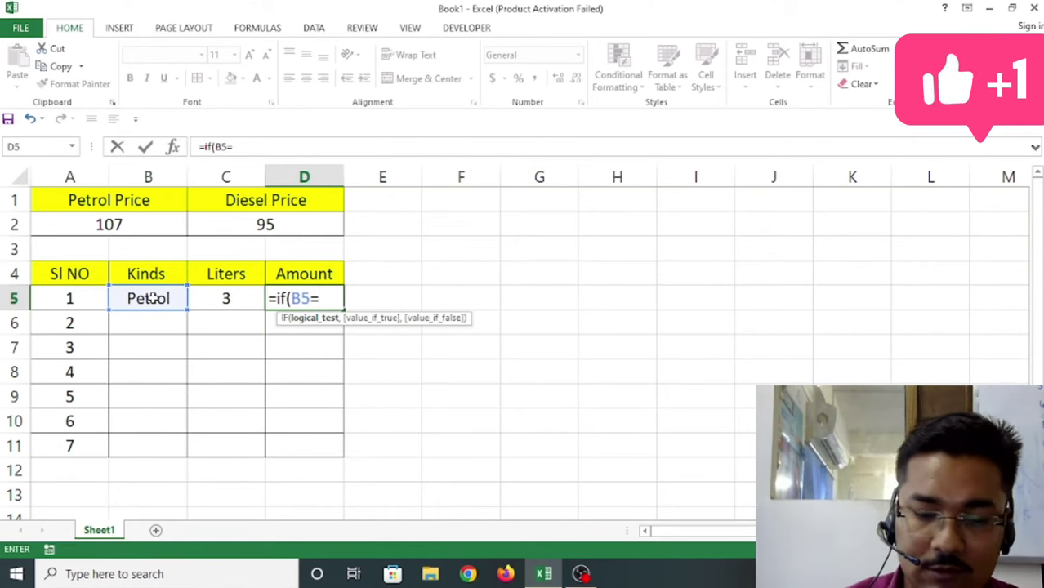
type("\"p")
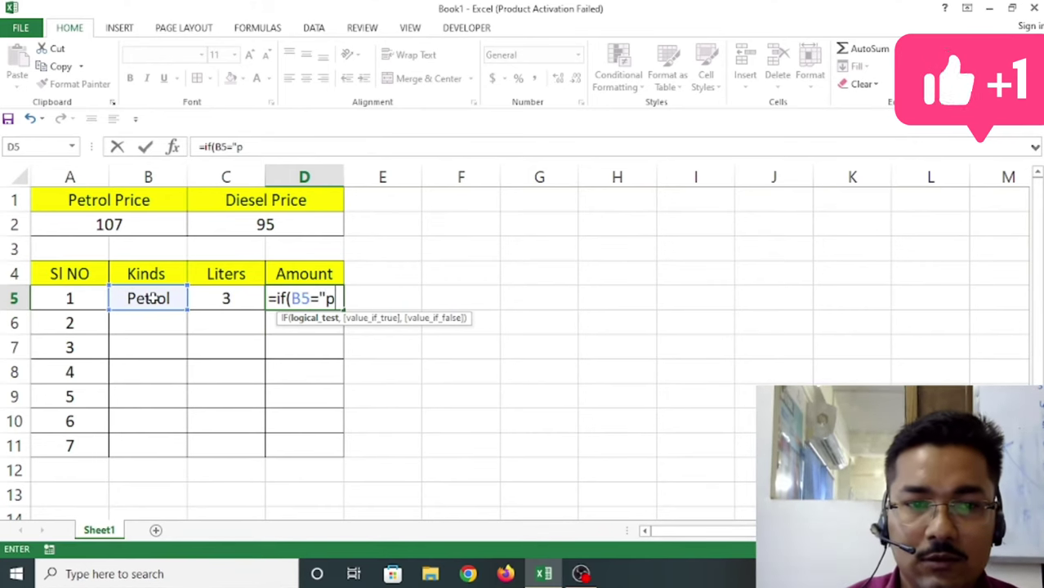
type("etrol\"")
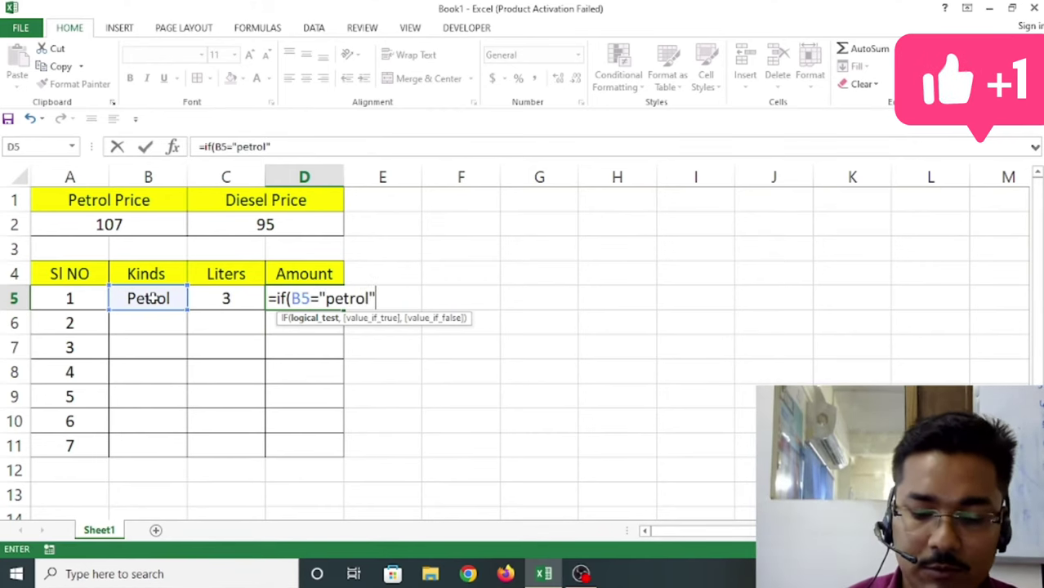
type(",")
left_click(152, 226)
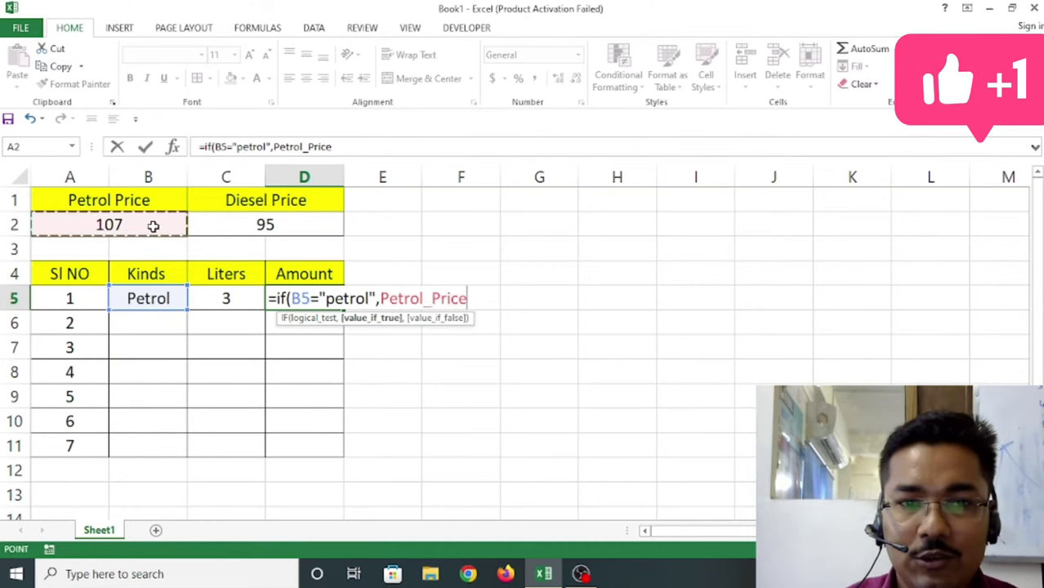
type("*")
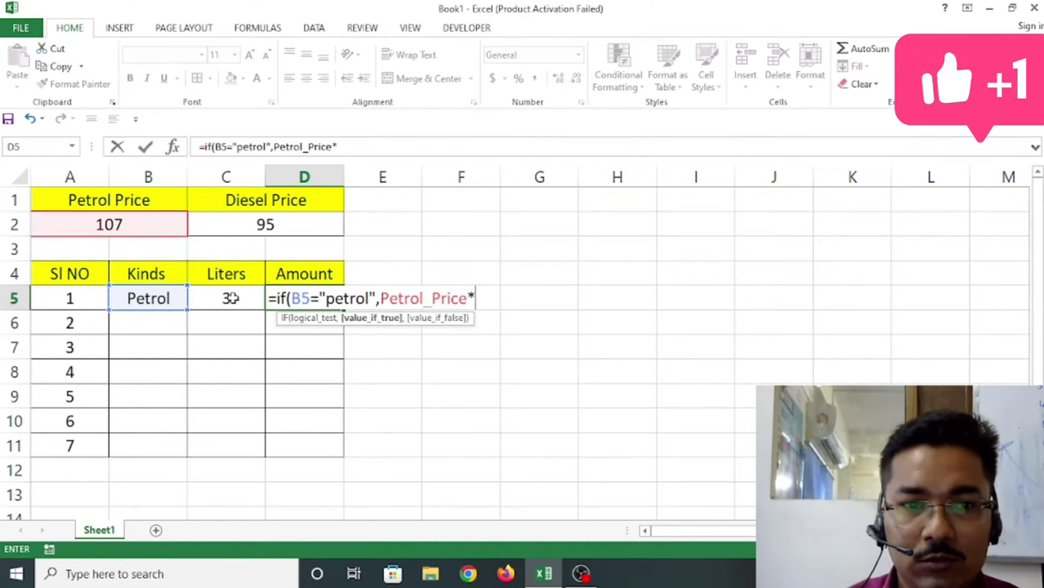
left_click(231, 299)
Add the nested diesel condition returning Diesel_price*C5 and commit the formula.
type(",")
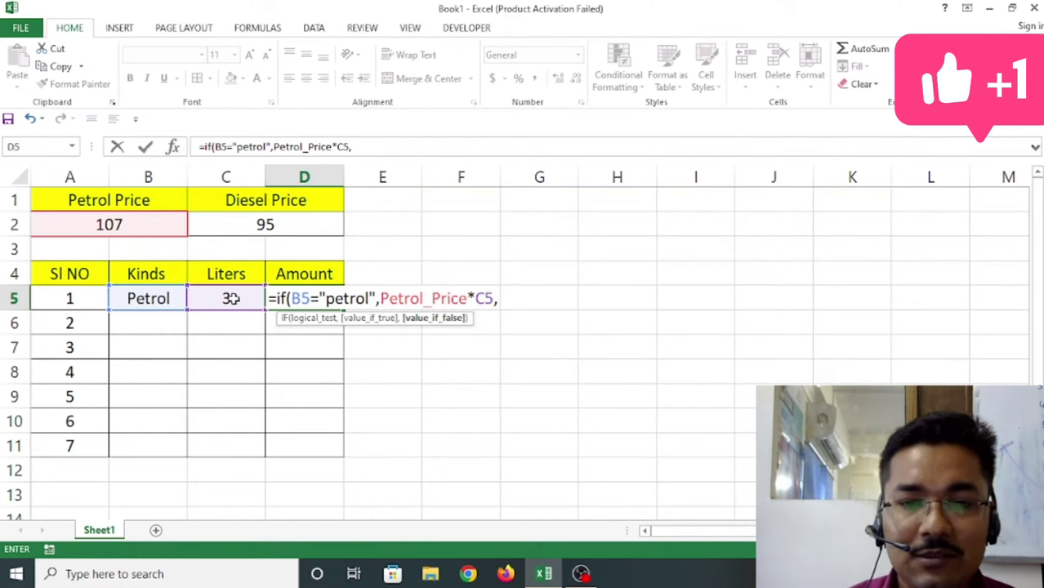
type("if")
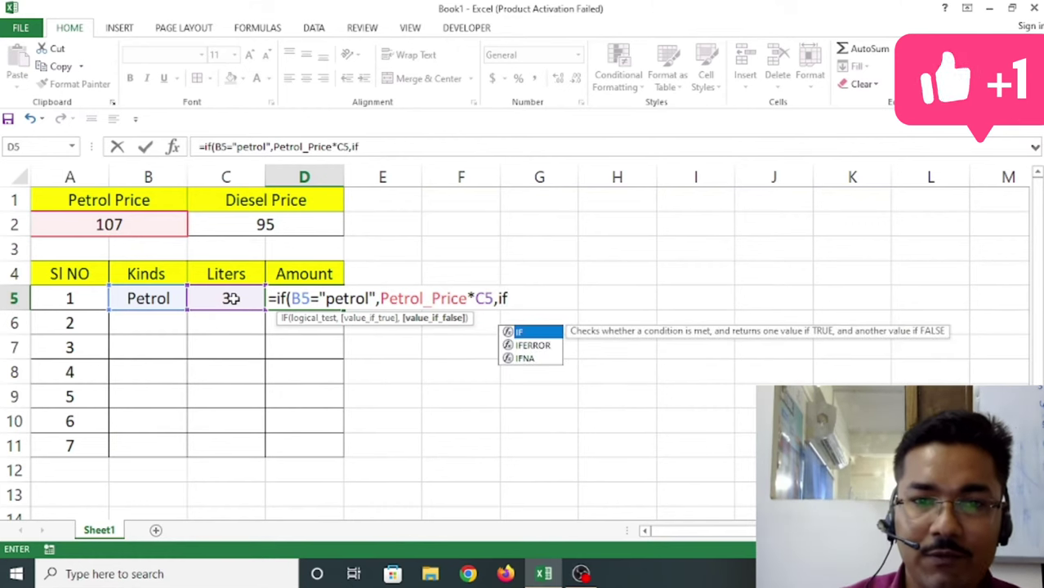
type("(")
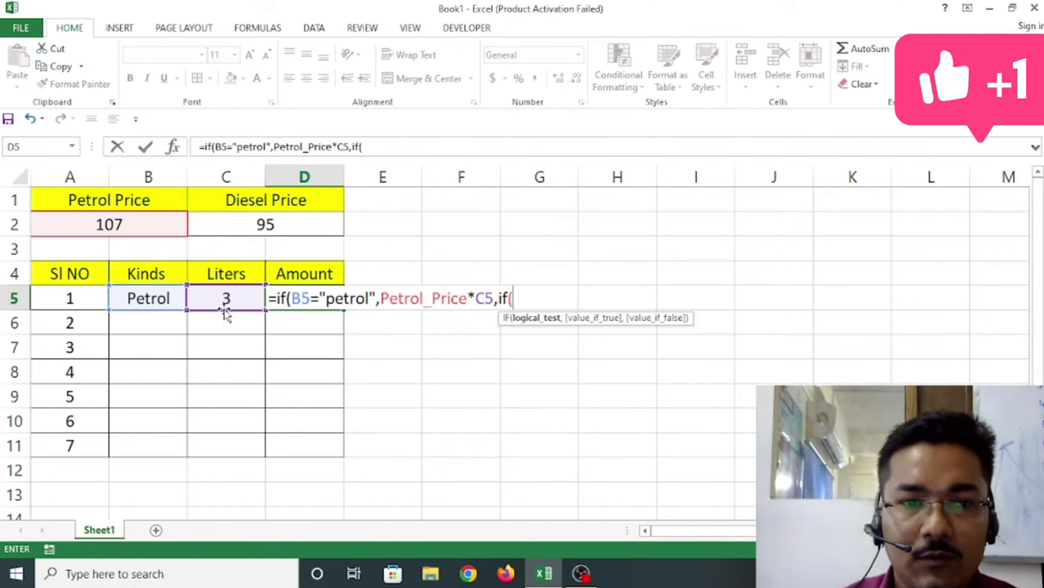
left_click(170, 298)
type("=\"di")
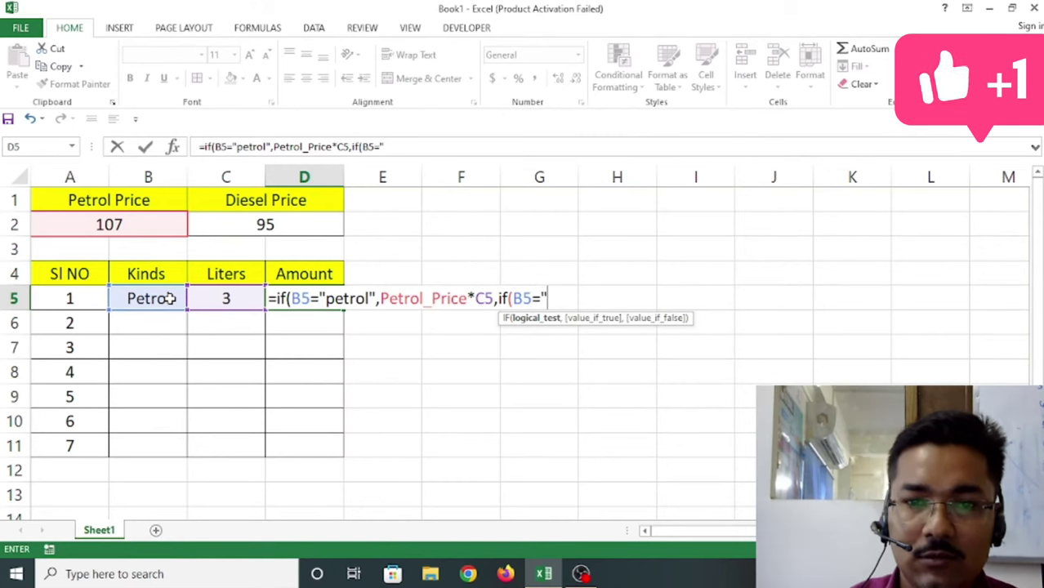
type("esel")
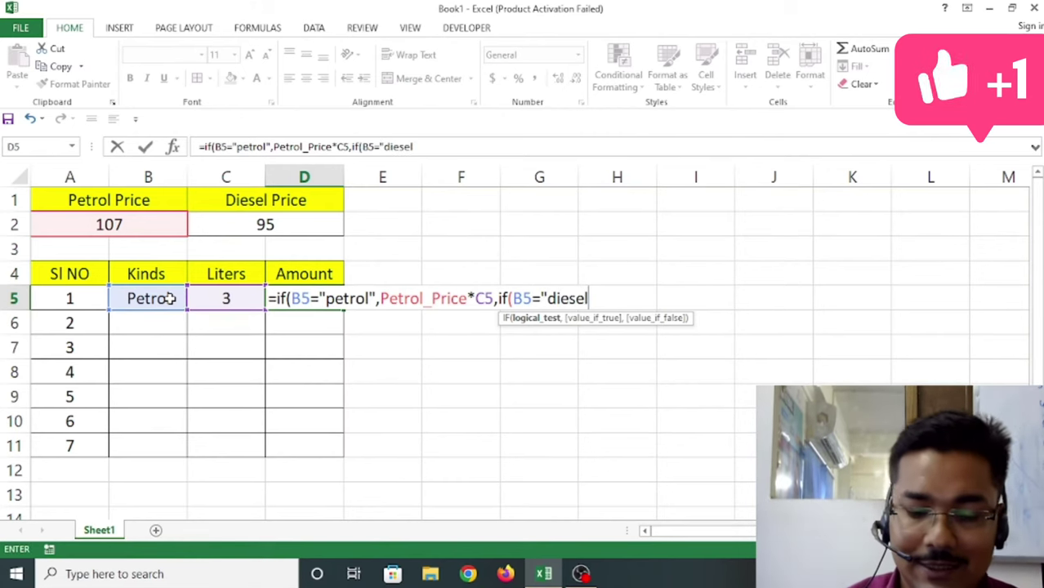
type("\",")
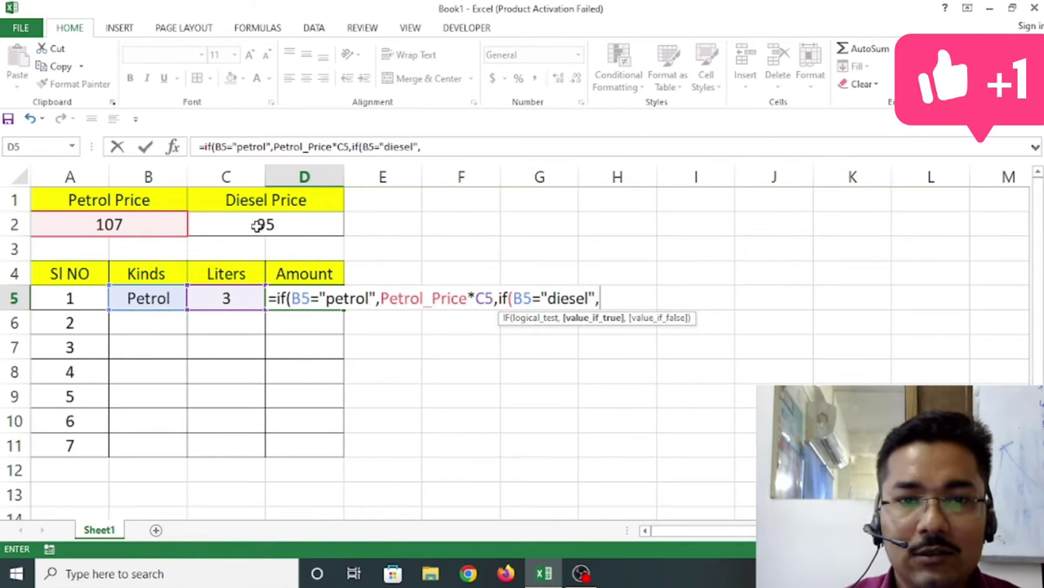
left_click(259, 226)
type("*")
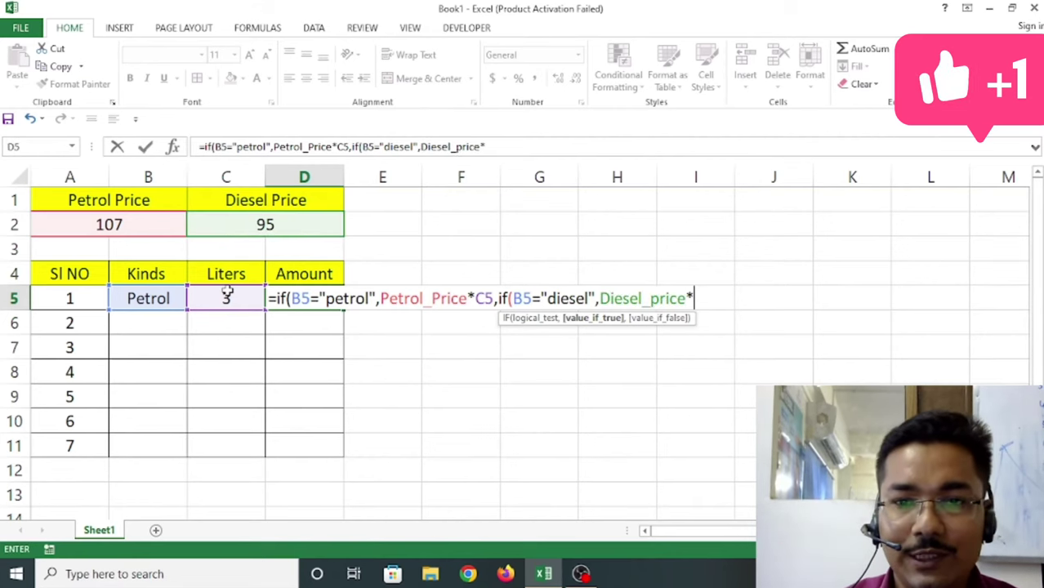
left_click(227, 294)
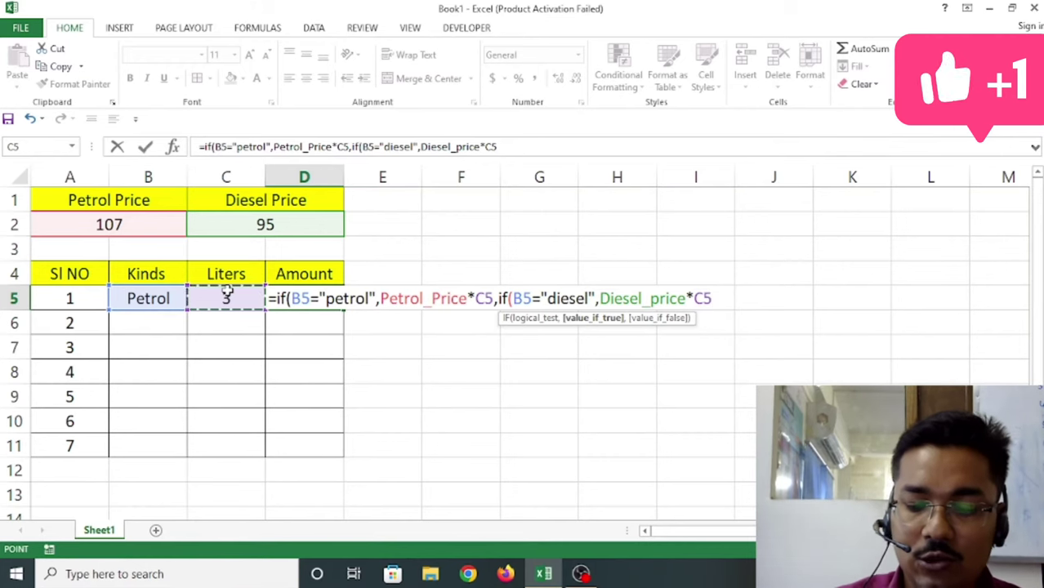
type(")")
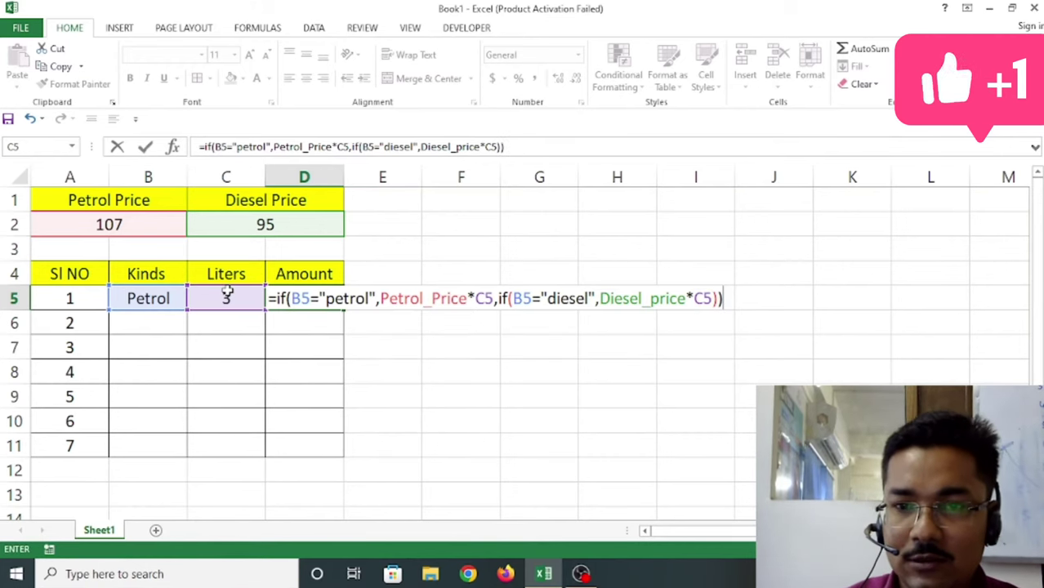
key("Return")
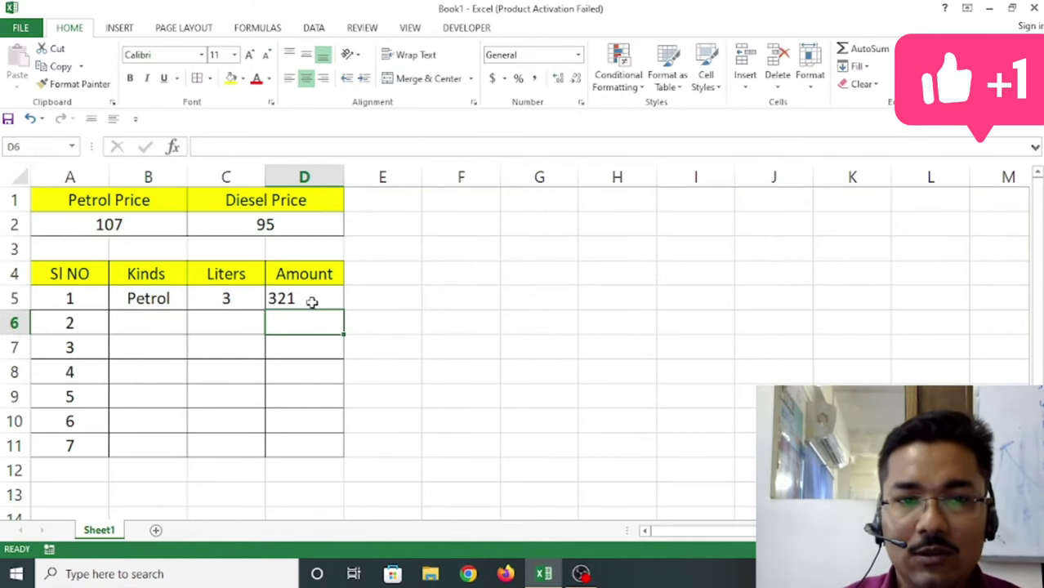
Change row 5 to diesel at 1 liter and confirm D5 shows 95.
left_click(224, 302)
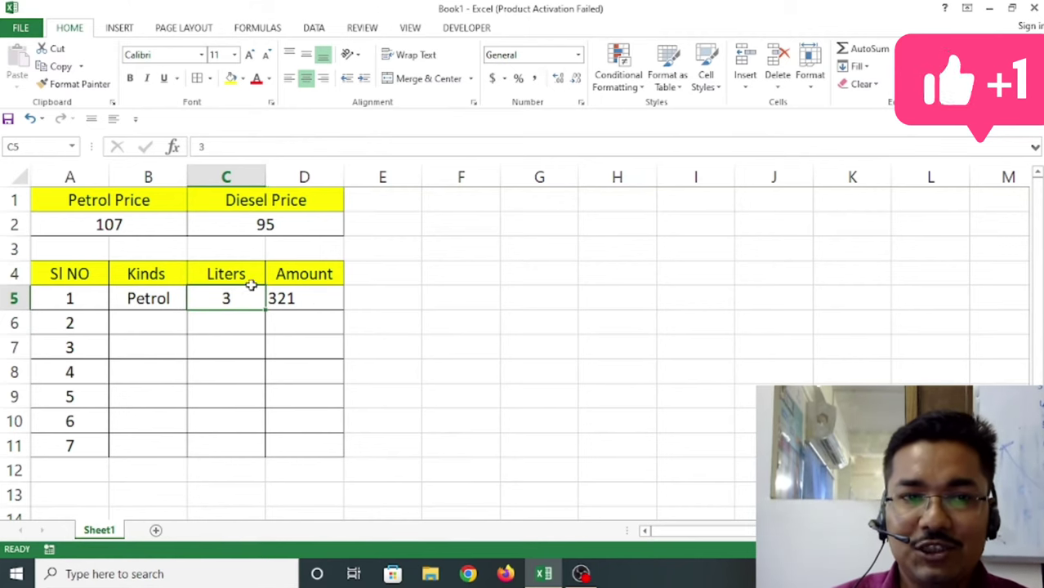
type("1")
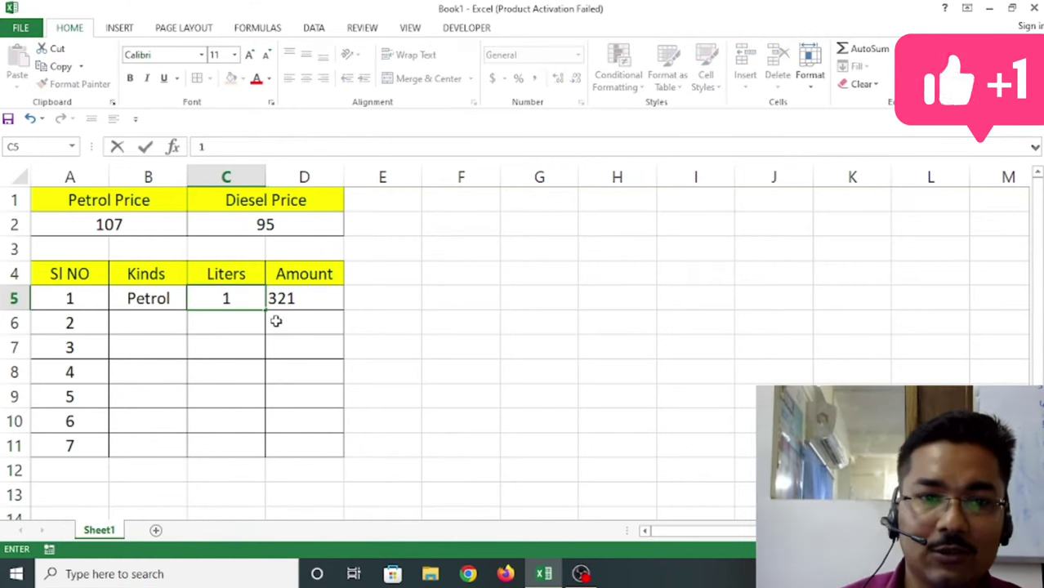
key("Return")
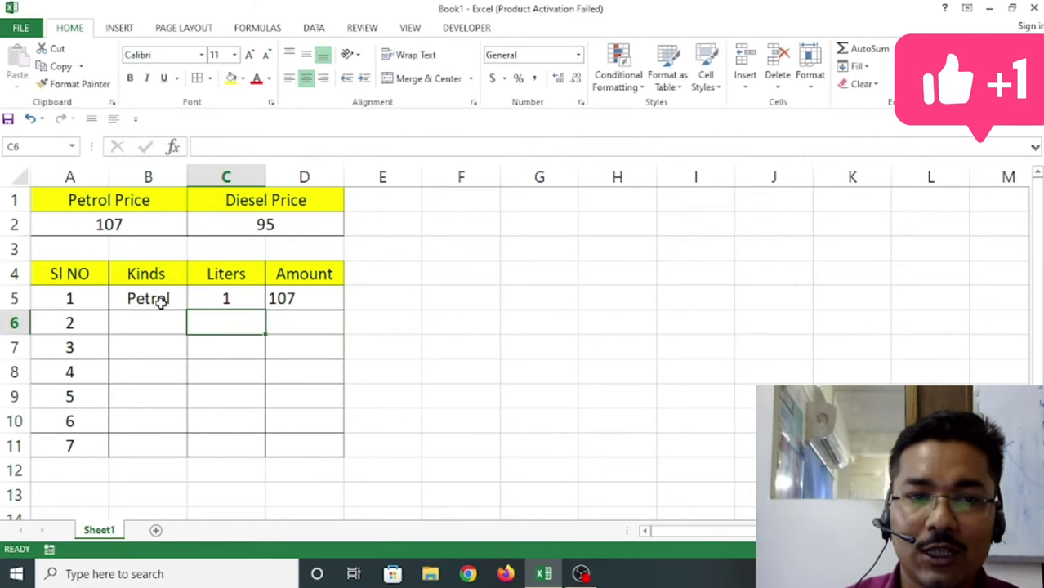
left_click(161, 300)
type("di")
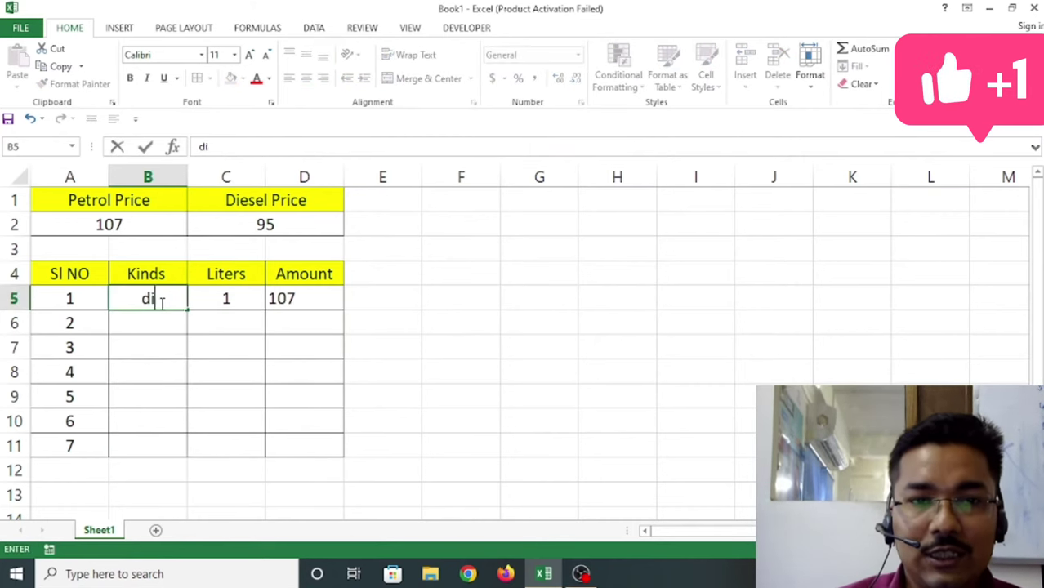
type("esel")
key("Return")
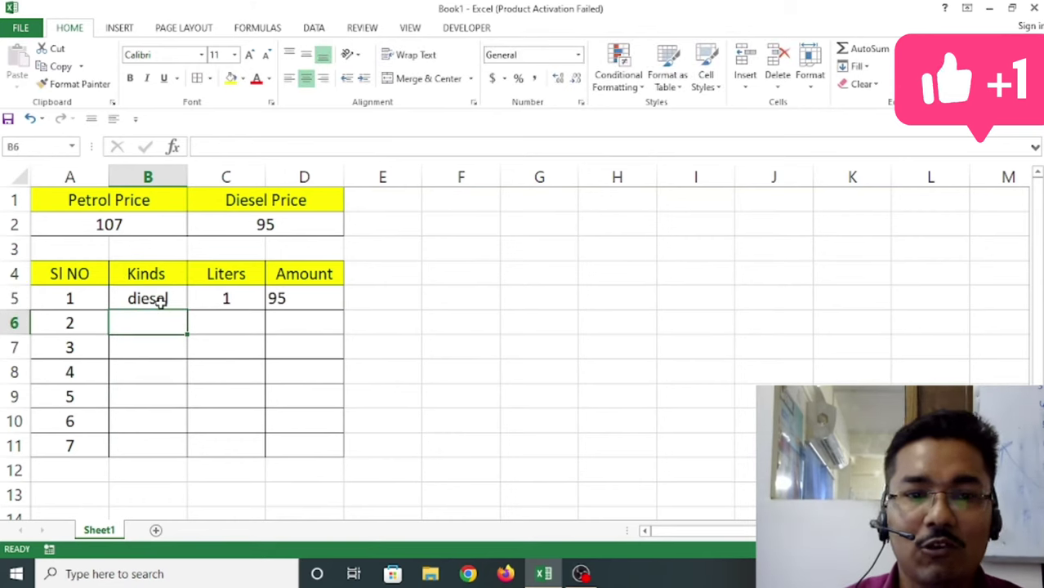
left_click(289, 300)
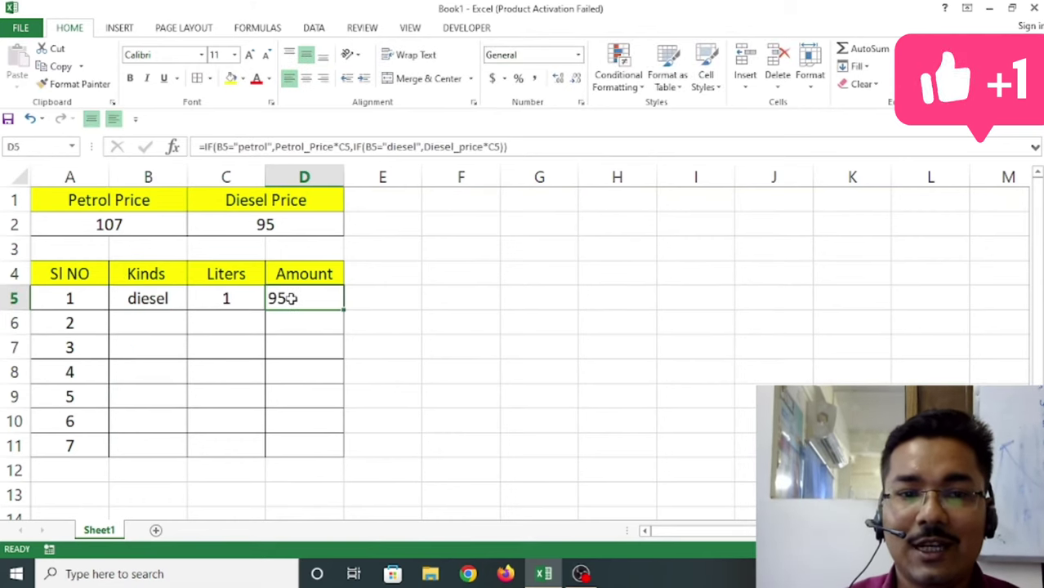
Enter petrol with 50 liters in row 6.
left_click(161, 323)
type("pe")
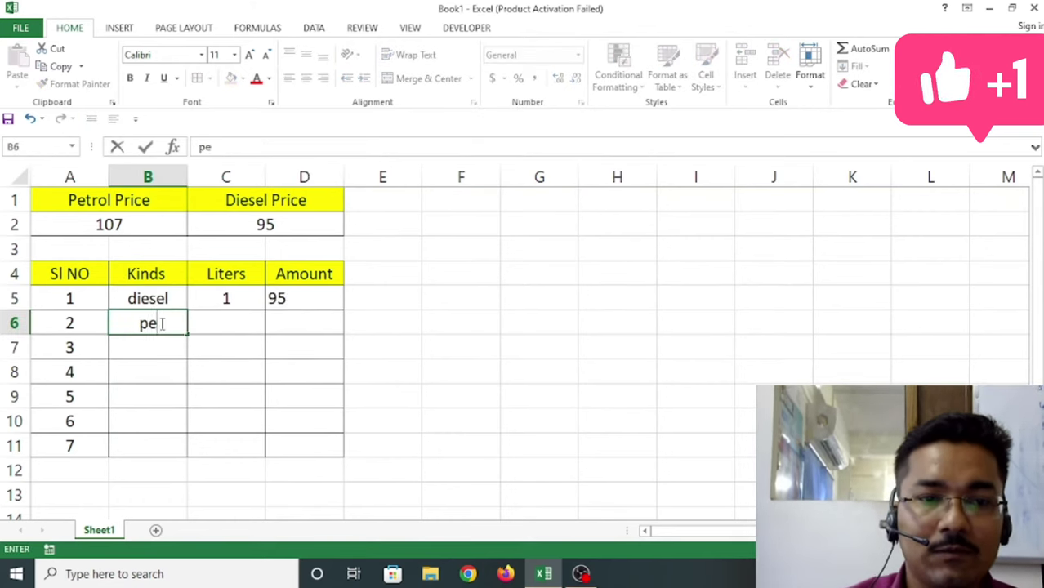
type("trol")
key("Tab")
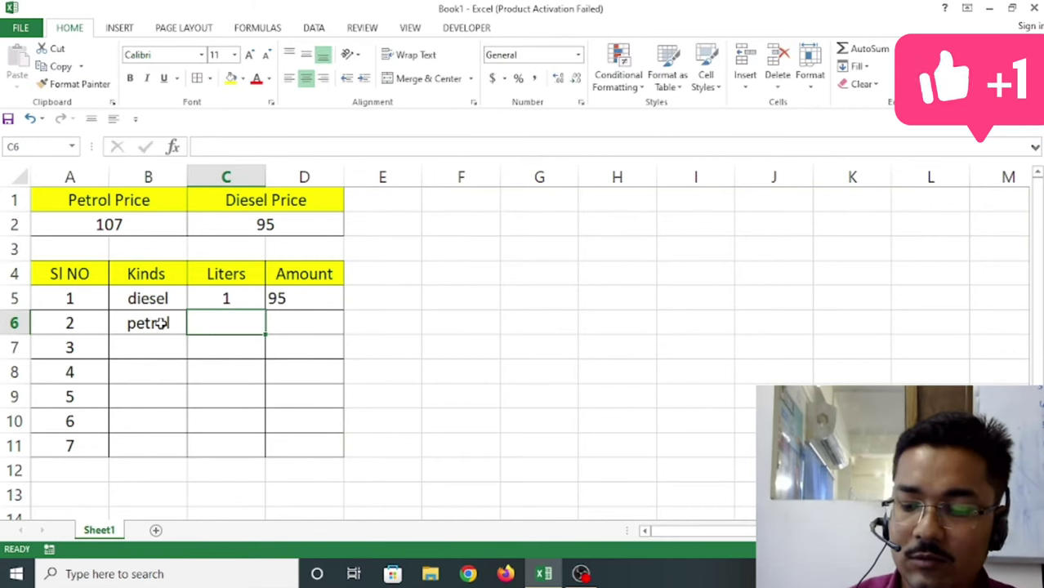
type("50")
key("Tab")
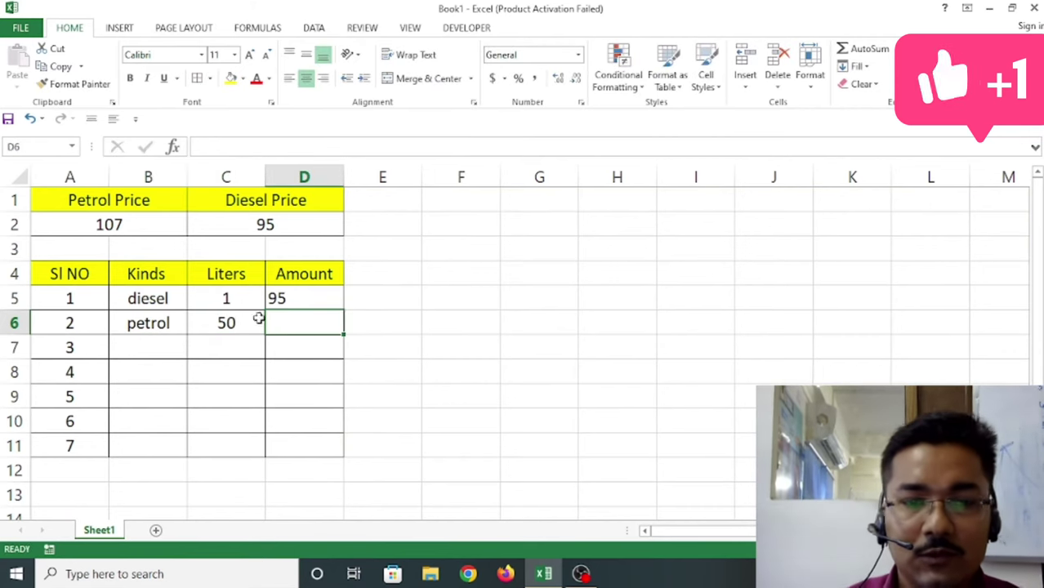
left_click(307, 298)
Copy the amount formula down to D11 and enter diesel, petrol, diesel, petrol in B7:B10.
left_click_drag(344, 310, 339, 448)
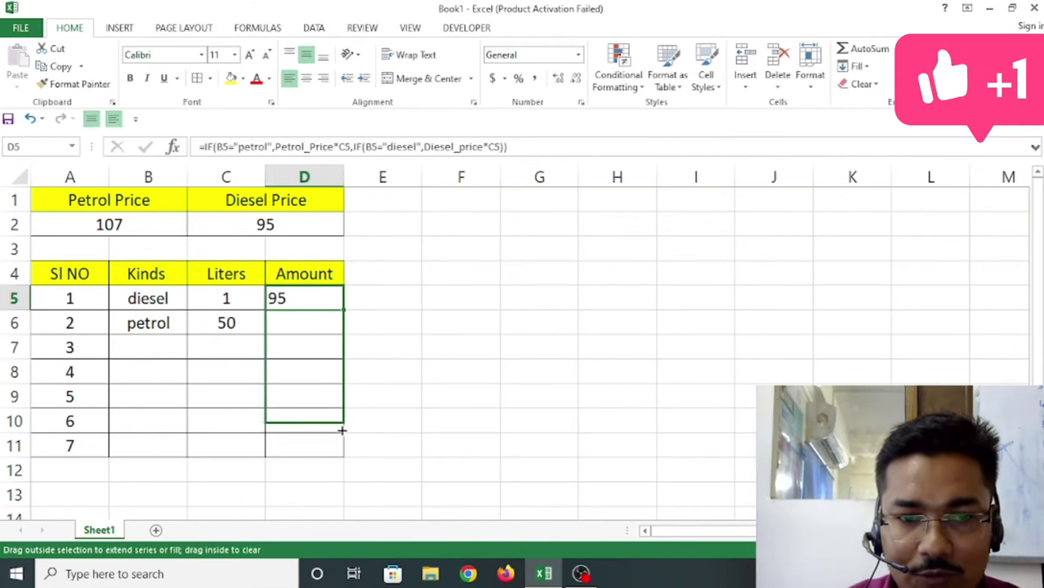
left_click(152, 346)
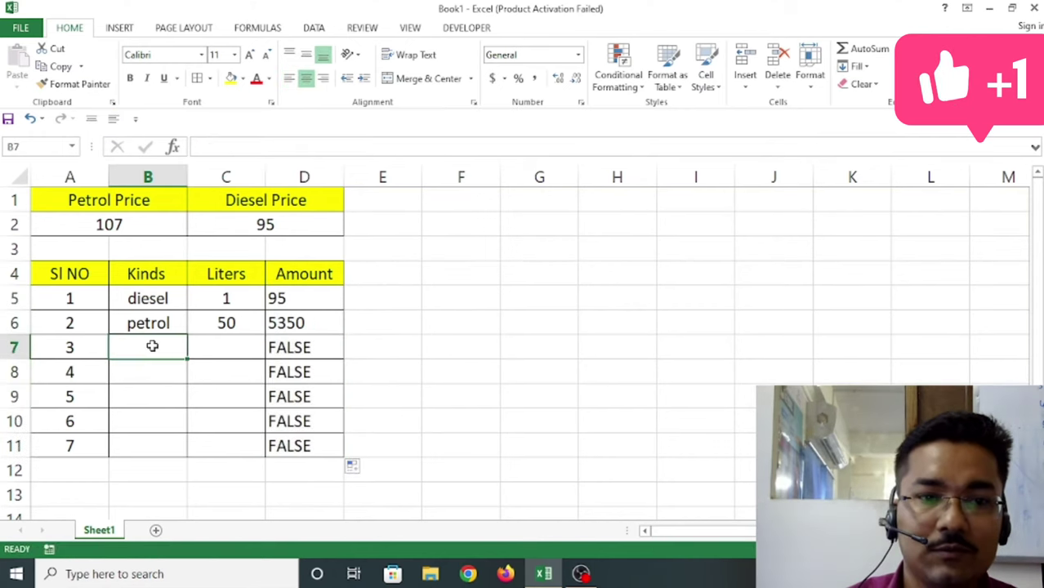
type("diesel")
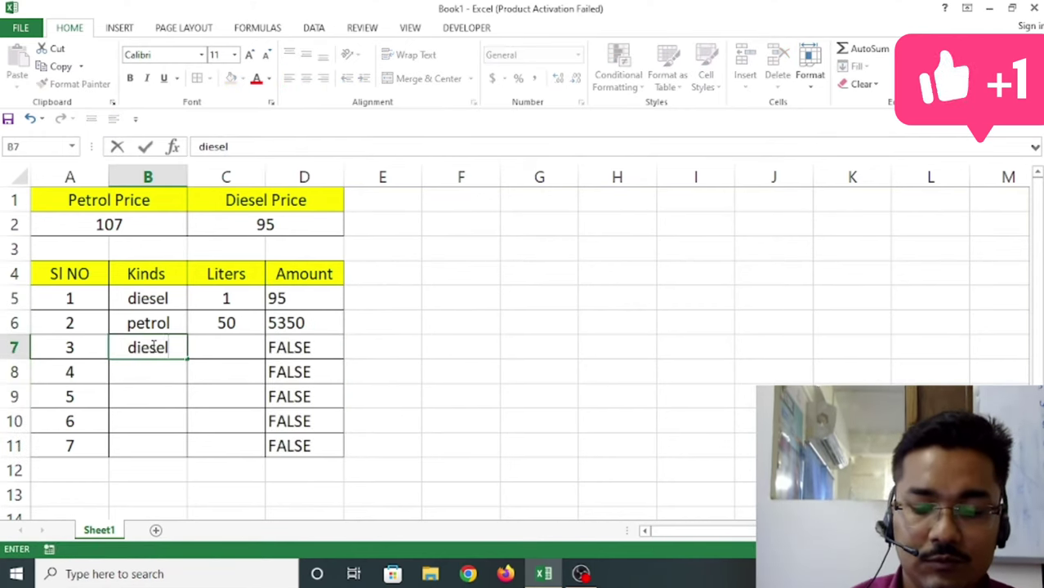
key("Return")
type("pe")
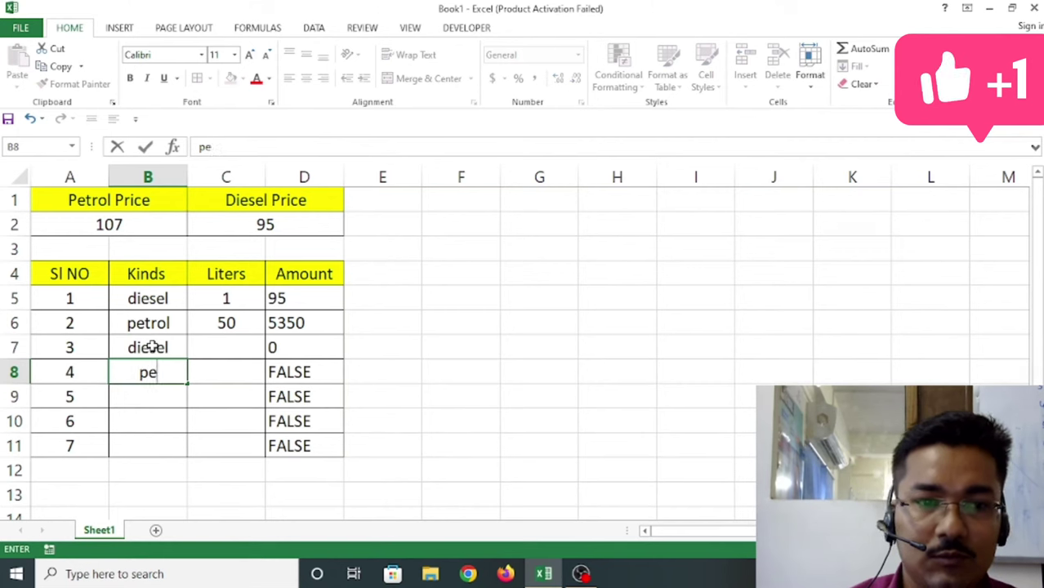
type("retrol")
key("Return")
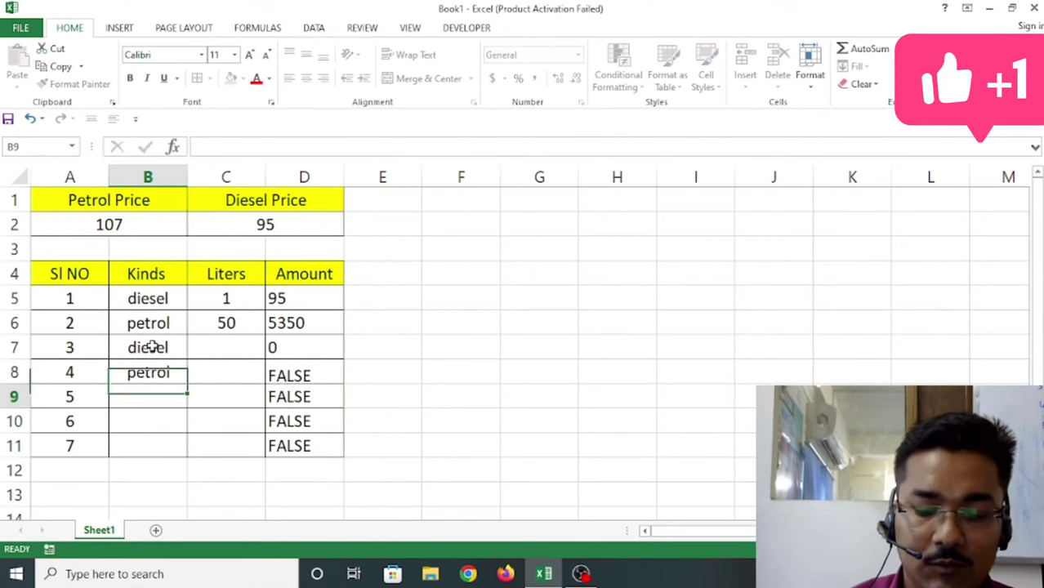
type("diesel")
key("ctrl+Return")
key("Return")
type("petrol")
key("Return")
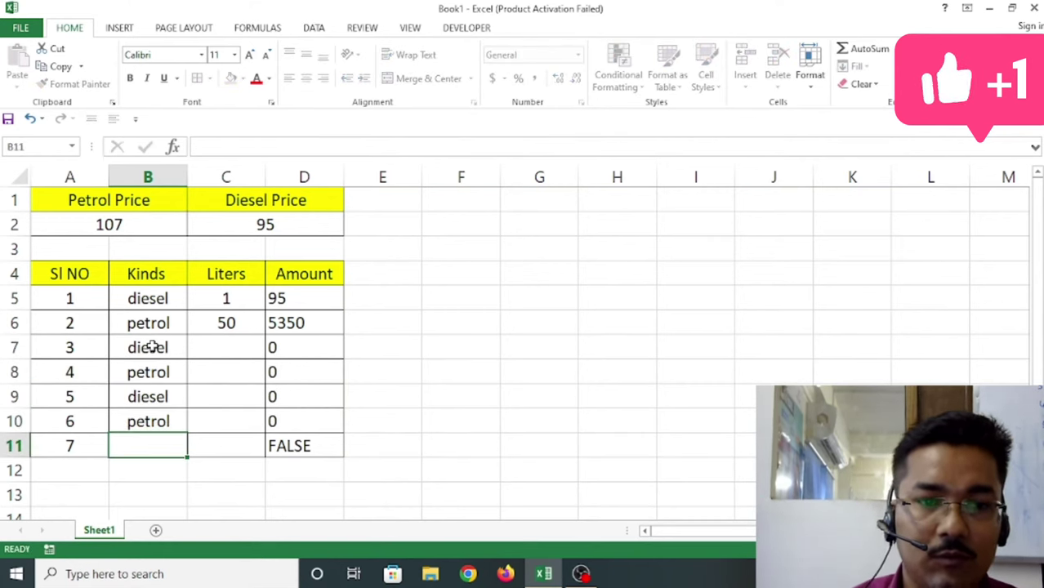
Enter 36, 50, 68 and 52 litres in C7:C10.
left_click(244, 340)
type("36")
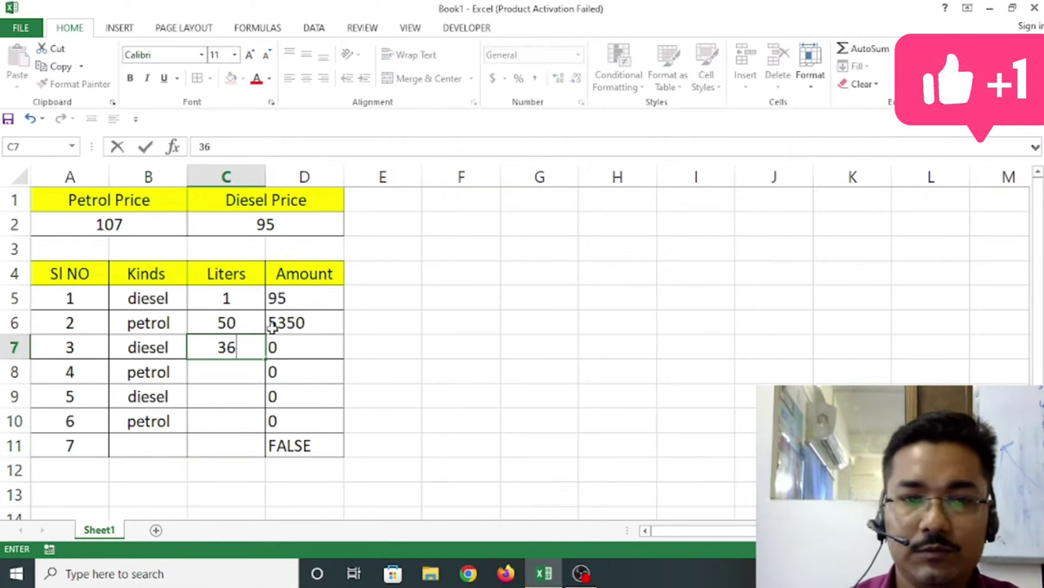
key("Return")
type("50")
key("Return")
type("68")
key("Return")
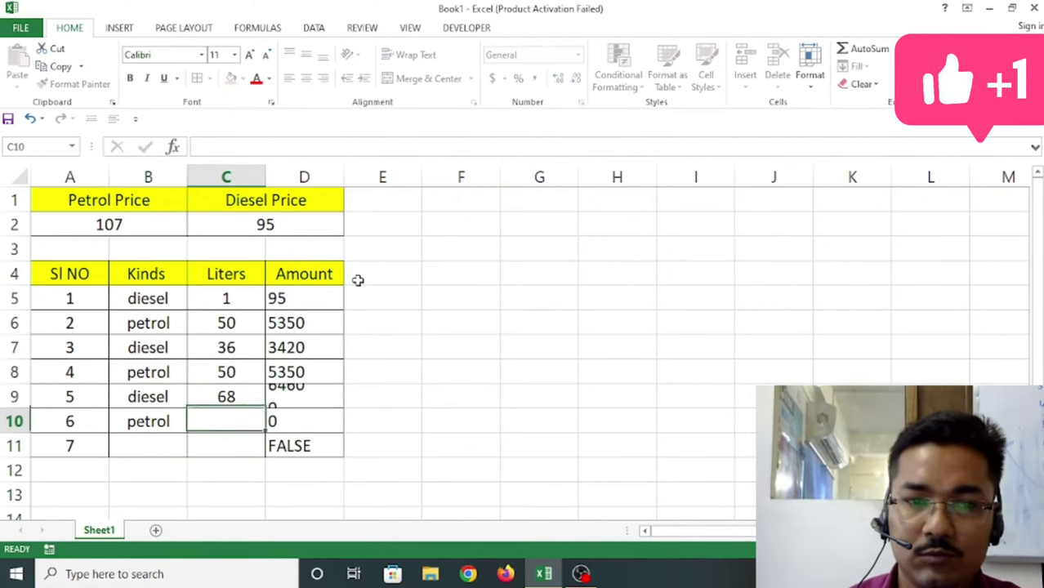
type("52")
key("Return")
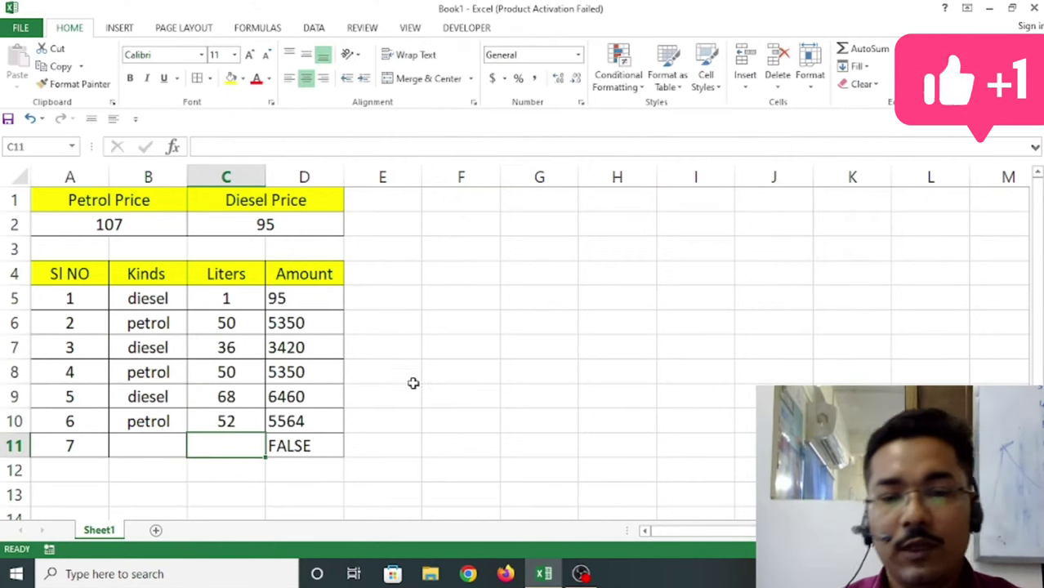
left_click_drag(412, 392, 433, 396)
Merge E1:J2 and enter the title 'Lakshmikantapur Petrol Pump'.
left_click(422, 280)
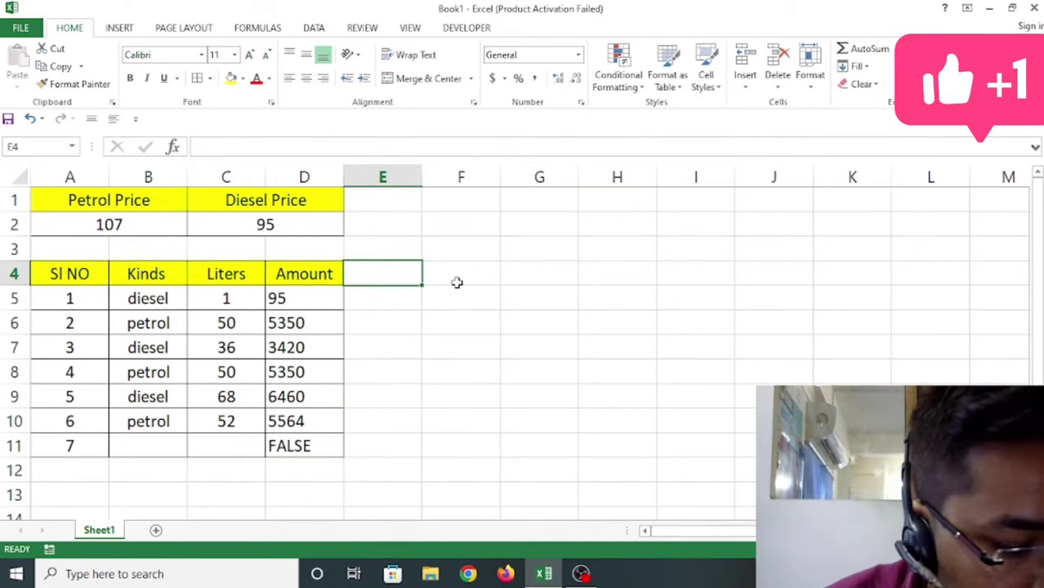
left_click_drag(413, 203, 757, 212)
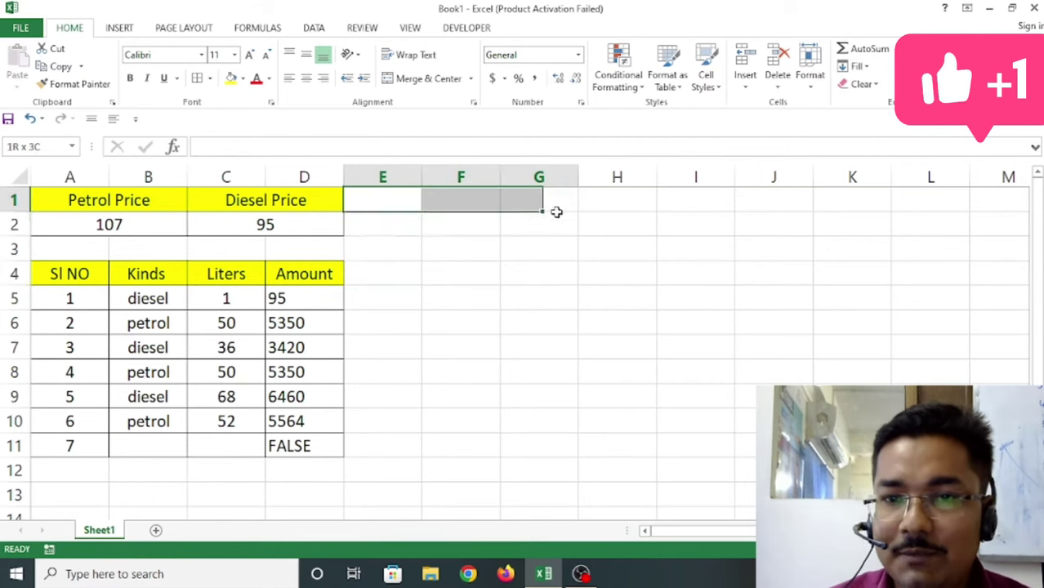
left_click(432, 80)
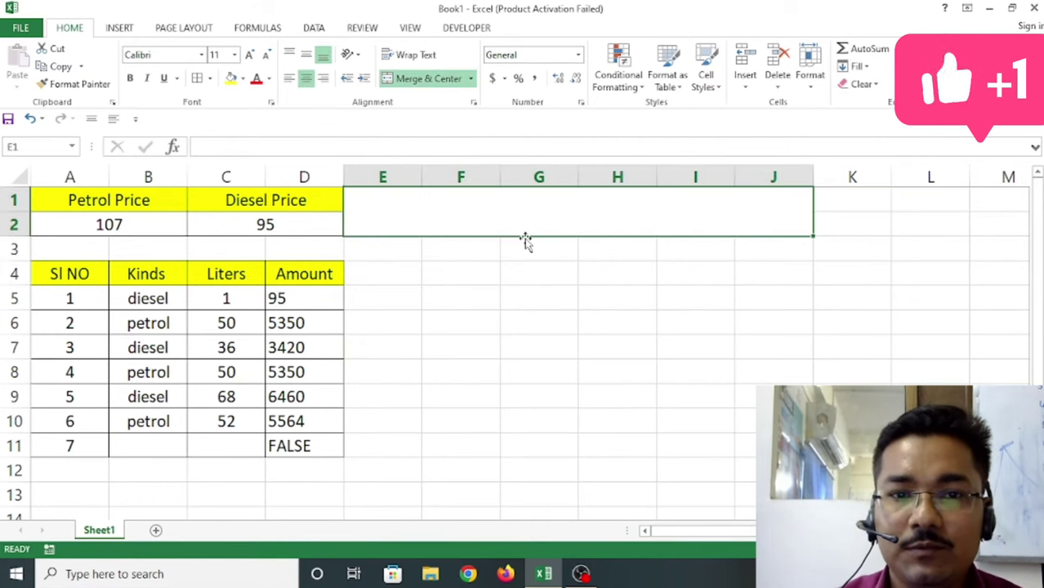
type("Laks")
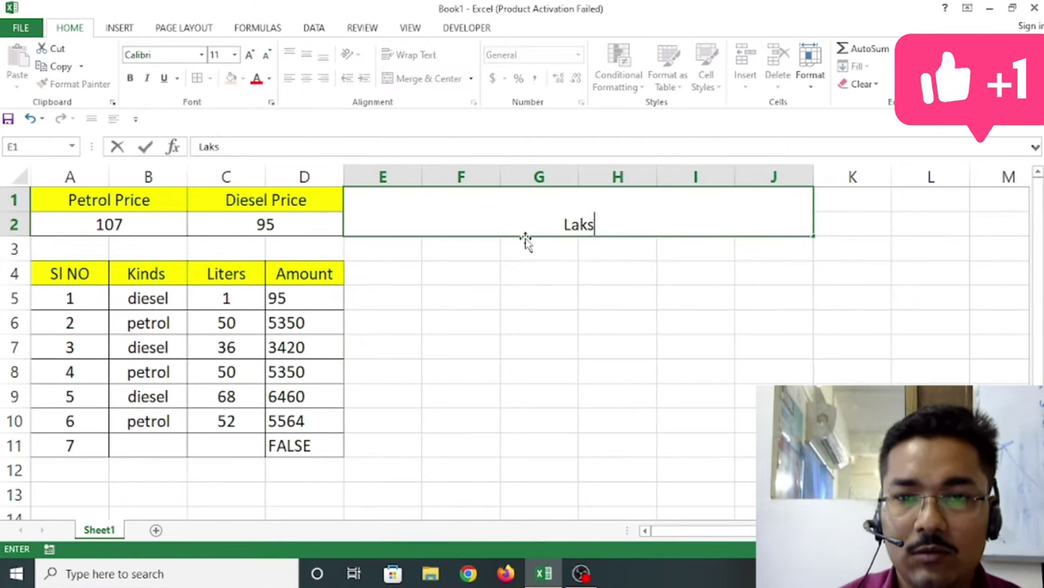
type("hmikantap")
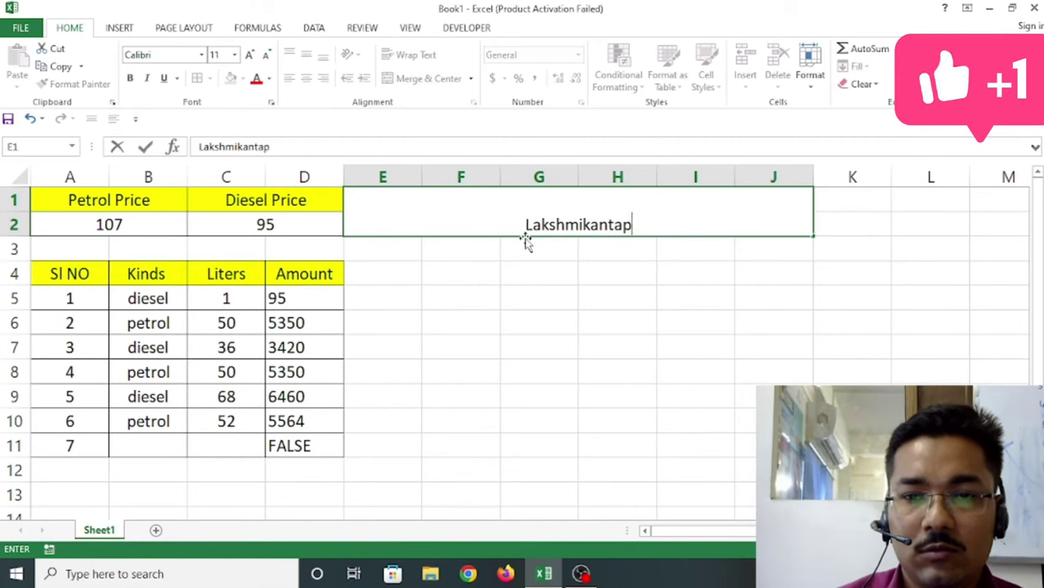
type("ur Petrol")
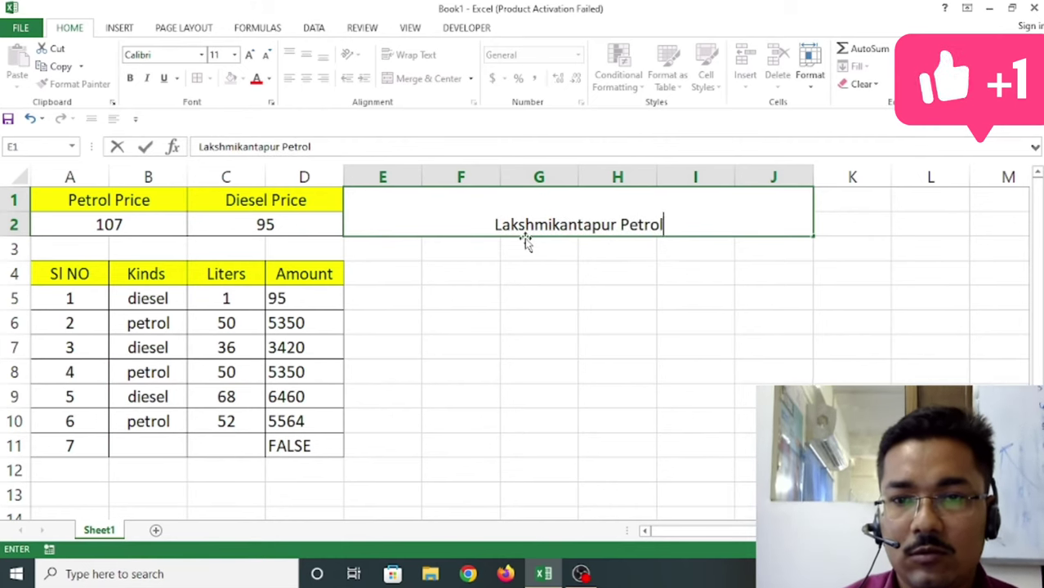
type(" Pump")
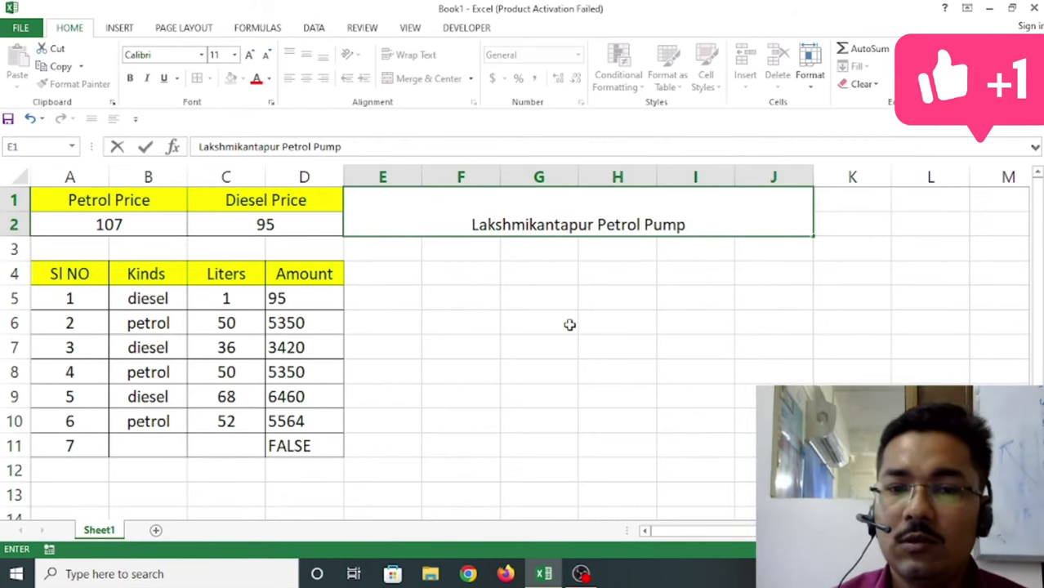
left_click(571, 324)
Format the title as 20-point red text on a yellow fill.
left_click(535, 226)
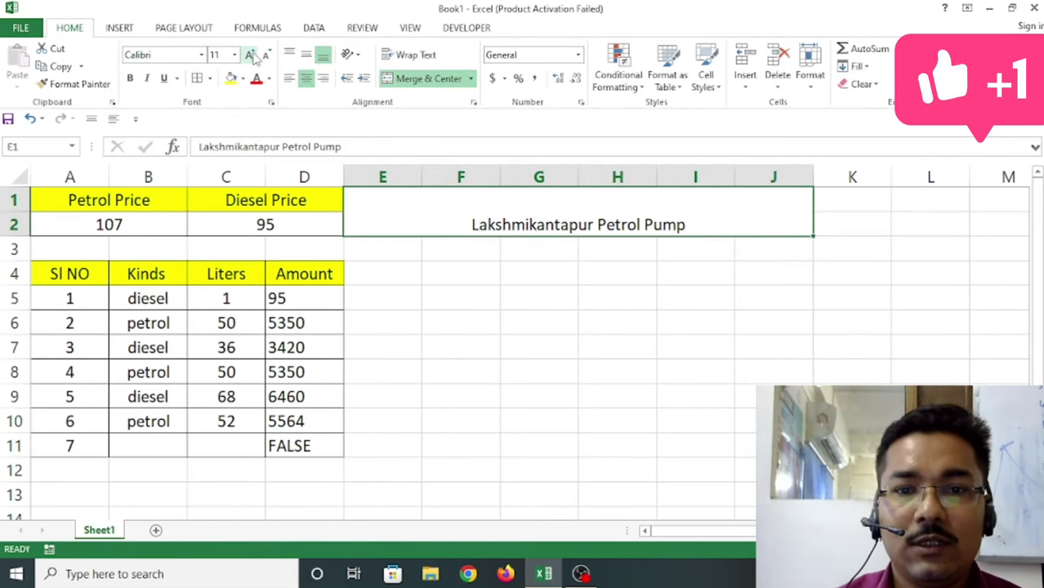
left_click(250, 54)
left_click(250, 55)
left_click(249, 55)
left_click(250, 55)
left_click(250, 55)
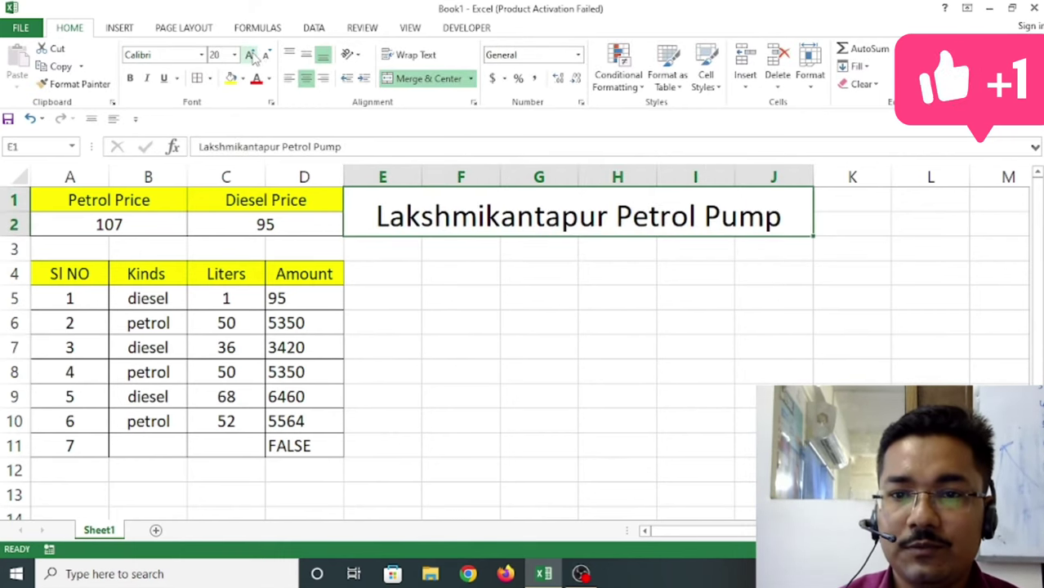
left_click(232, 78)
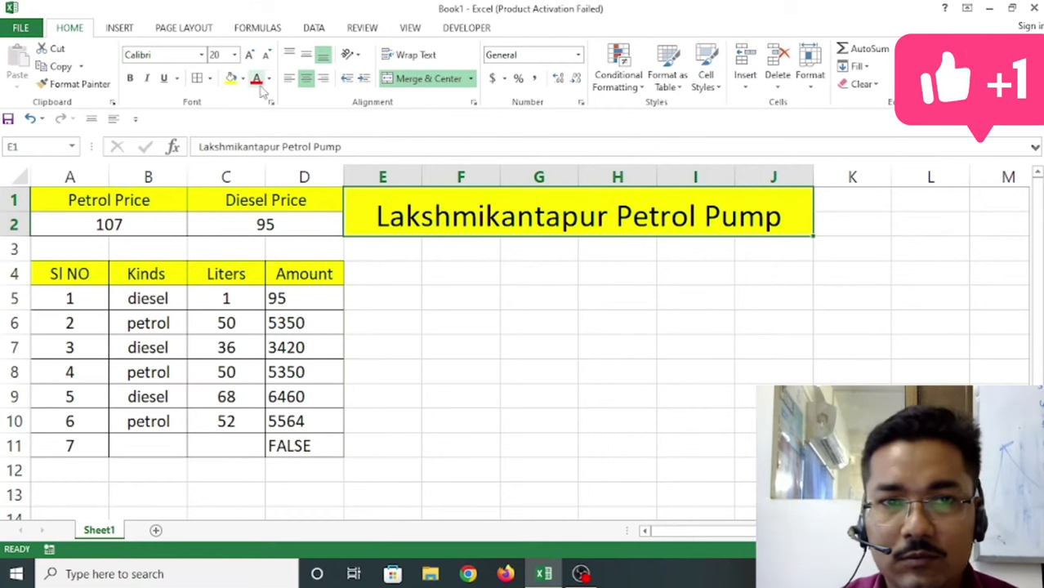
left_click(256, 79)
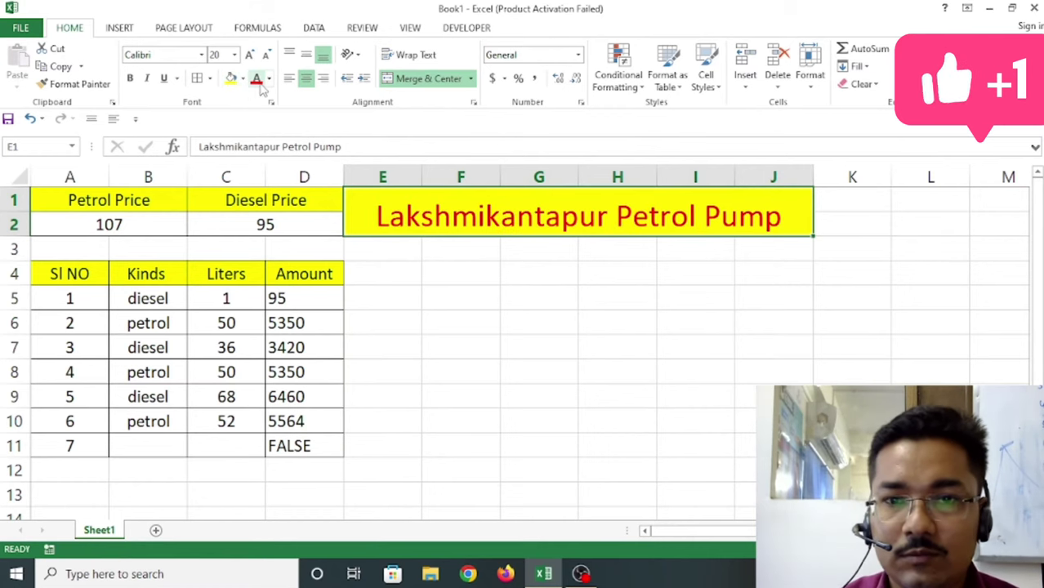
left_click(631, 291)
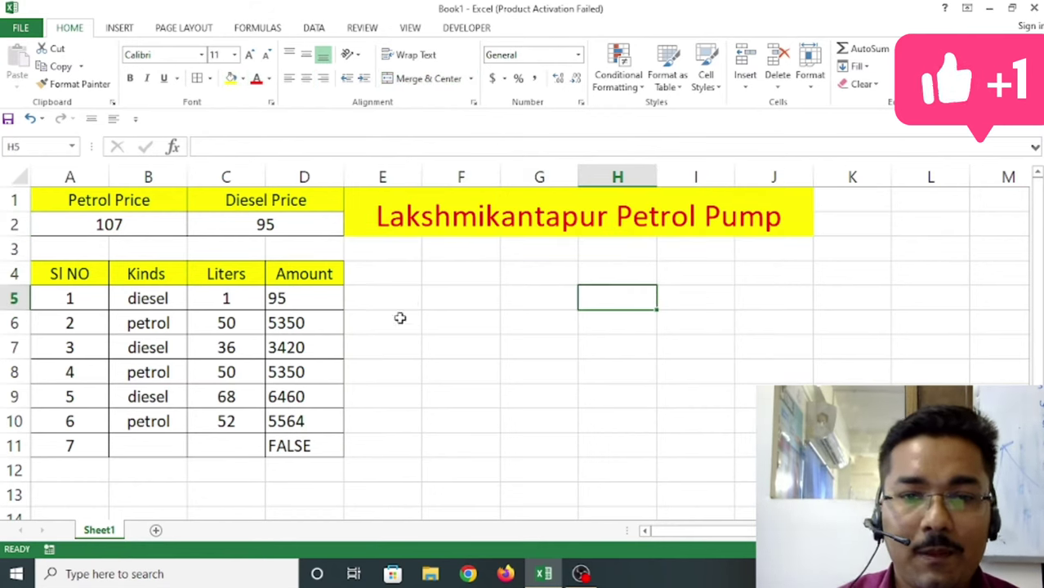
Enter the 'Total Liters' heading in F4 and widen column F.
left_click(425, 304)
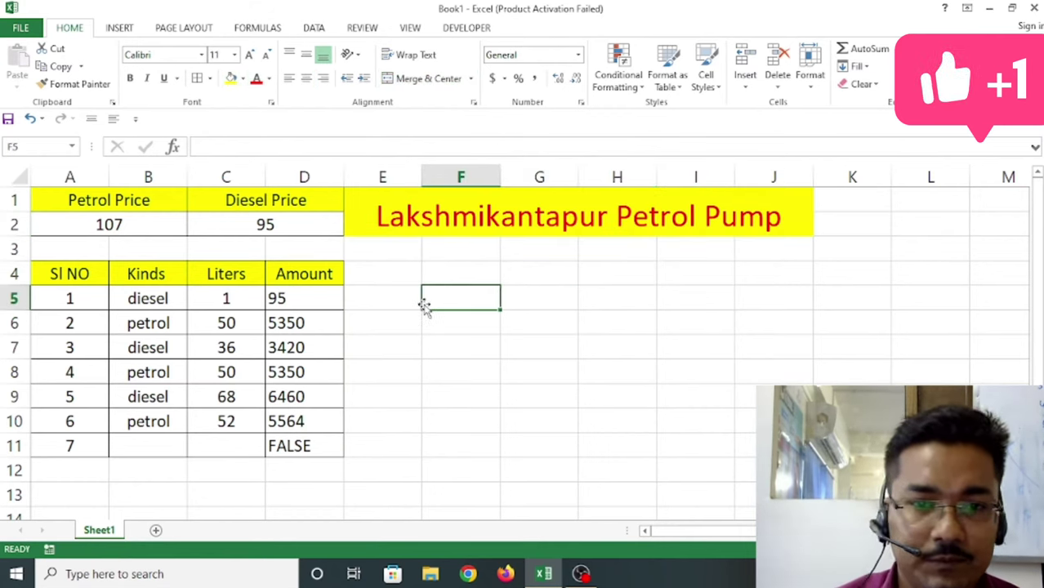
left_click(464, 277)
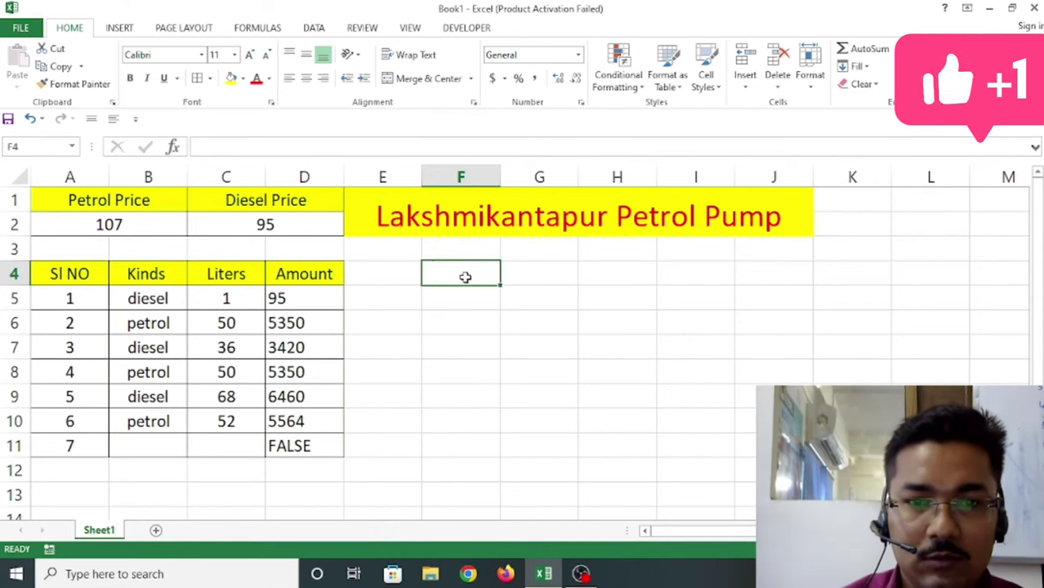
type("Total Li")
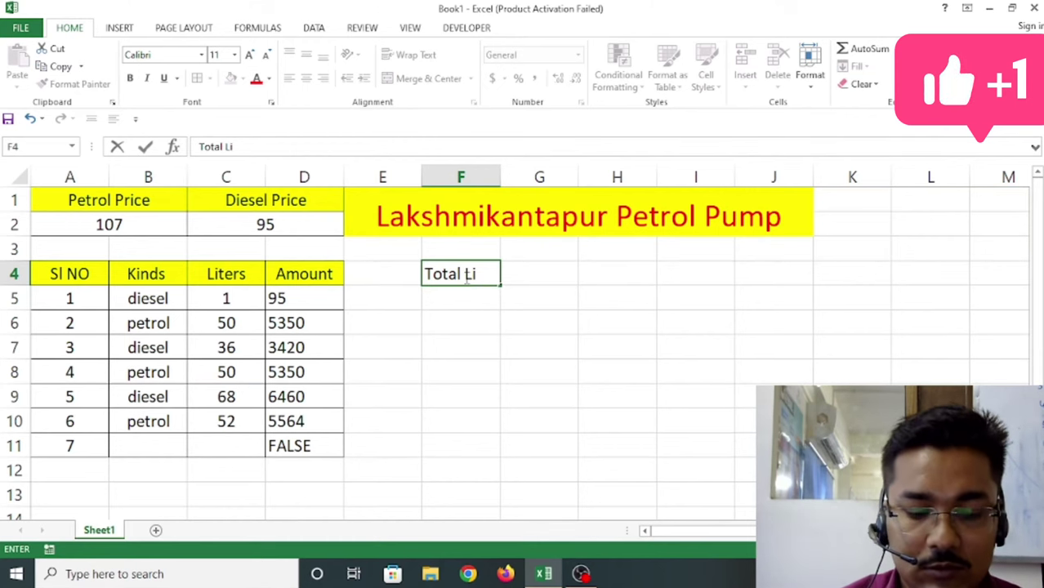
type("ters")
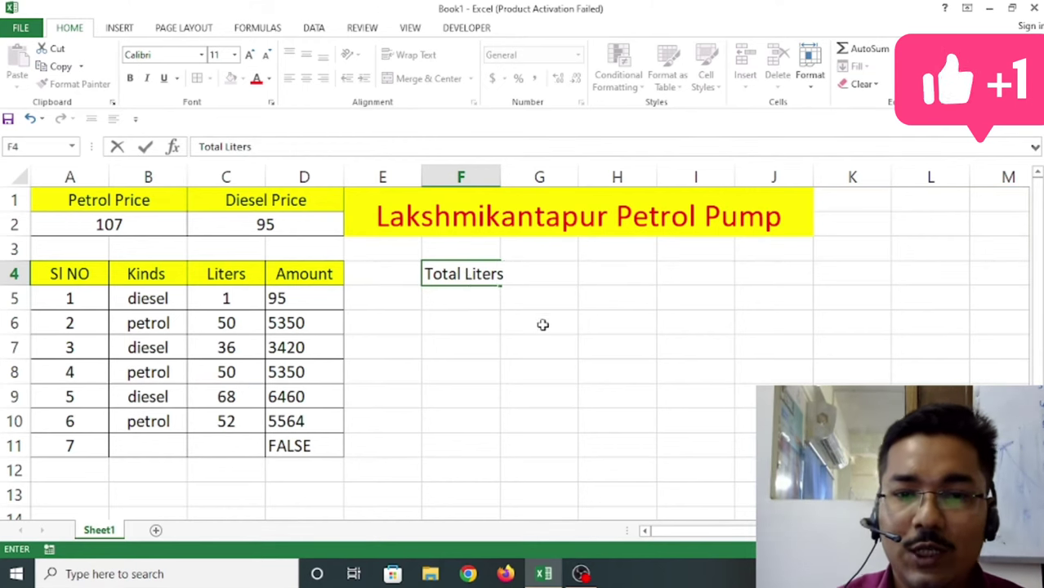
left_click(539, 323)
left_click_drag(499, 177, 524, 177)
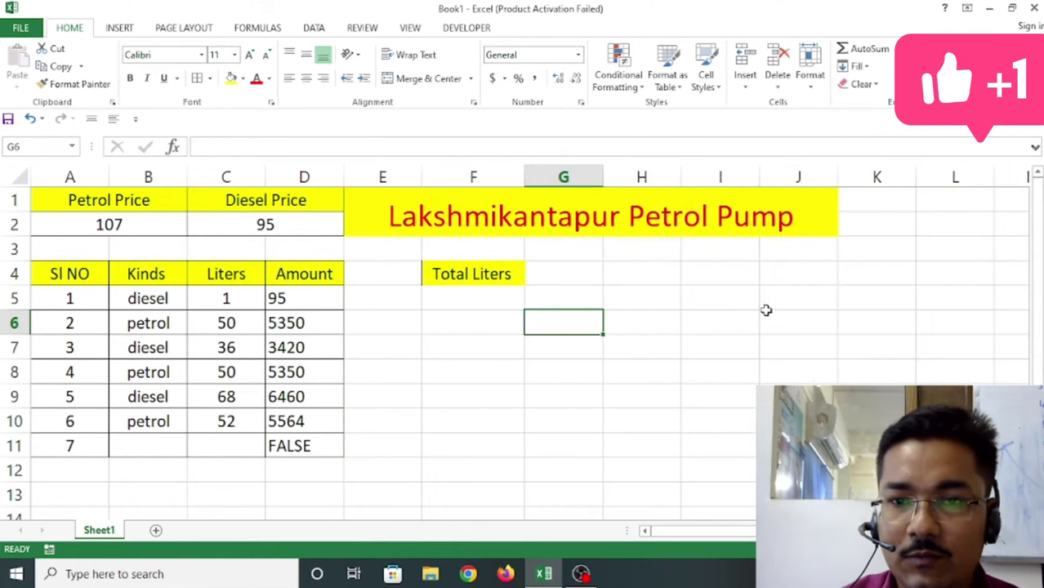
Add a yellow-filled 'Total Liters' heading in I4 and widen column I.
left_click(700, 273)
type("To")
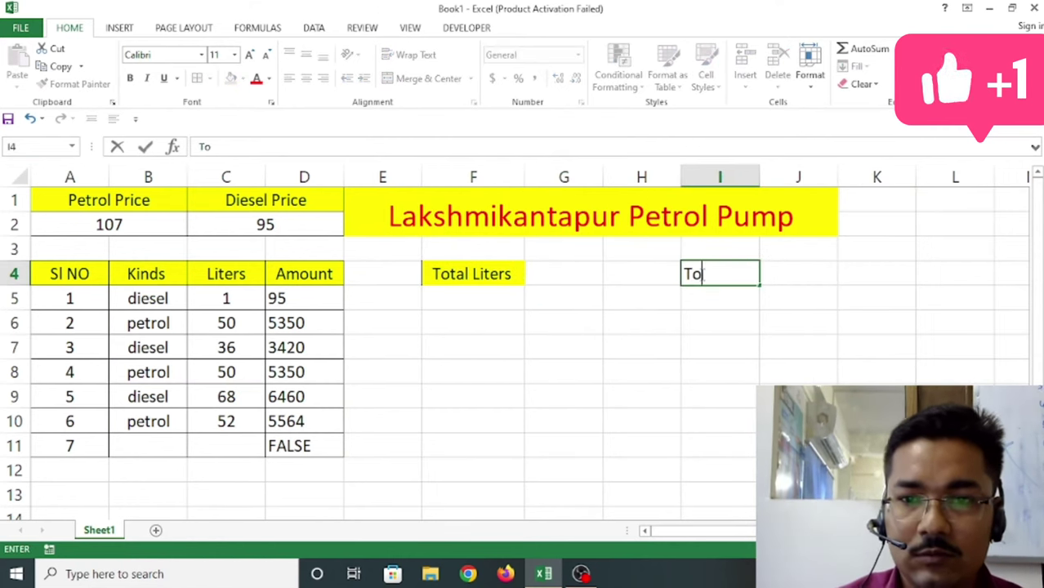
type("tal Li")
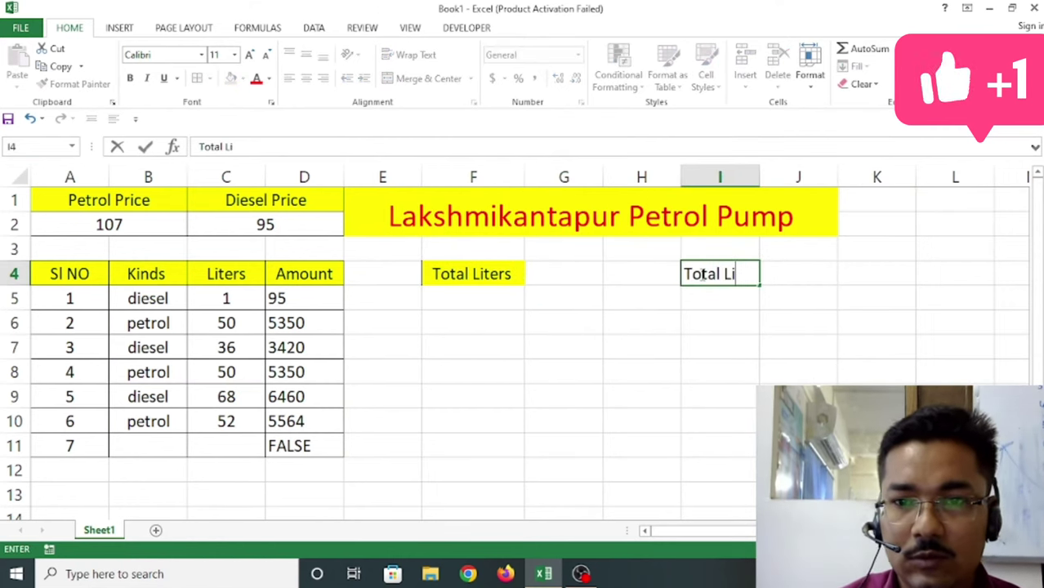
type("ters")
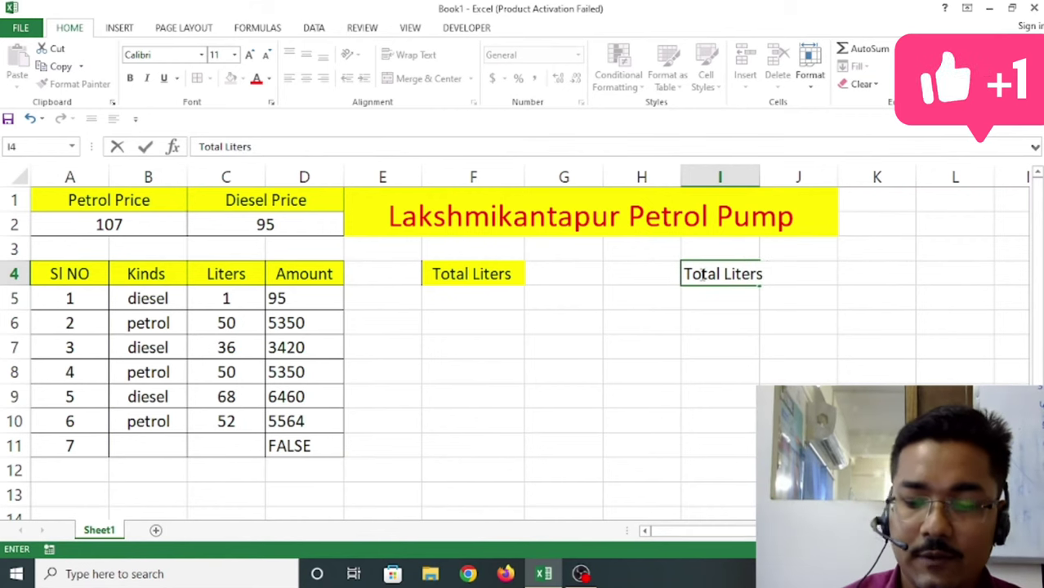
key("Return")
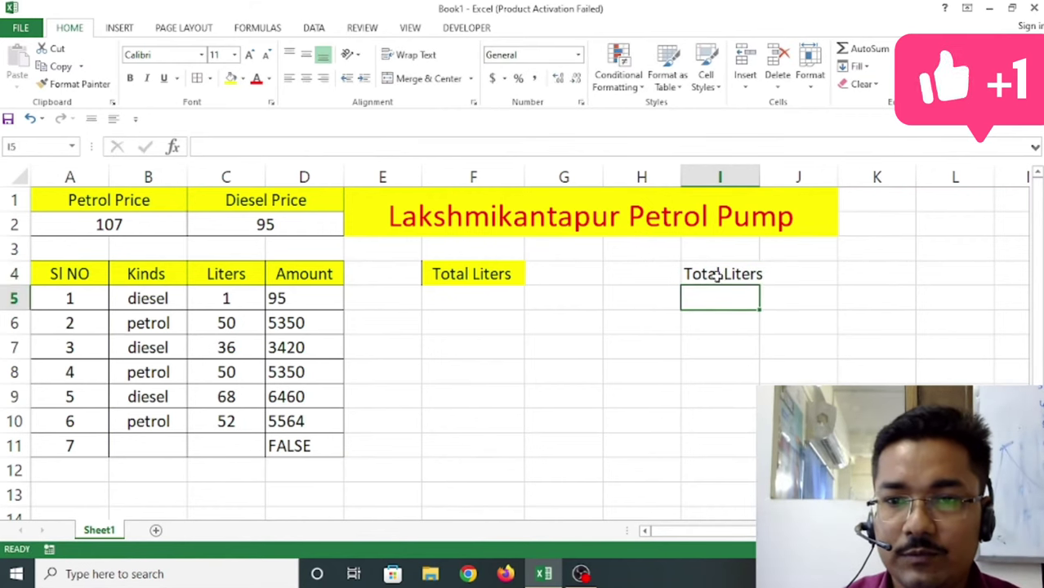
left_click(692, 274)
left_click(231, 79)
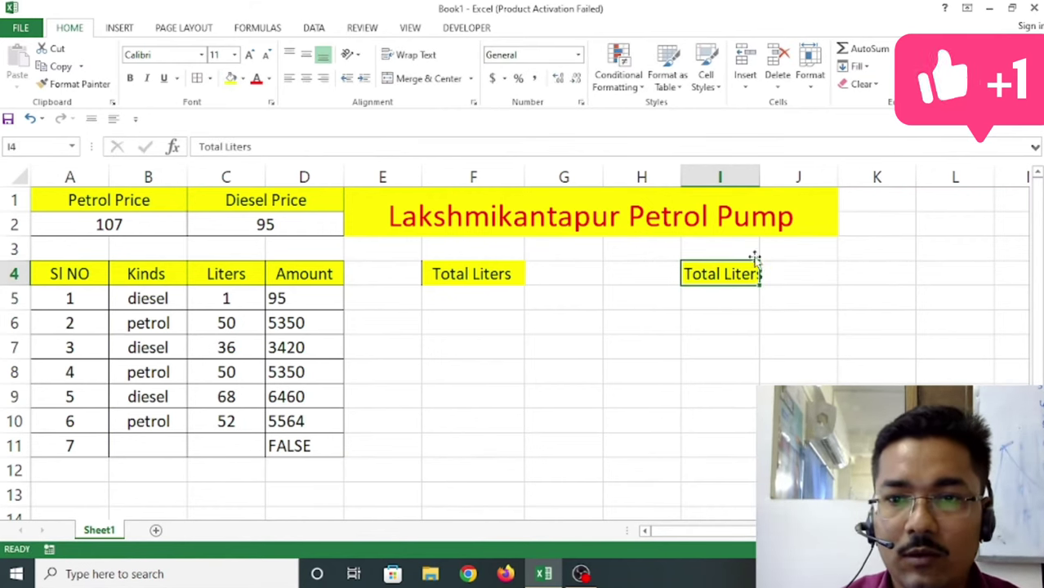
left_click_drag(760, 175, 782, 175)
Enter =SUM(C5:C11) in both F5 and I5, each returning 257.
left_click(494, 295)
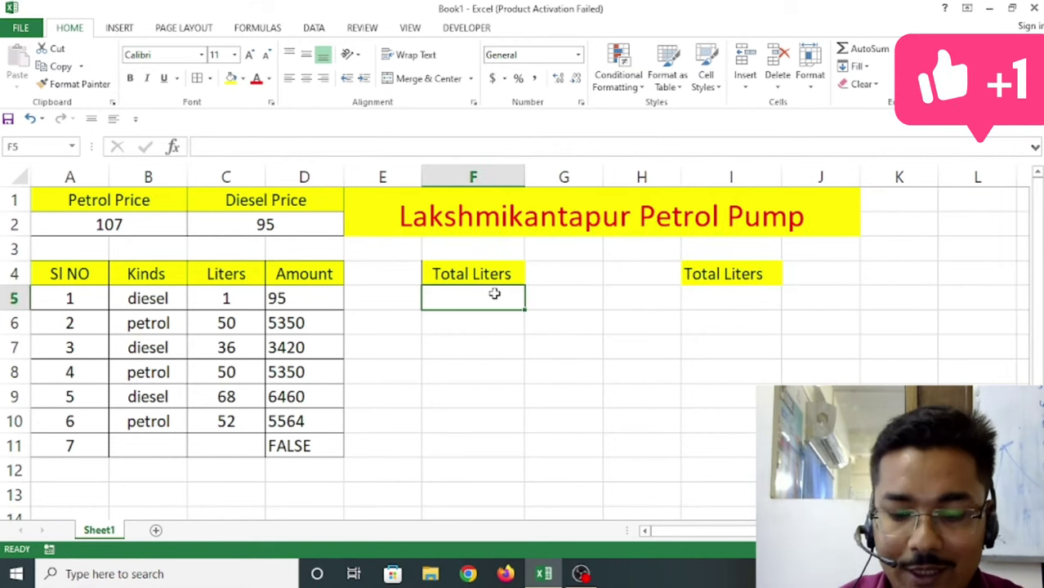
type("=su")
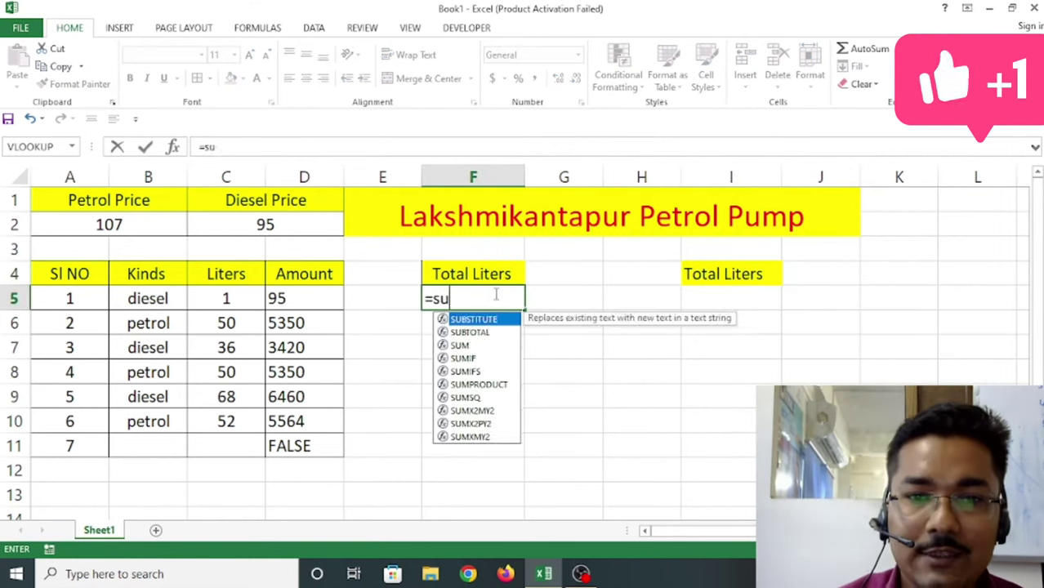
type("m(")
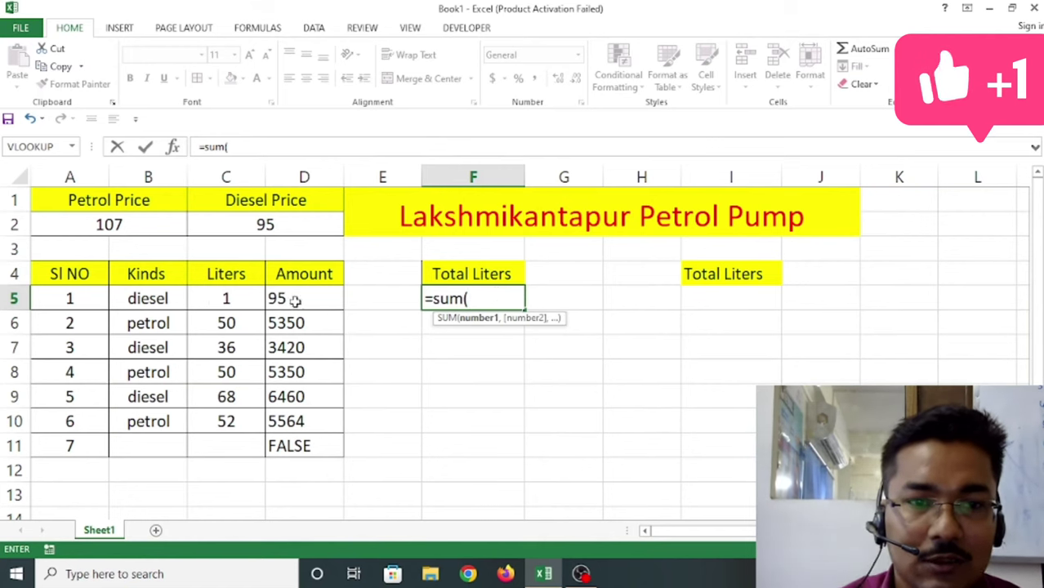
left_click_drag(224, 297, 237, 447)
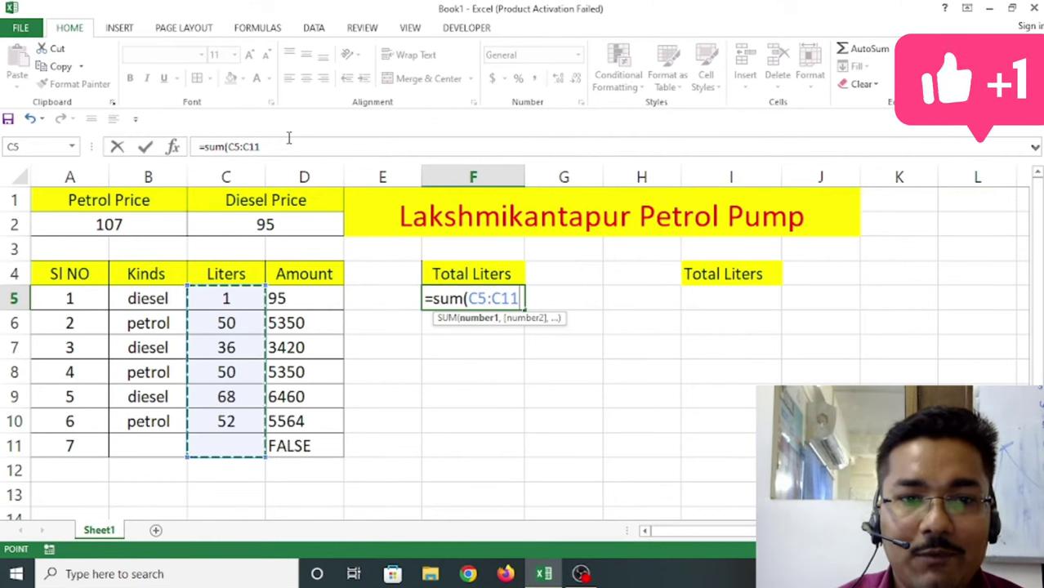
type(")")
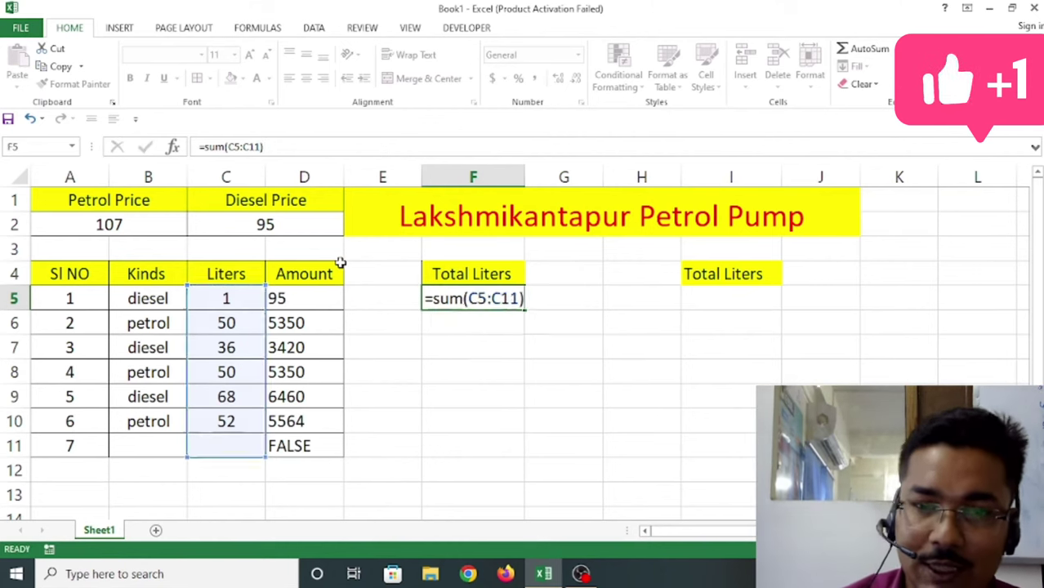
key("Return")
left_click(731, 300)
type("=")
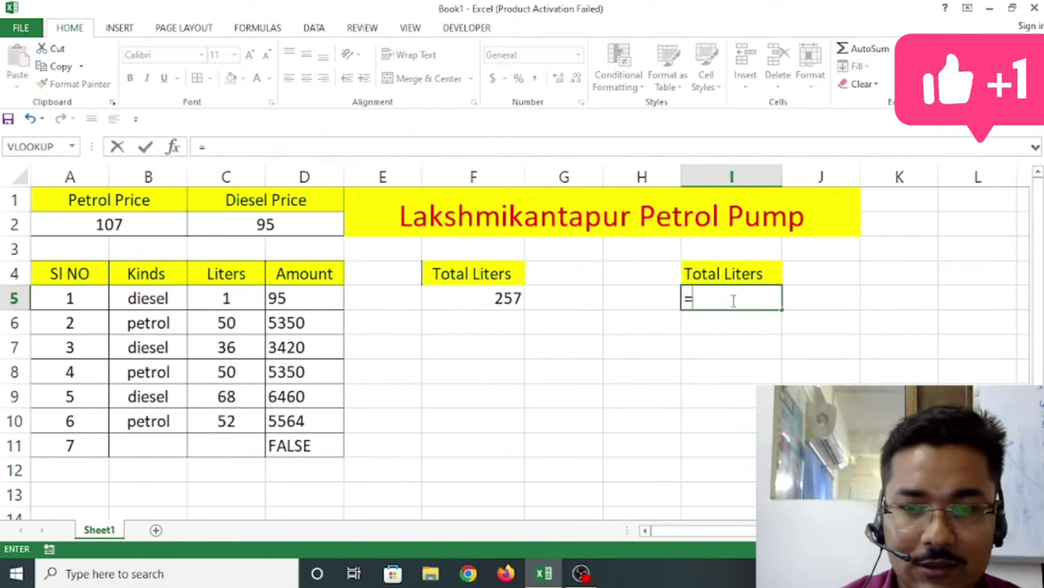
type("sum(")
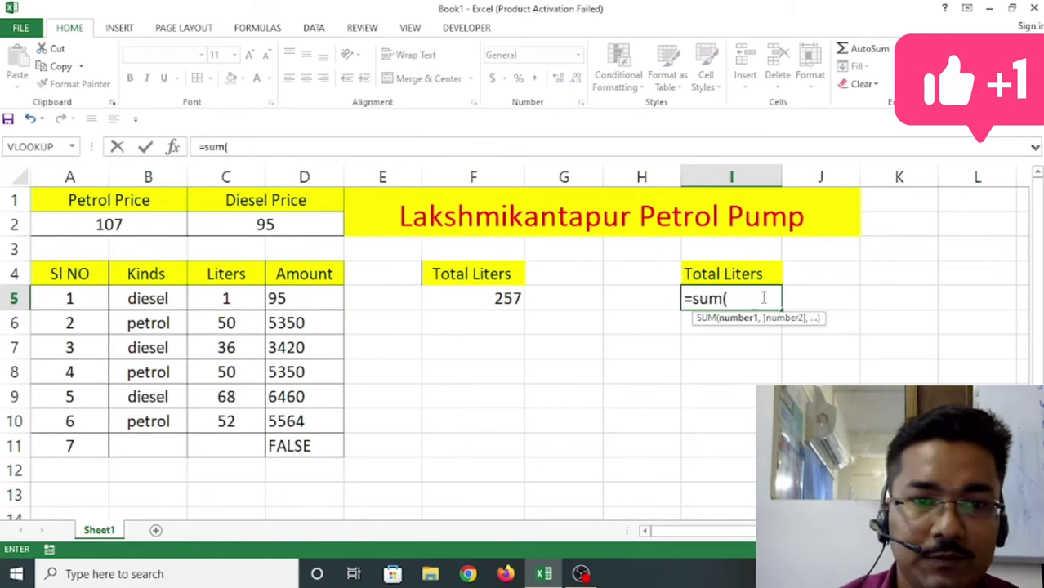
left_click_drag(219, 298, 228, 441)
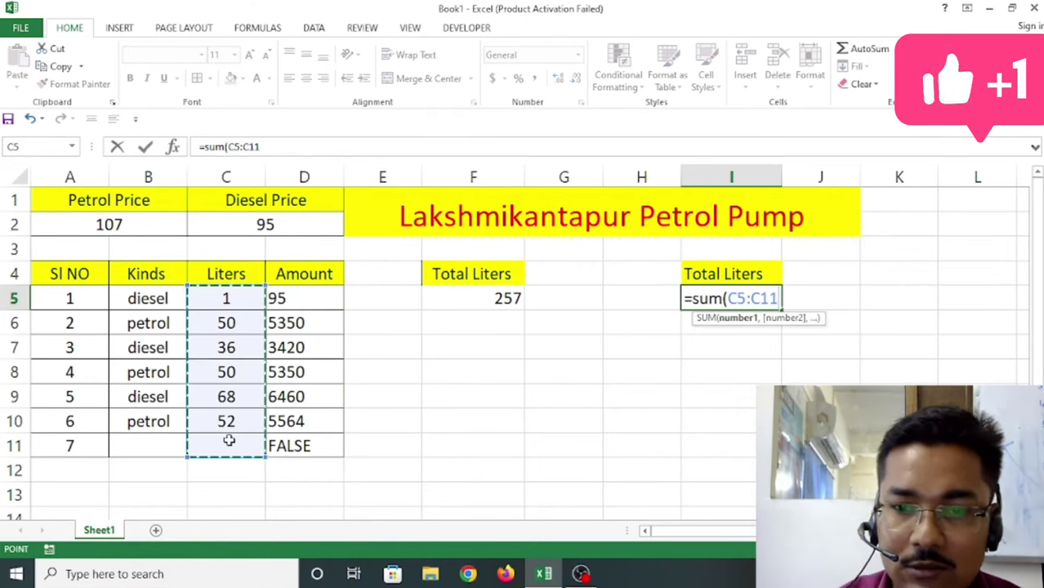
key("Return")
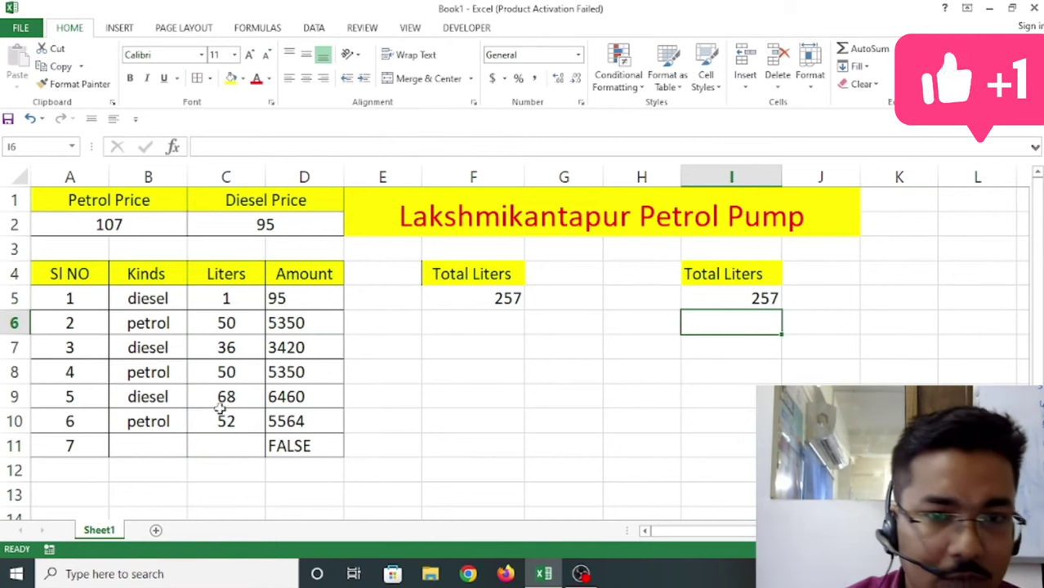
Edit the F4 and I4 headings and type the 'Total Petrol Liters\s' label in F6.
double_click(516, 275)
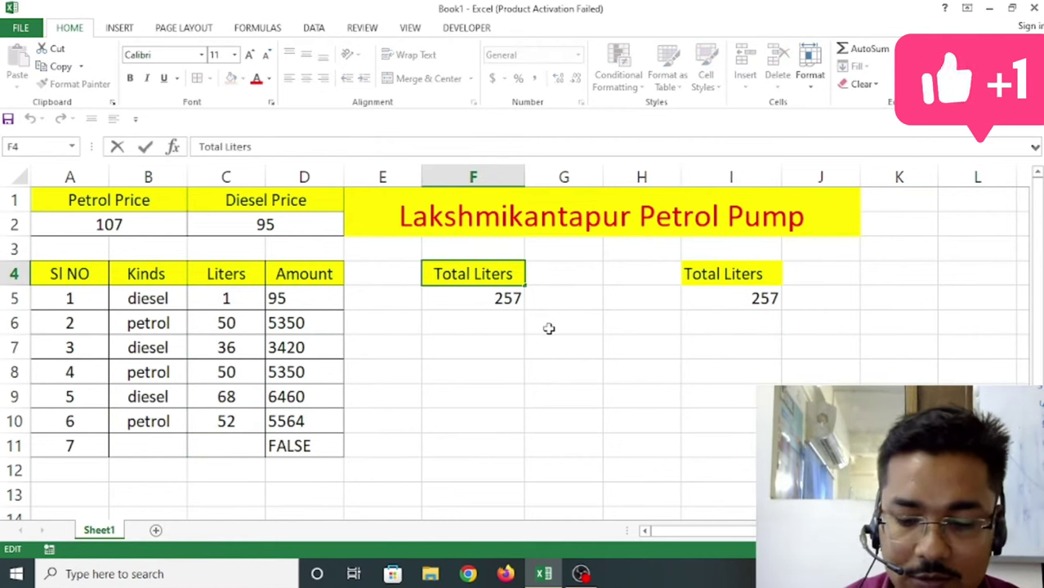
type("\\s")
left_click(773, 278)
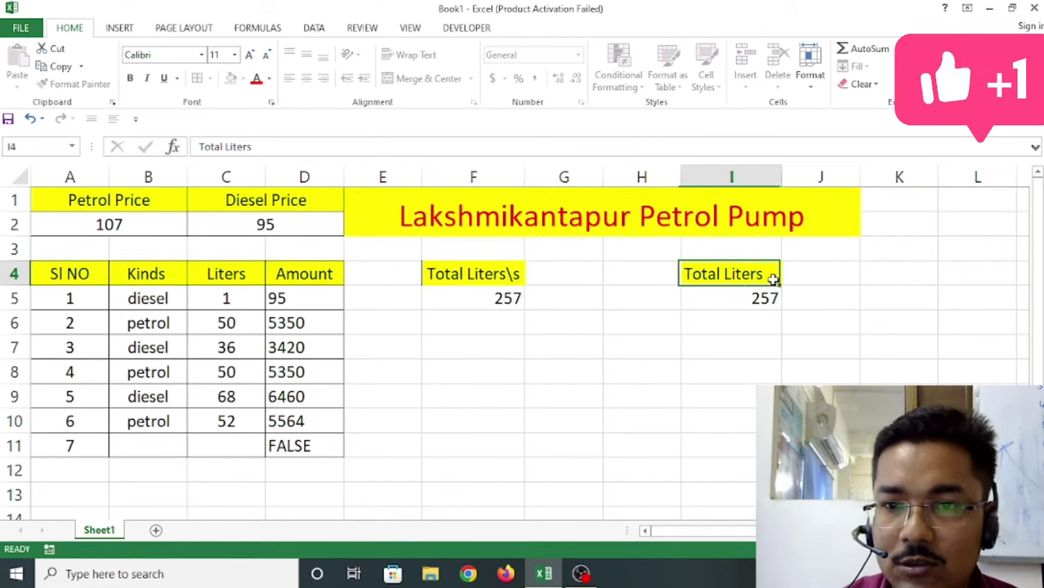
double_click(760, 275)
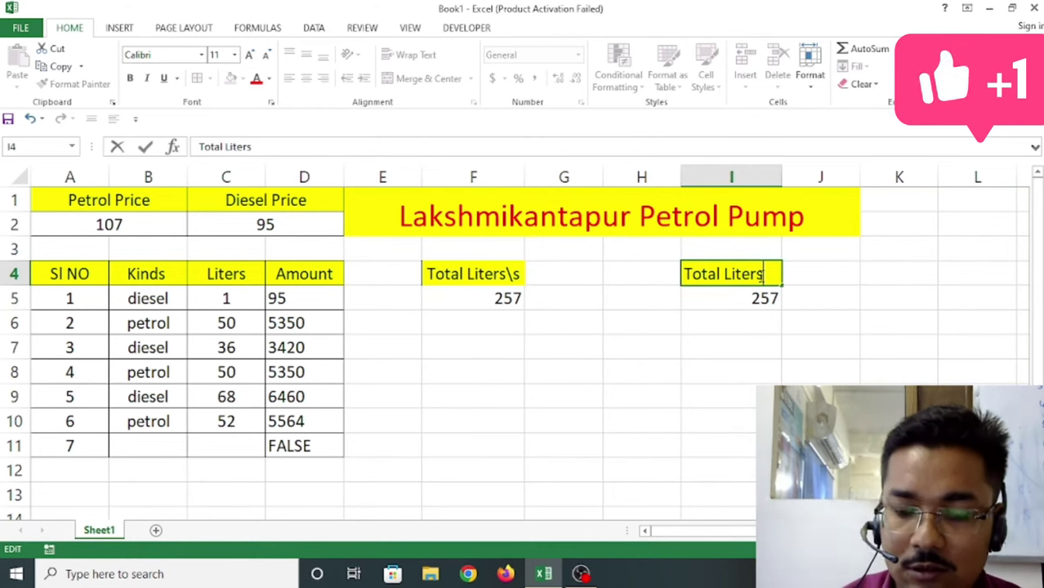
type("\\s")
key("Return")
left_click(576, 395)
left_click(489, 327)
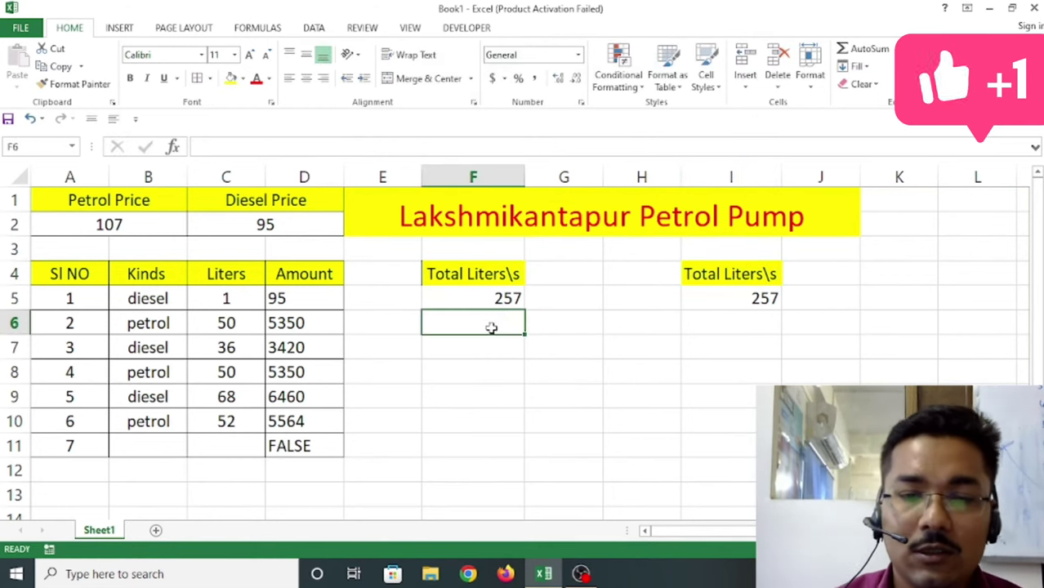
type("Total ")
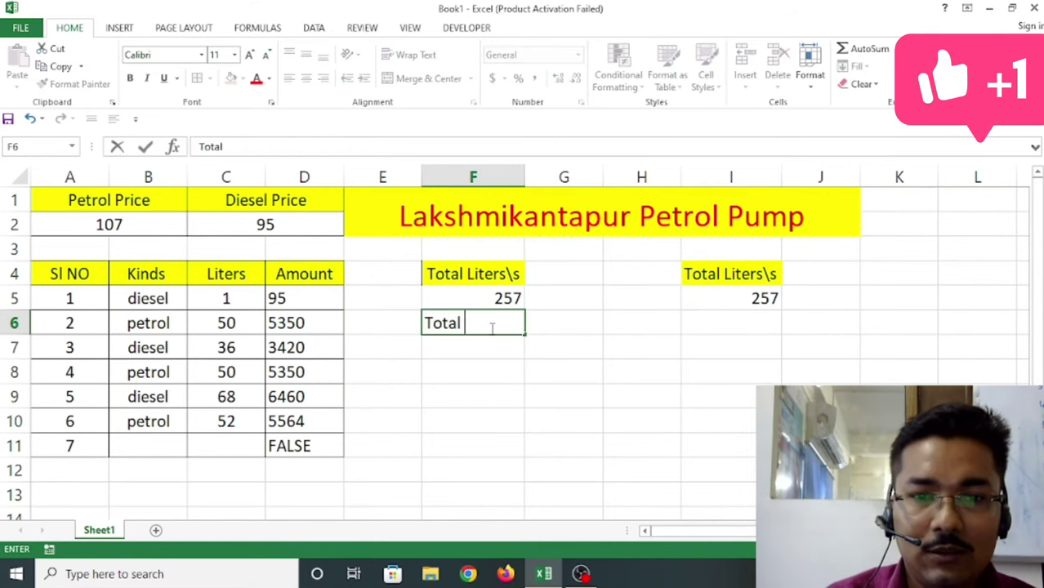
type("Pe")
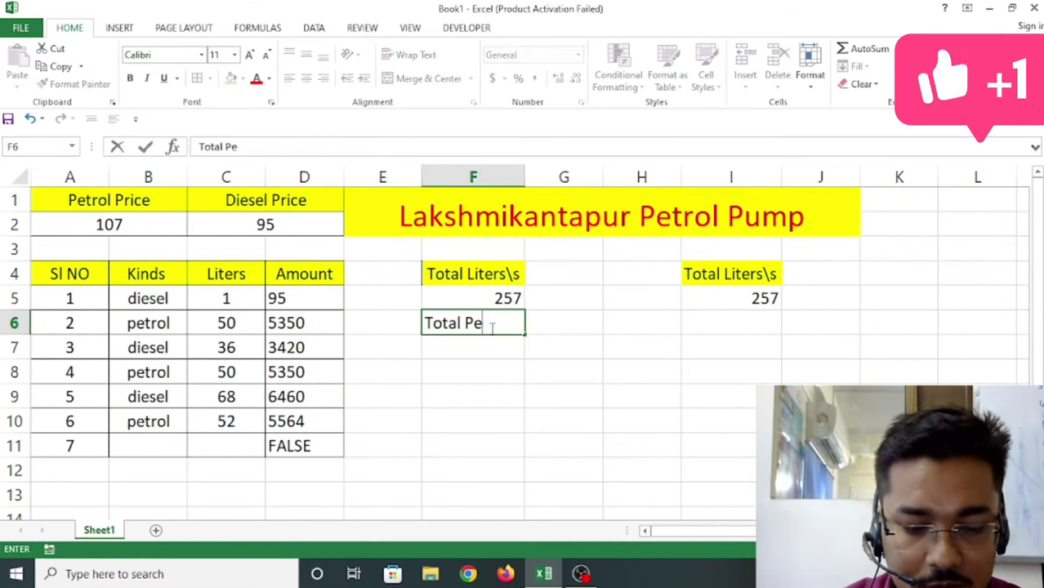
type("rrol")
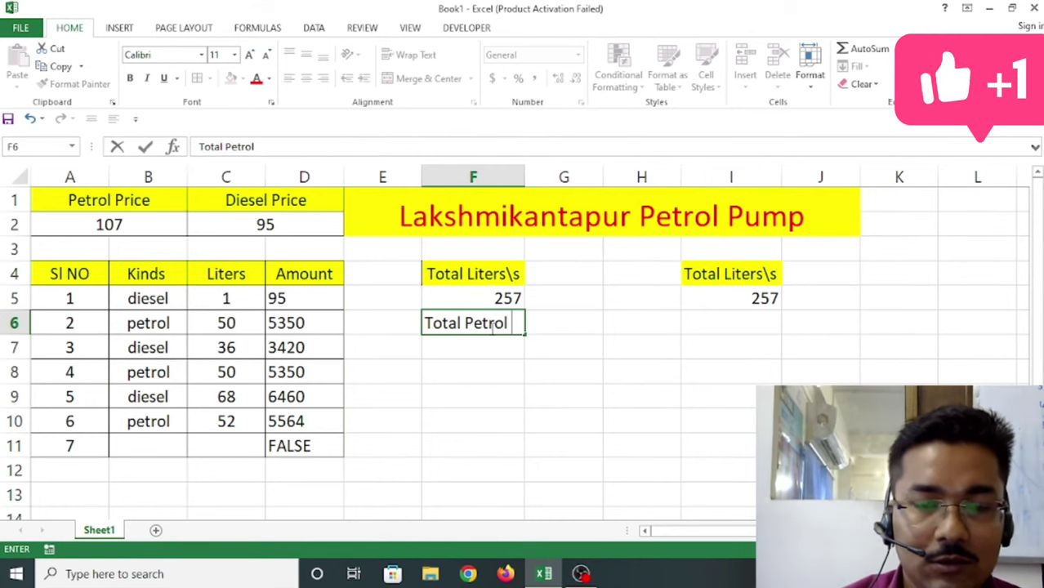
type(" Li")
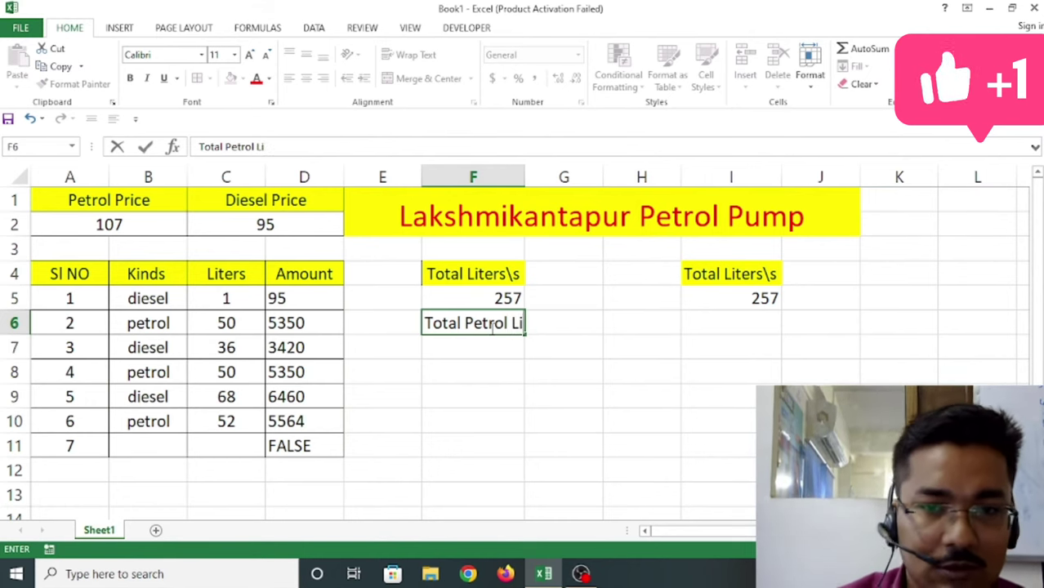
type("ters\\s")
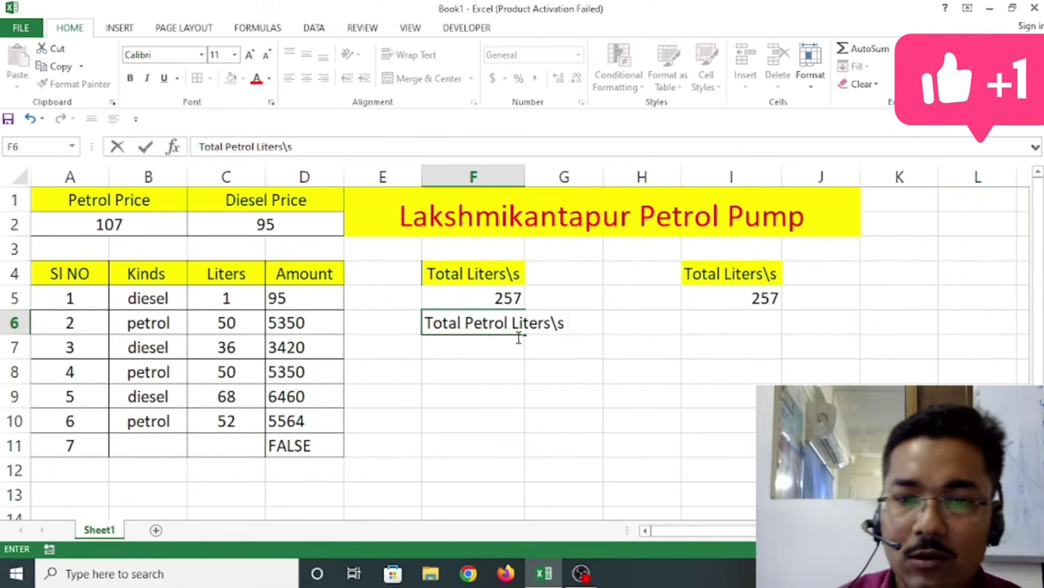
left_click(564, 396)
Copy the F6 label into I6 and change it to 'Total Diesel Liters\s'.
left_click(461, 324)
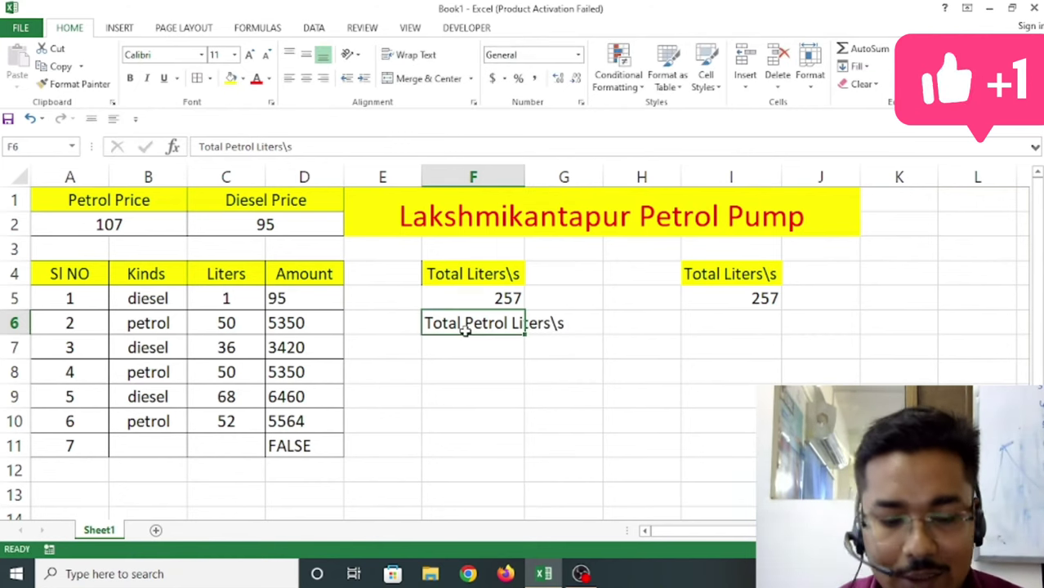
key("ctrl+c")
left_click(727, 318)
key("ctrl+v")
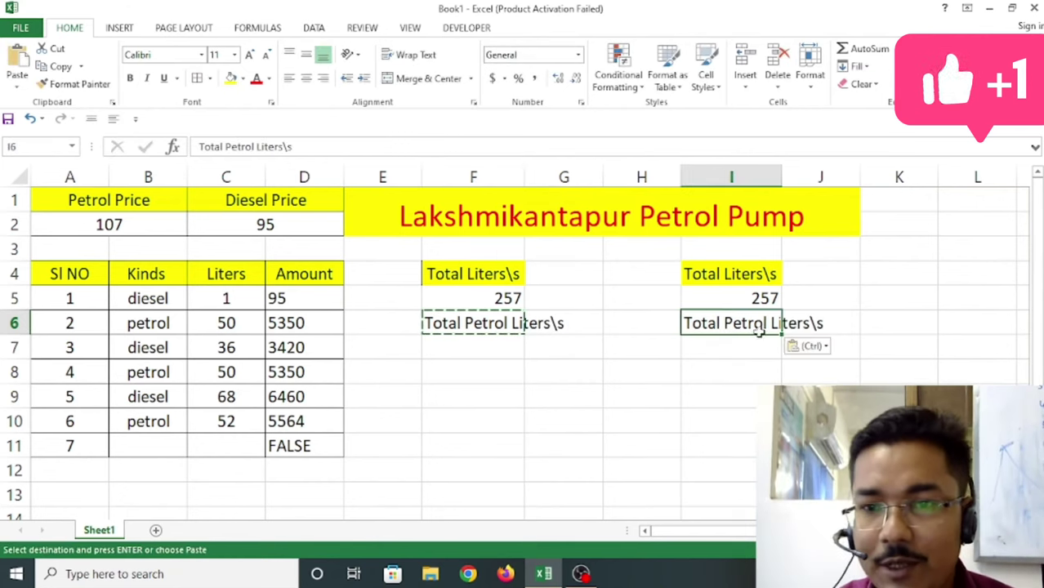
double_click(768, 324)
key("BackSpace")
key("BackSpace")
key("BackSpace")
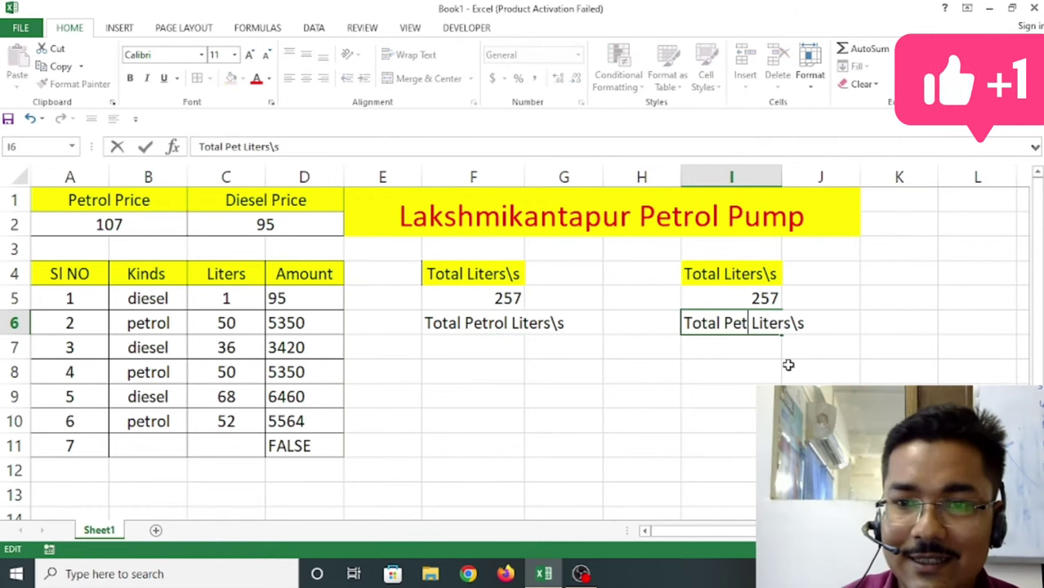
key("BackSpace")
key("BackSpace")
key("BackSpace")
type("Diesel")
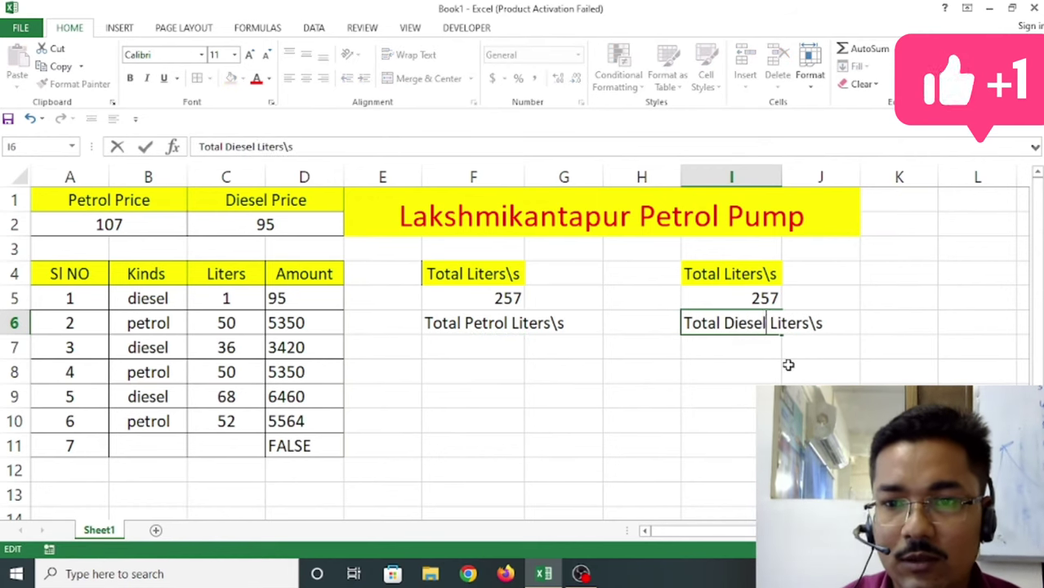
left_click(760, 394)
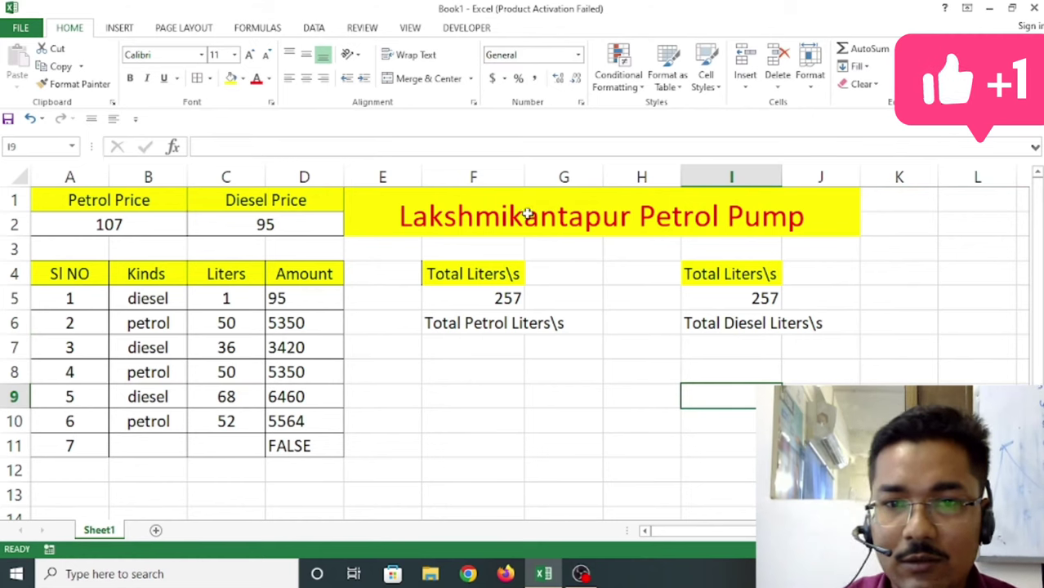
Widen columns F and I and fill the F6 and I6 labels yellow.
left_click_drag(525, 176, 577, 176)
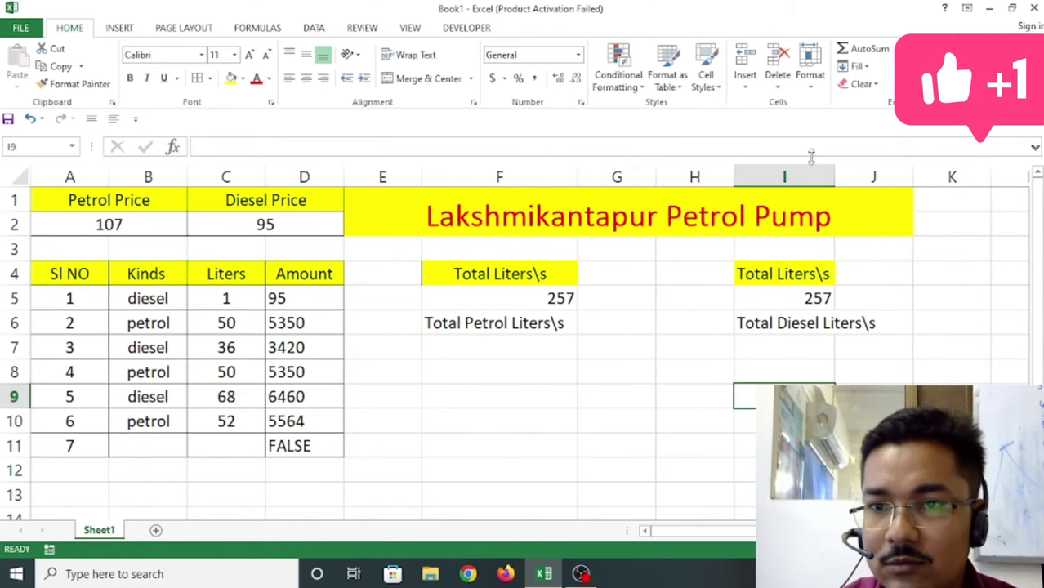
left_click_drag(834, 165, 887, 174)
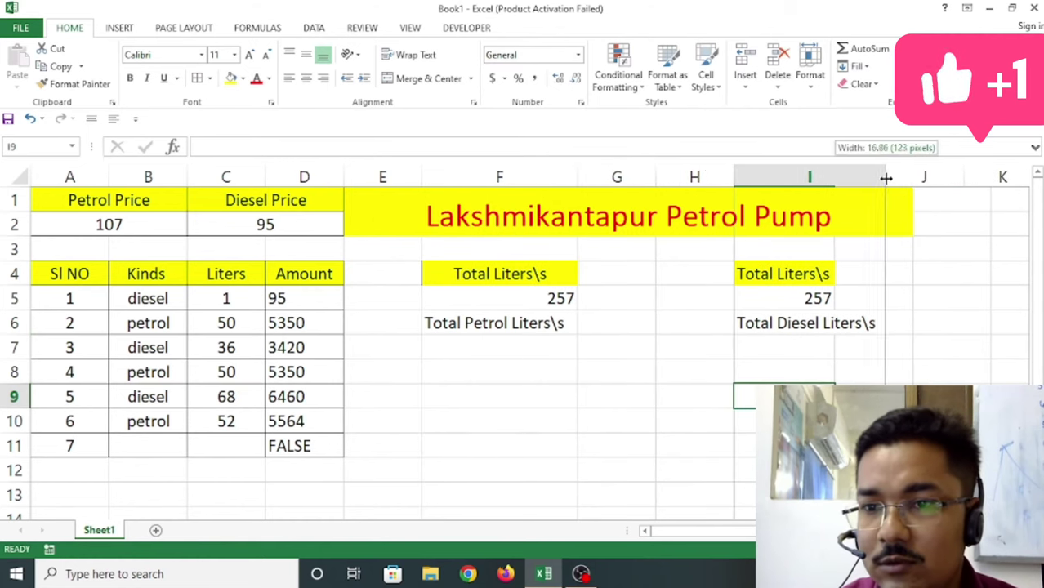
left_click(543, 276)
left_click(526, 326)
left_click(231, 78)
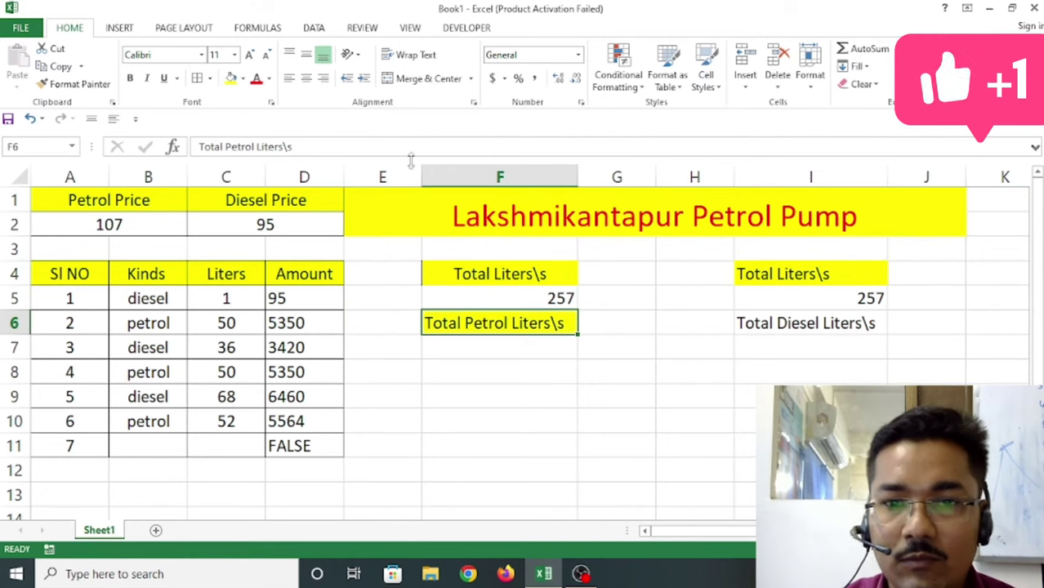
left_click(806, 323)
left_click(235, 80)
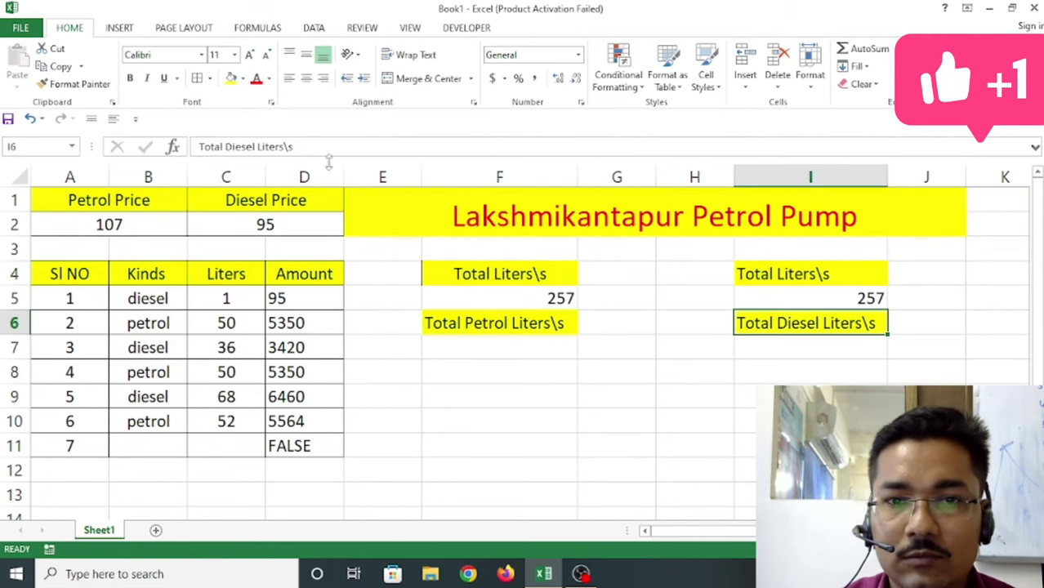
Give the merged title banner a light orange fill.
key("Up")
key("Up")
key("Up")
left_click(241, 79)
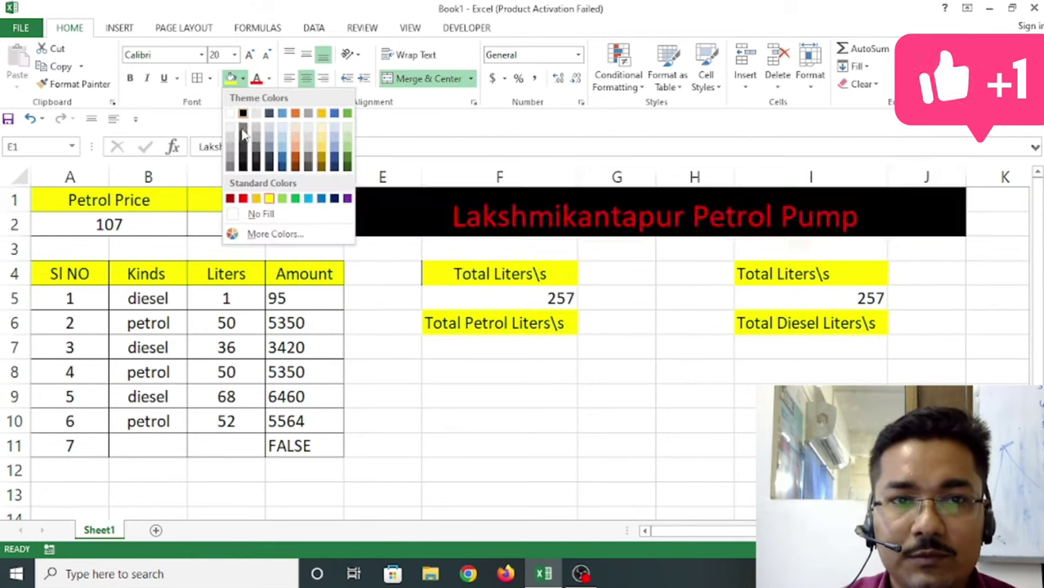
left_click(295, 140)
Enter =SUMIF(B5:B11,"petrol",C5:C11) in F7, totalling 152 petrol litres.
left_click(454, 395)
left_click(493, 343)
type("=")
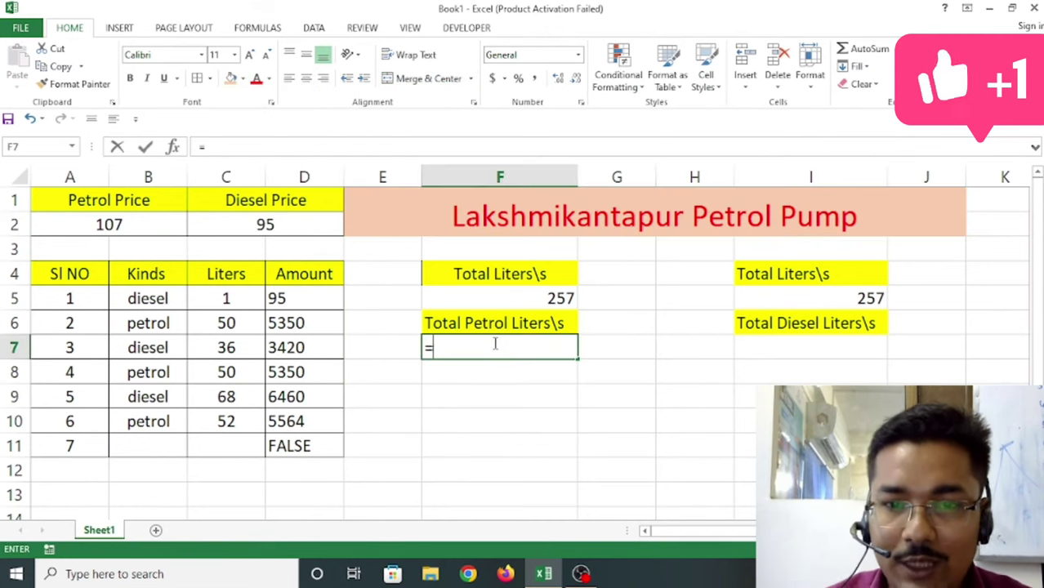
type("s")
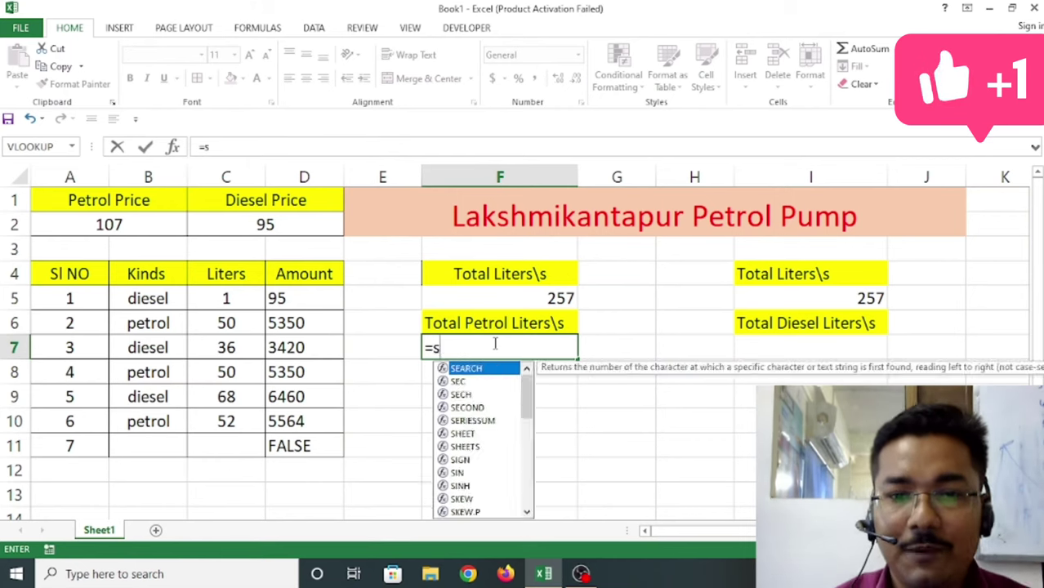
type("umif(")
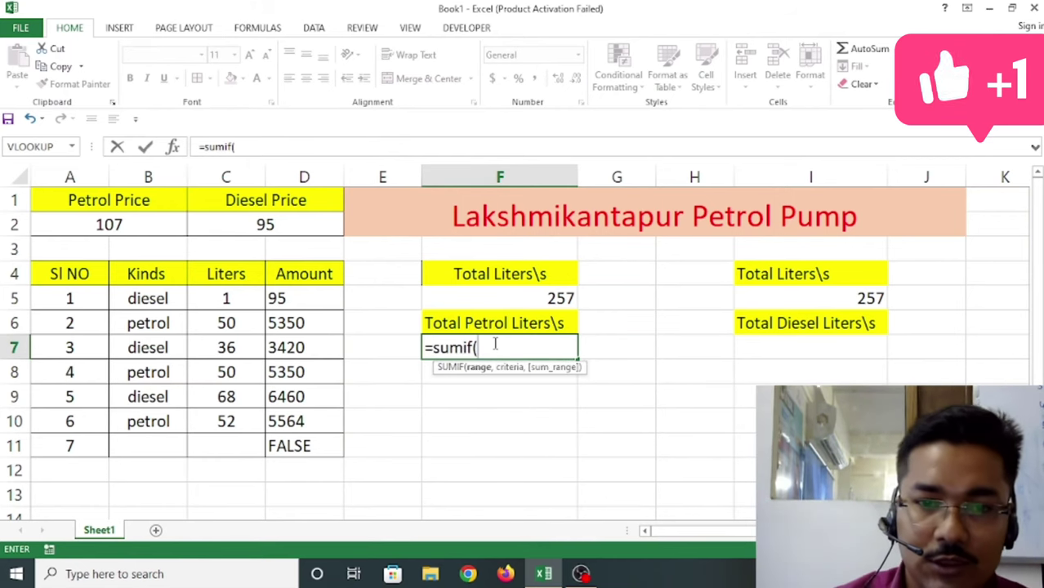
left_click_drag(155, 297, 190, 439)
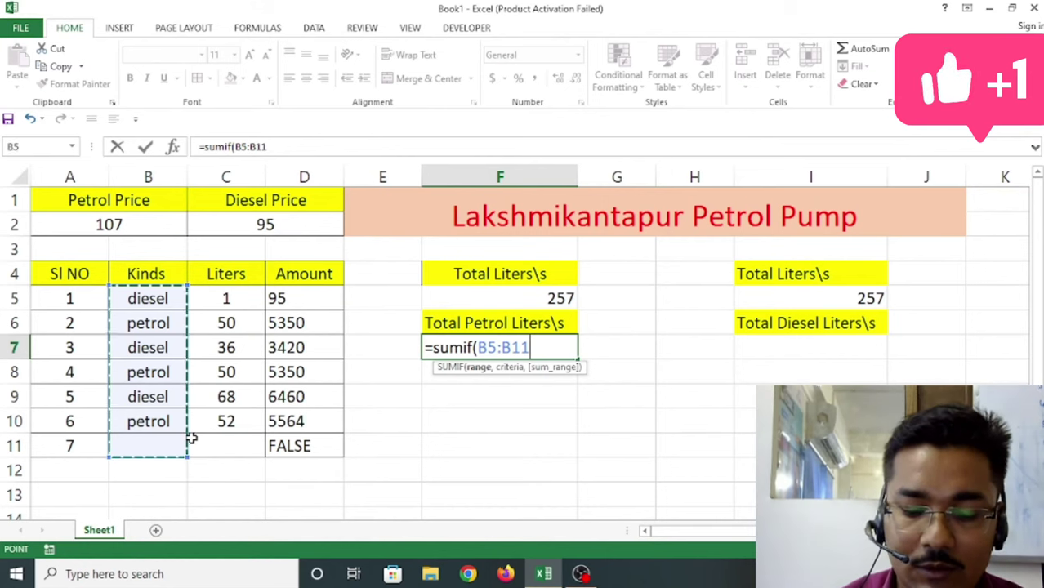
type(",")
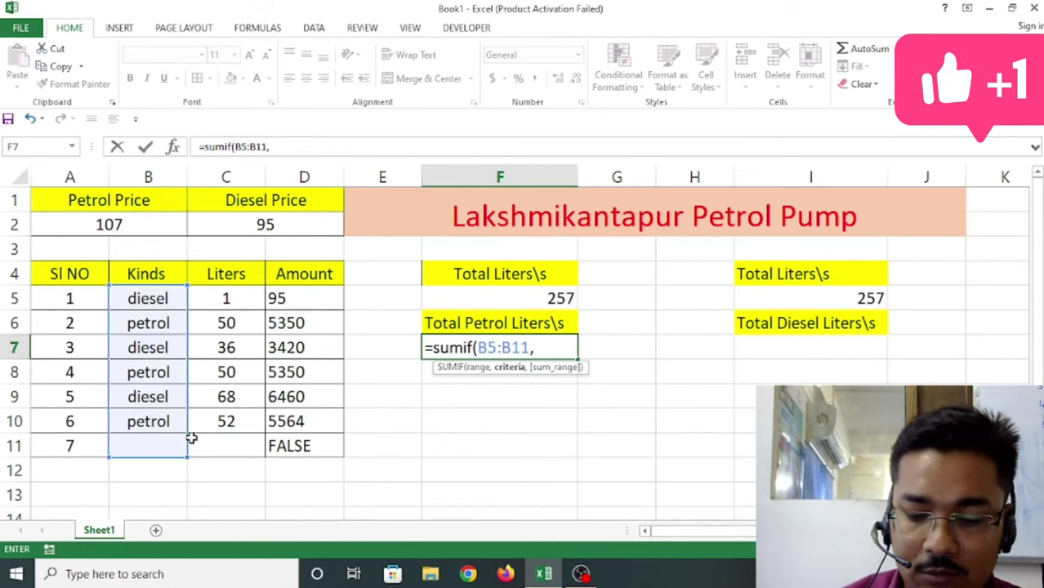
type("\"petrol\",")
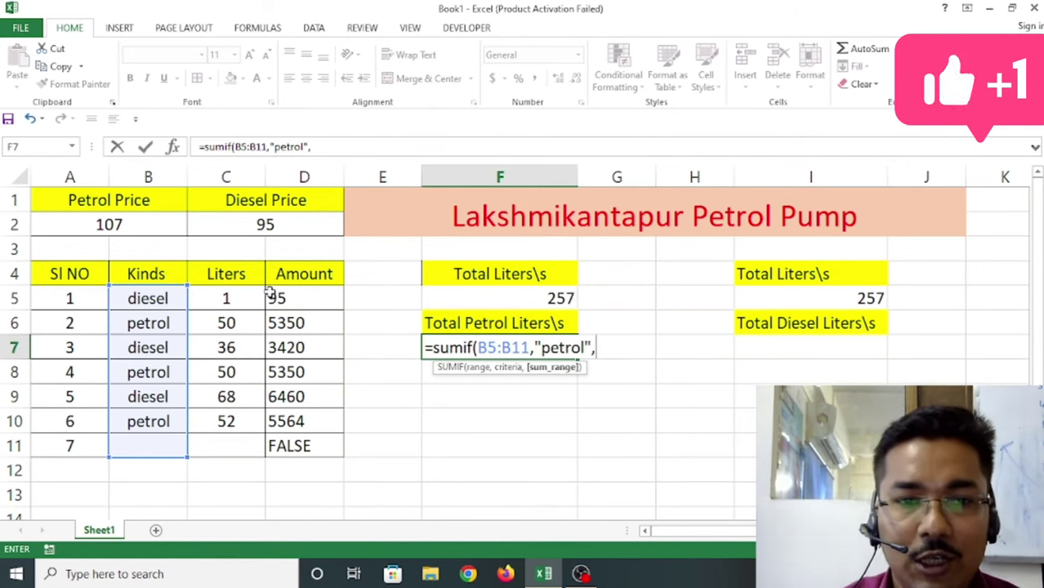
left_click_drag(233, 302, 245, 441)
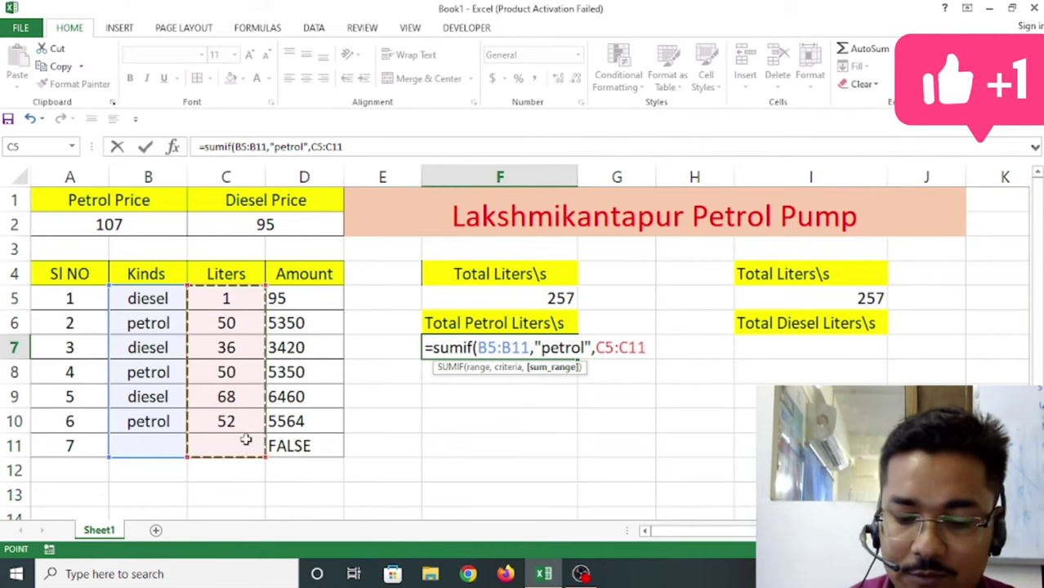
type(")")
key("Return")
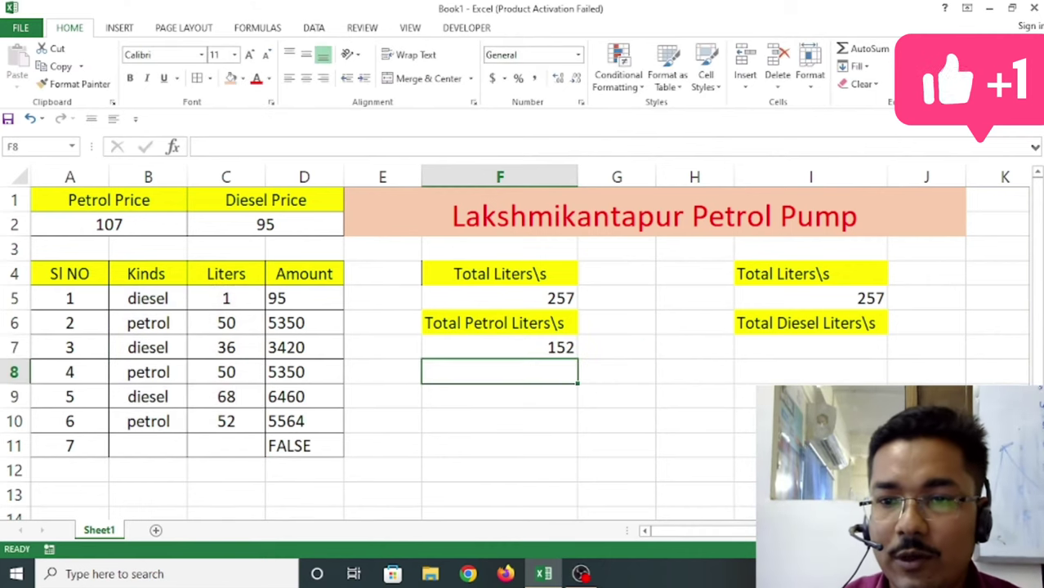
left_click(798, 343)
Enter =SUMIF(B5:B11,"Diesel",C5:C11) in I7, returning 105 diesel litres.
type("=su")
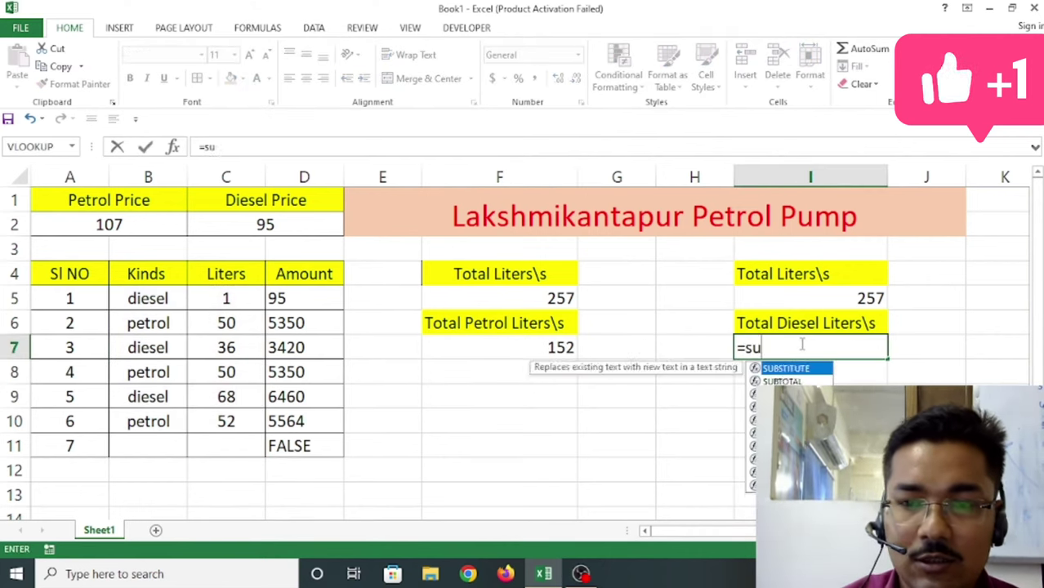
type("mif(")
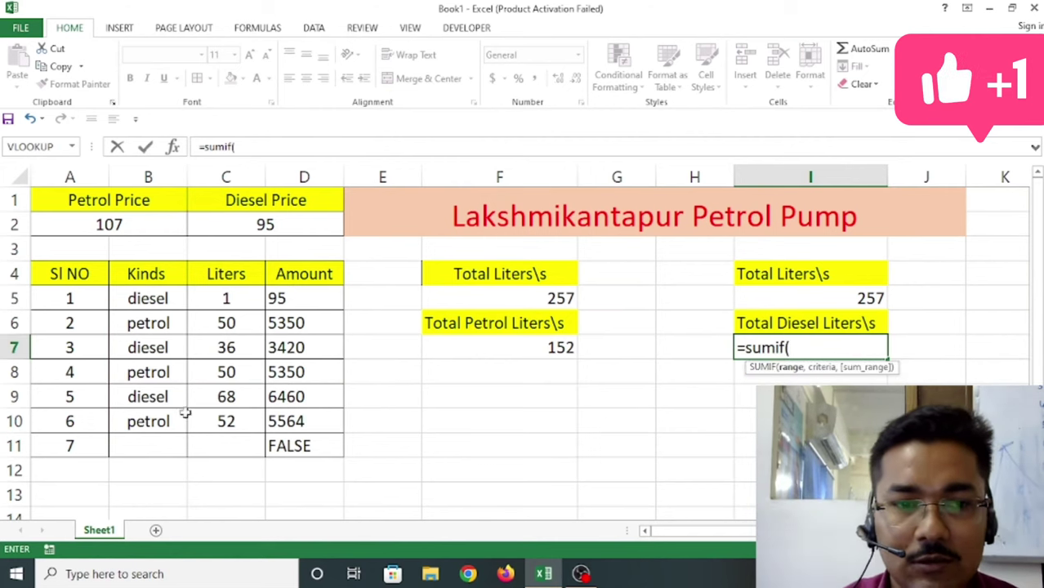
left_click_drag(147, 298, 159, 441)
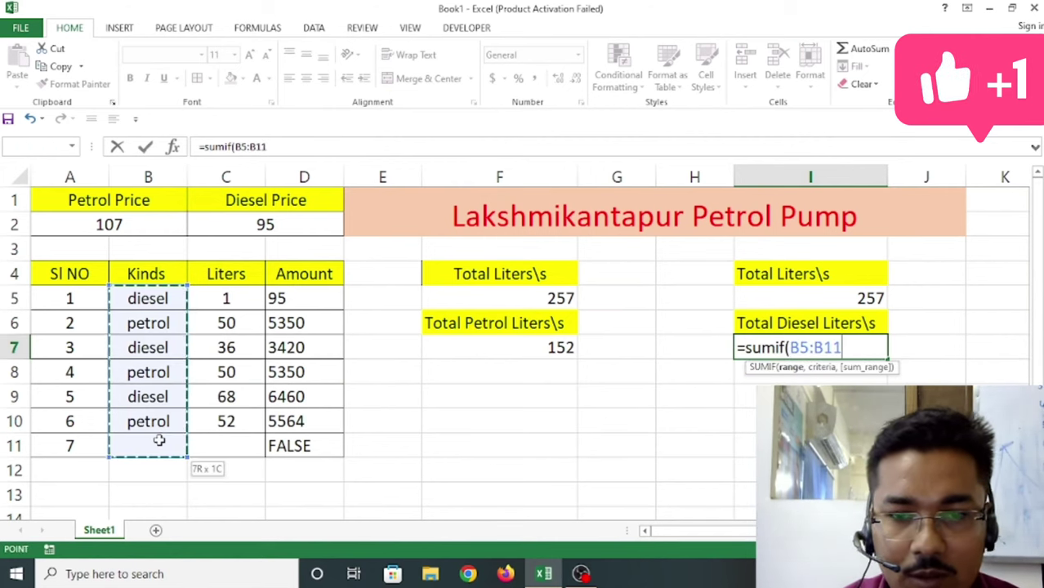
type(",")
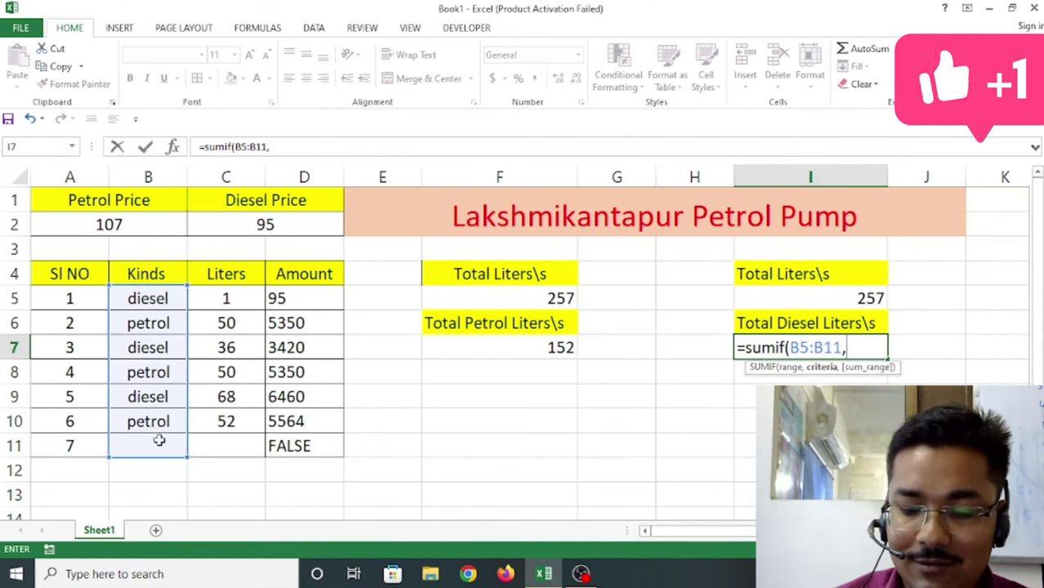
type("\"Dies")
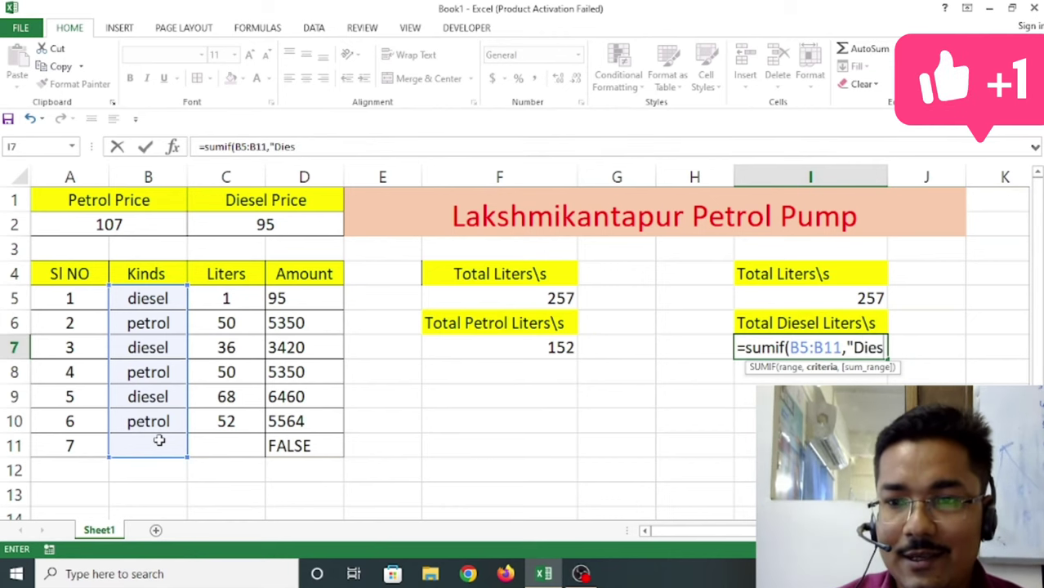
type("el\",")
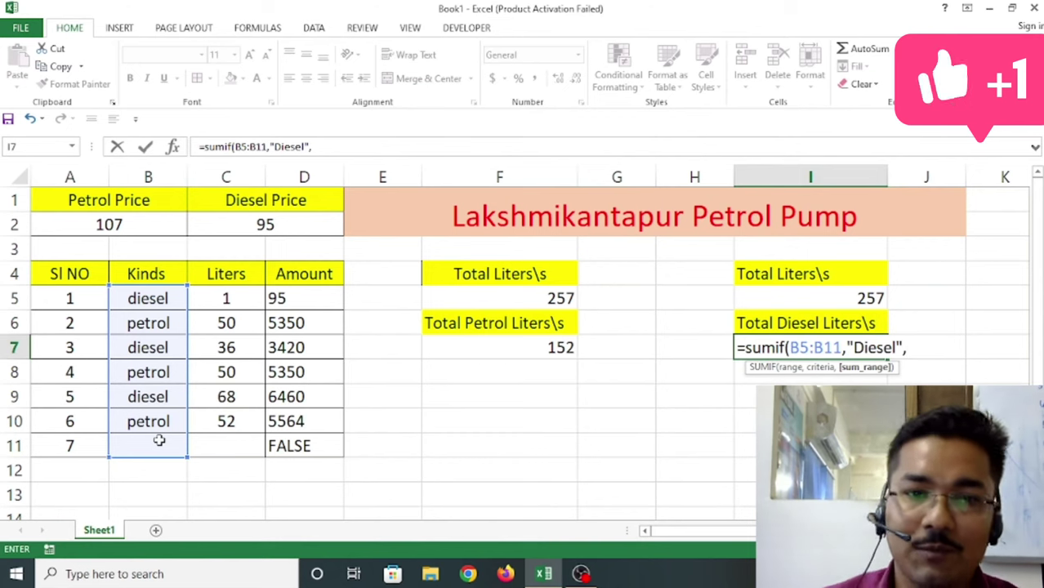
left_click_drag(243, 302, 241, 443)
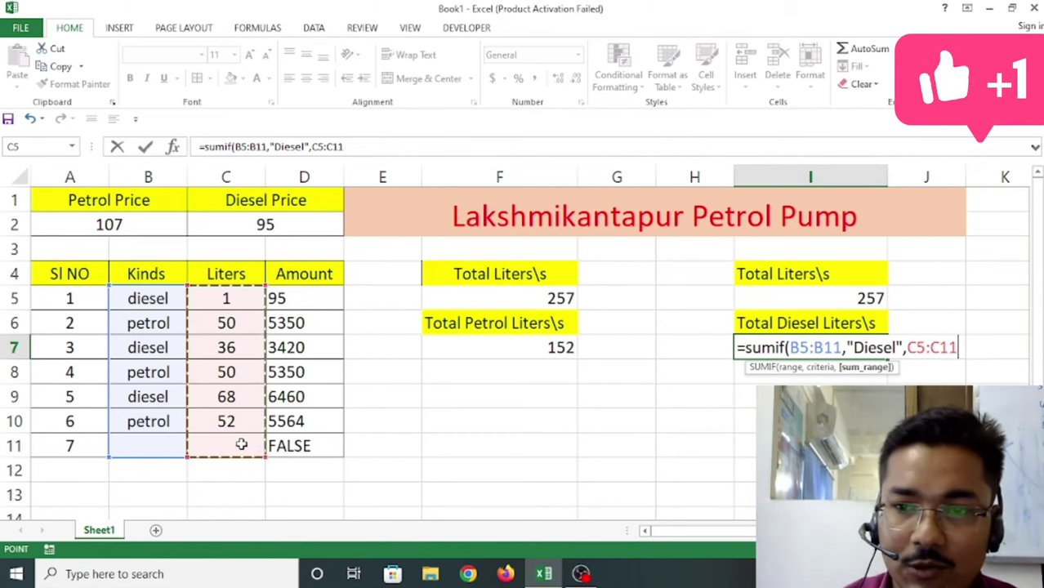
type(")")
key("Return")
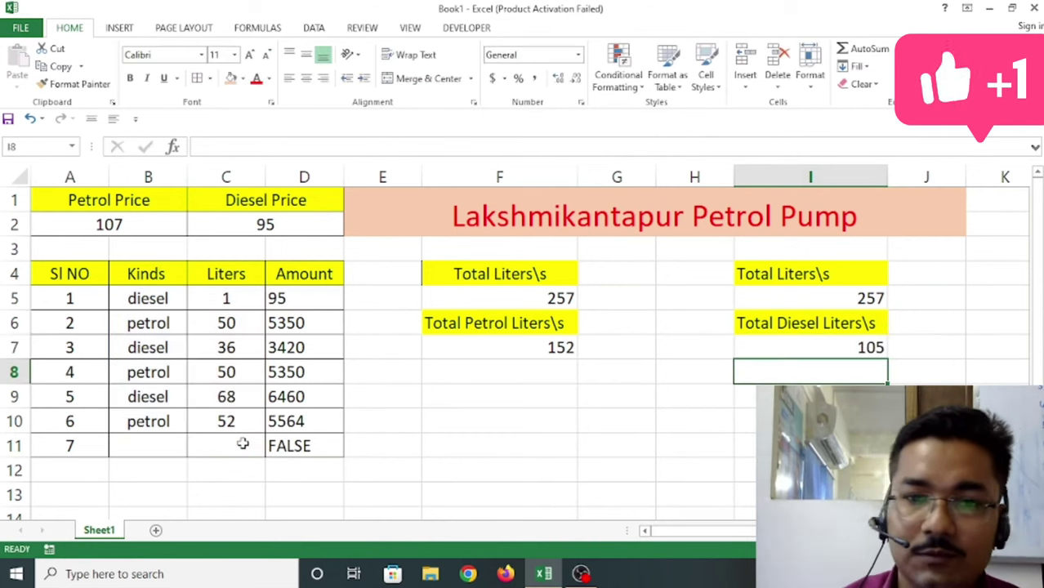
Type the label 'Total Petrol Amount' in F8.
left_click(490, 369)
type("Total ")
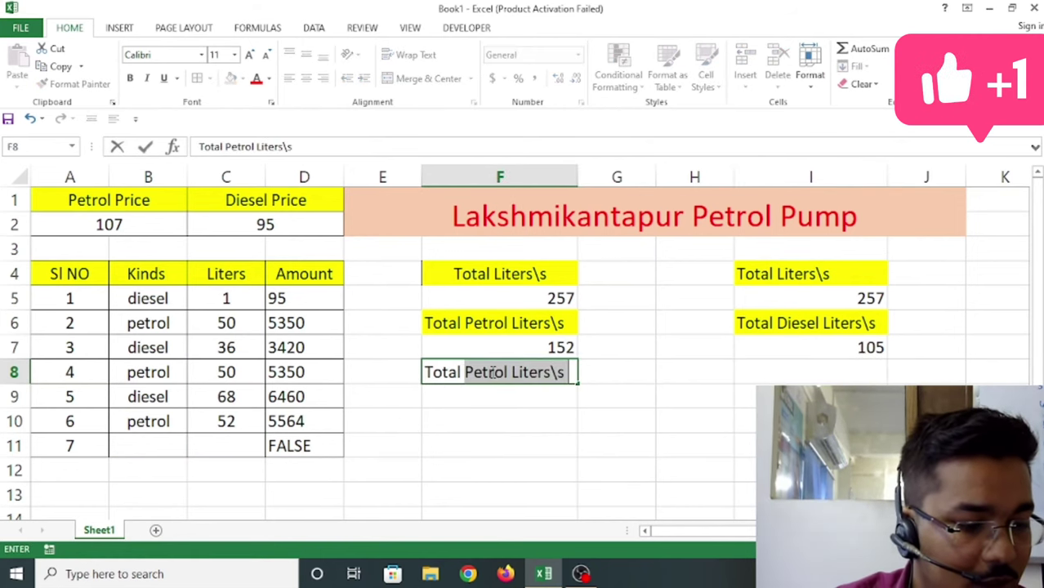
type("p")
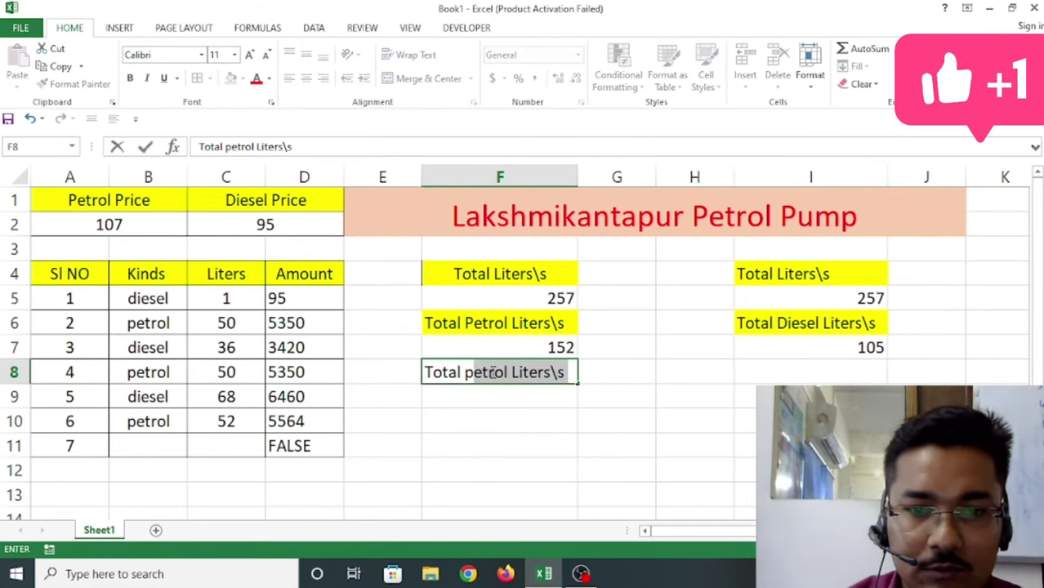
key("Tab")
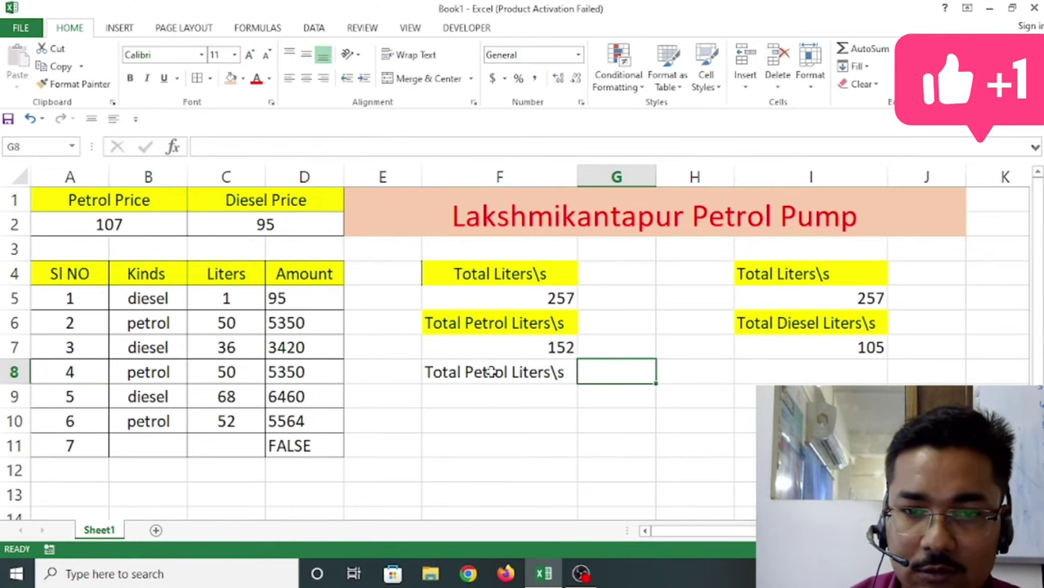
left_click(491, 372)
key("F2")
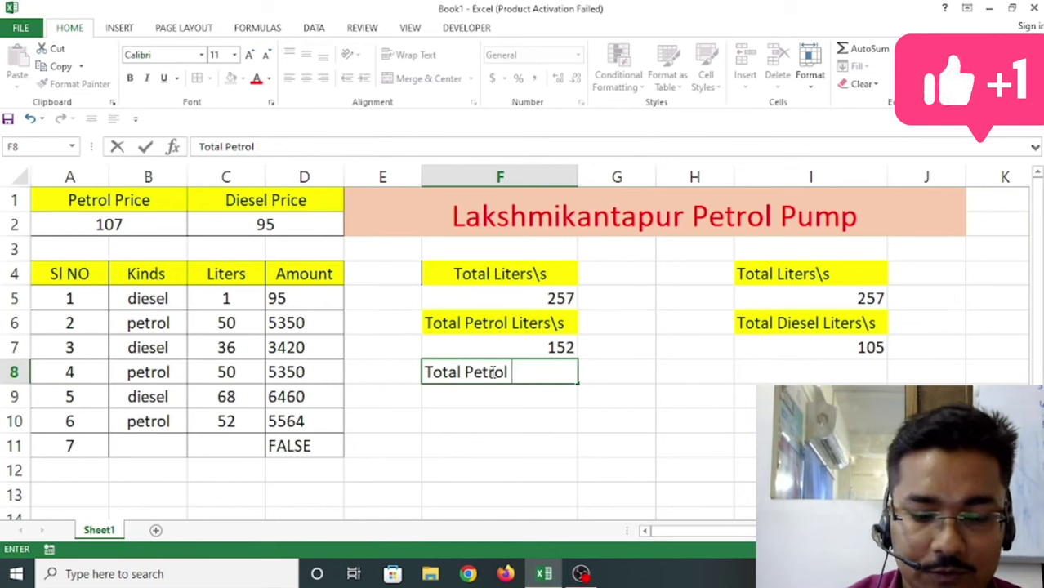
type("Amount")
key("Return")
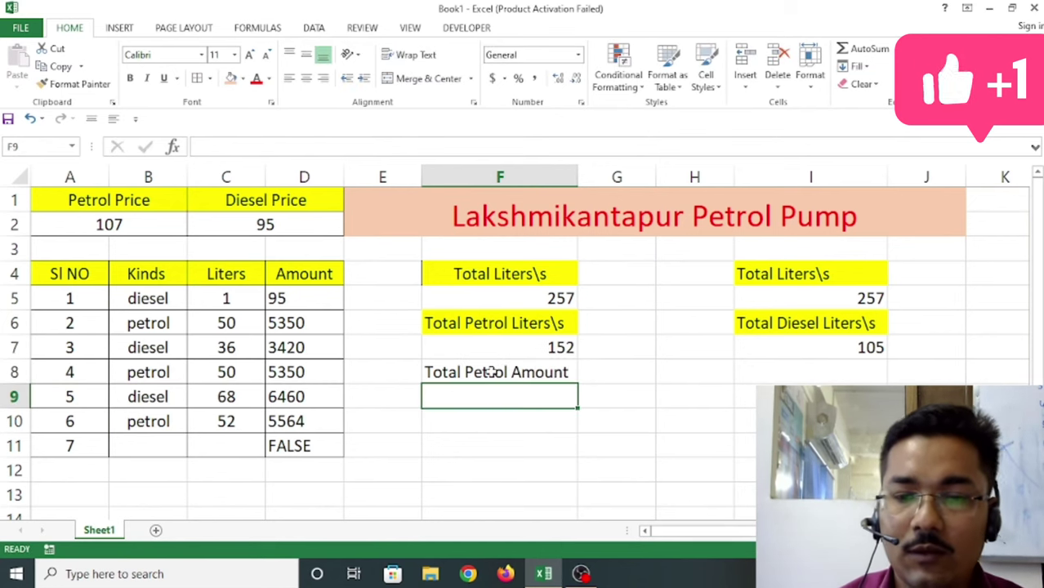
Copy the label into I8 and change it to 'Total Diesel Amount'.
left_click(492, 372)
key("ctrl+c")
left_click(780, 372)
key("ctrl+v")
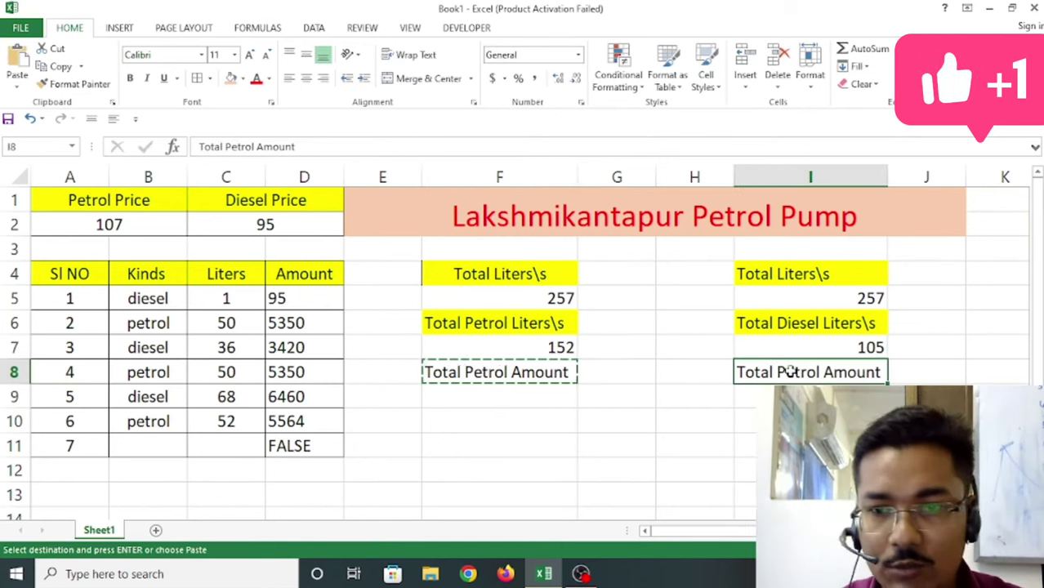
key("Escape")
double_click(824, 372)
key("BackSpace")
key("BackSpace")
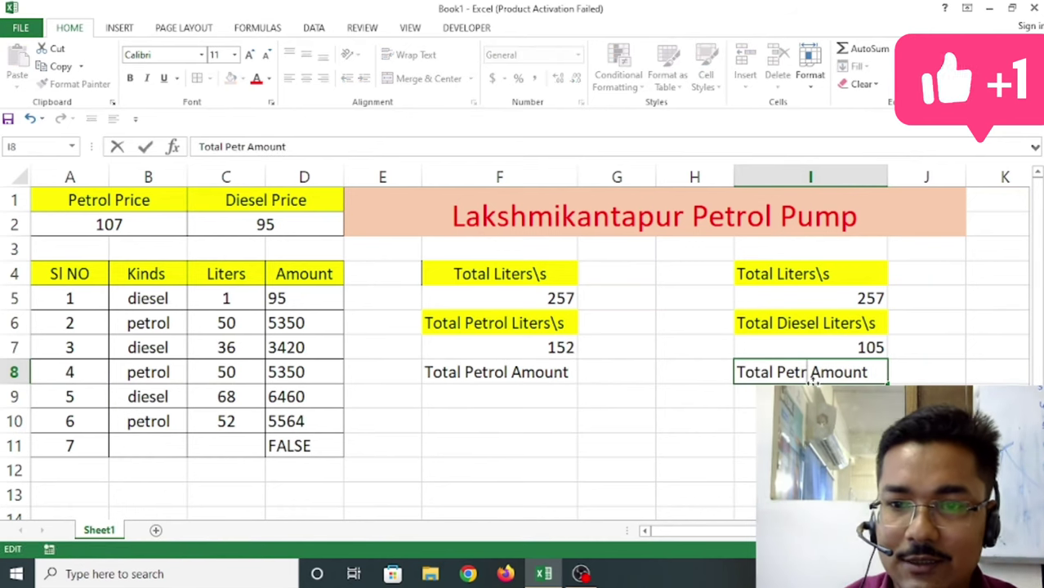
key("BackSpace")
key("BackSpace")
key("BackSpace")
type("Di")
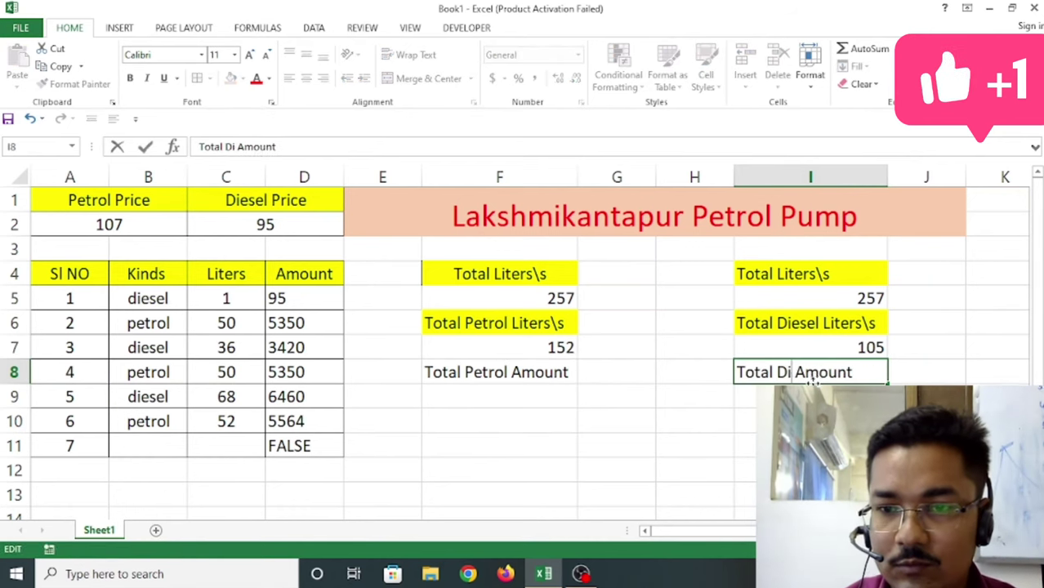
type("esel")
left_click(516, 371)
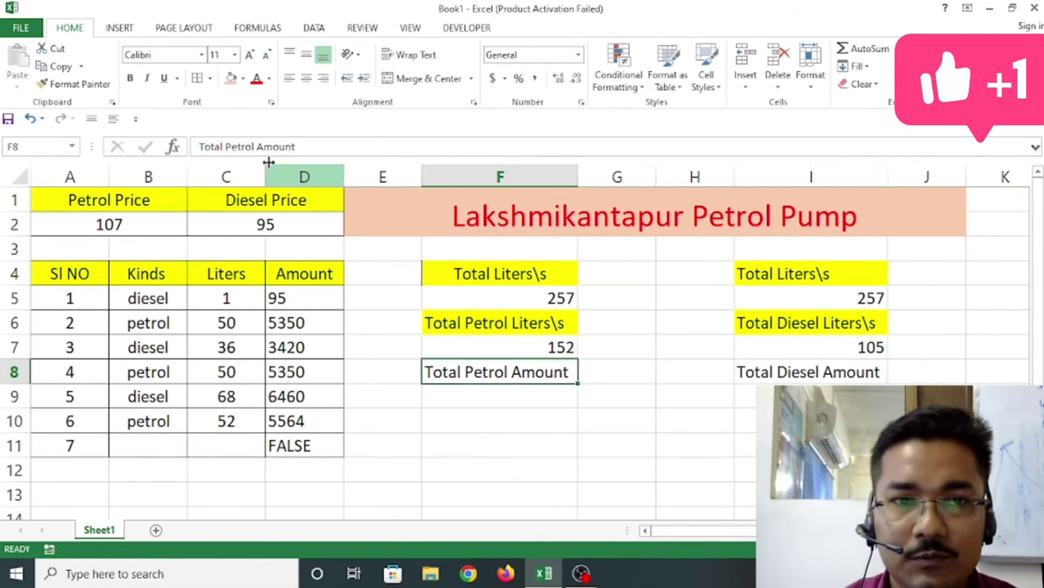
Fill both the F8 and I8 amount labels yellow.
left_click(243, 84)
left_click(267, 196)
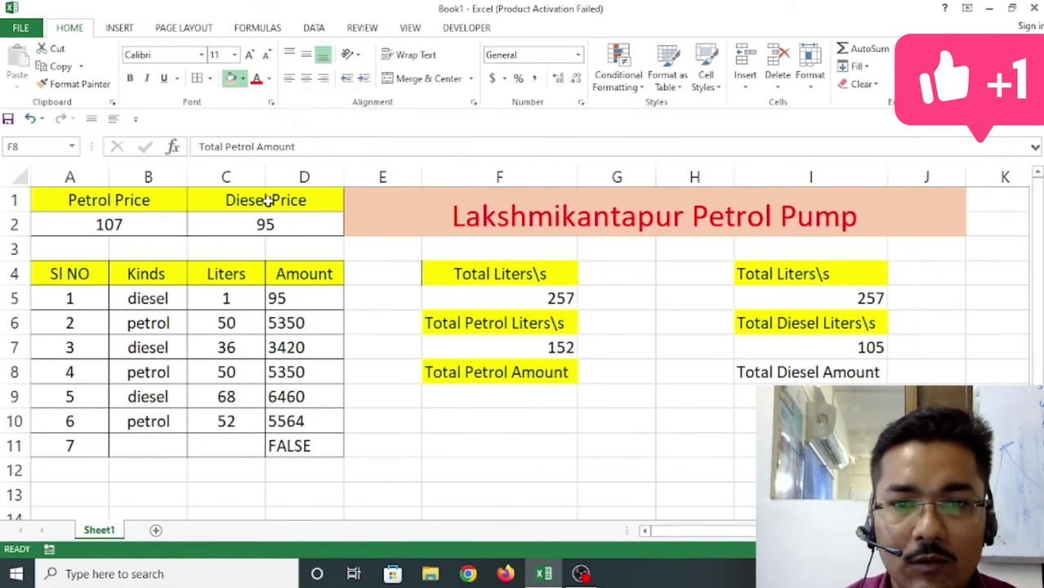
left_click(801, 373)
left_click(232, 78)
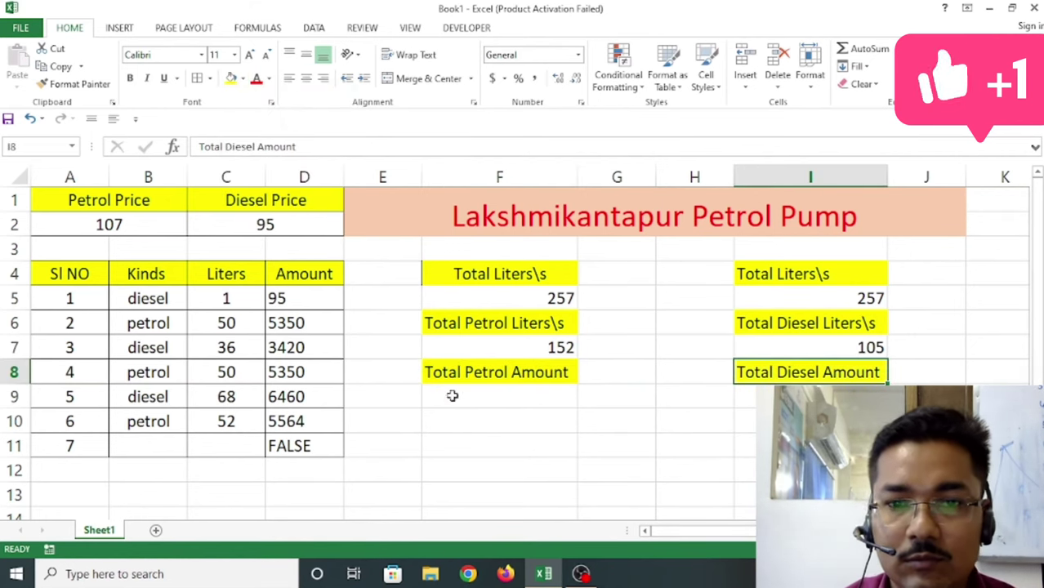
left_click(528, 400)
Enter =SUMIF(B5:B11,"Petrol",D5:D11) in F9, returning 16264.
type("=")
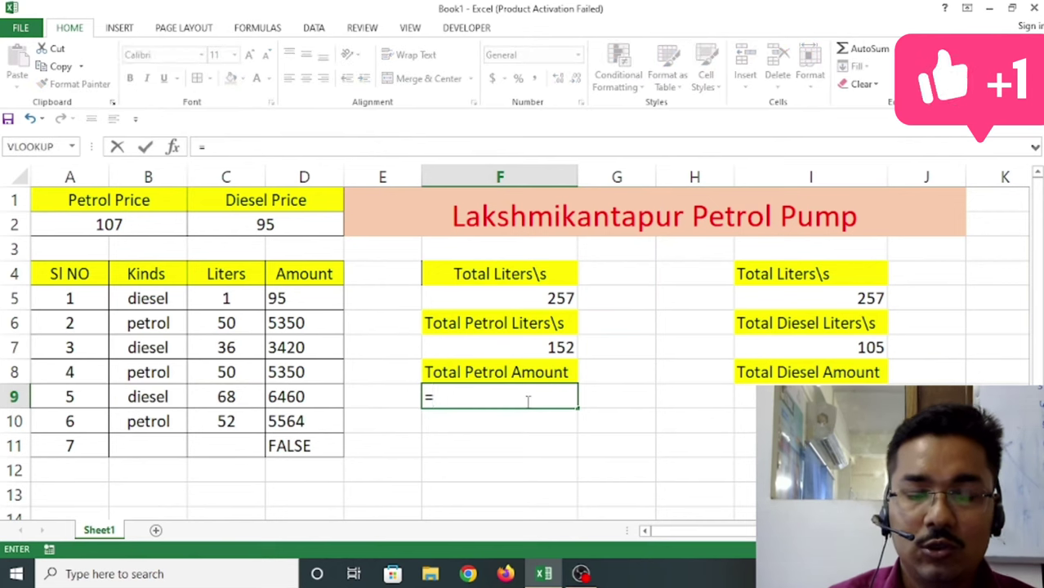
type("sumif(")
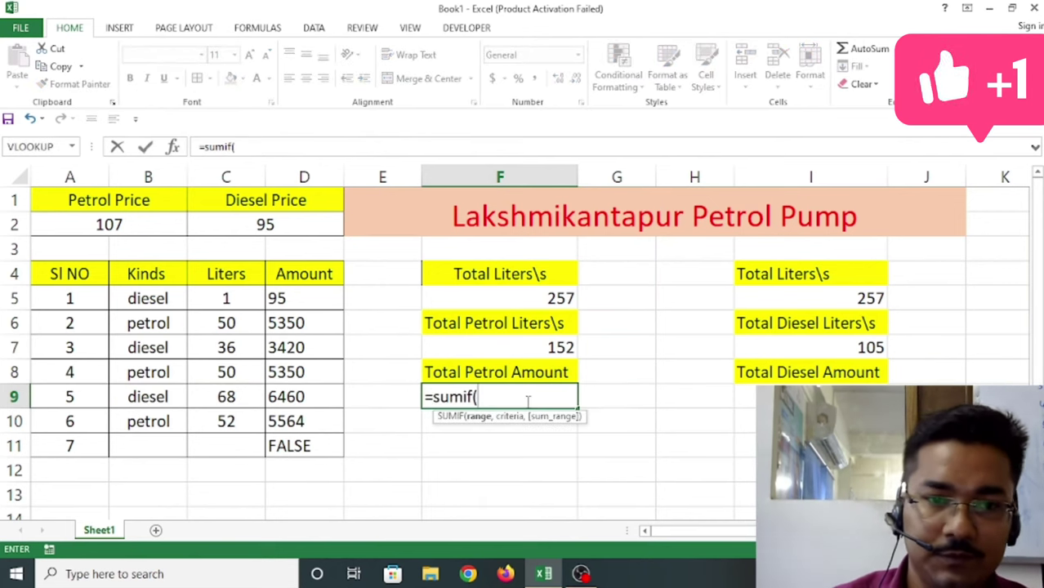
left_click_drag(147, 298, 176, 451)
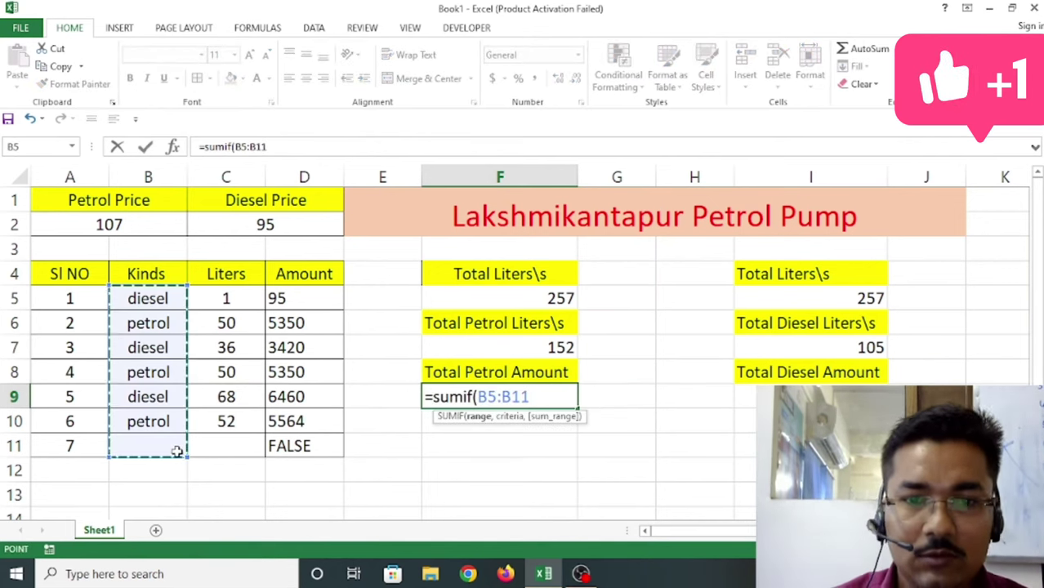
type(",\"P")
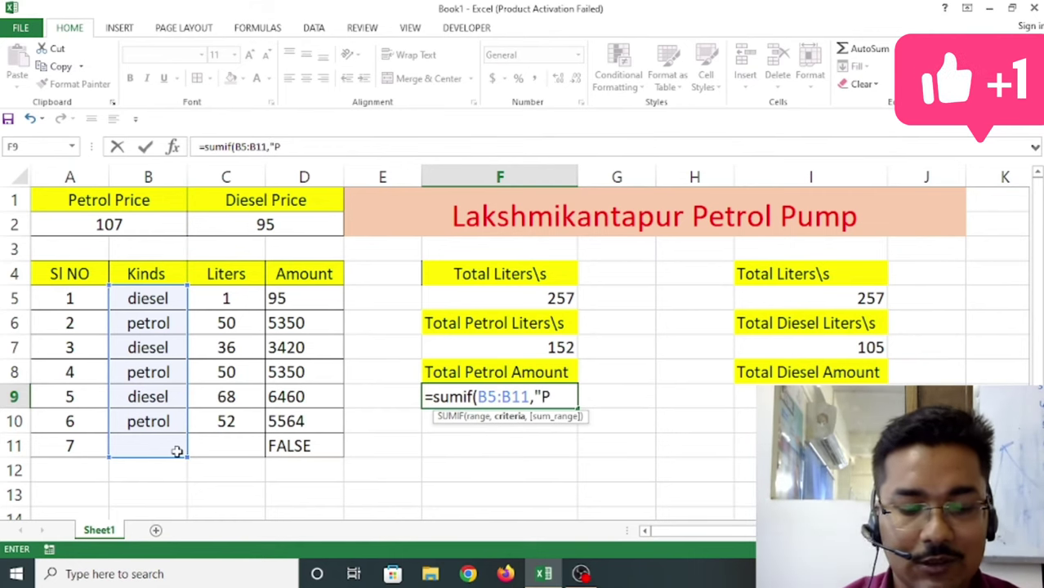
type("Etr")
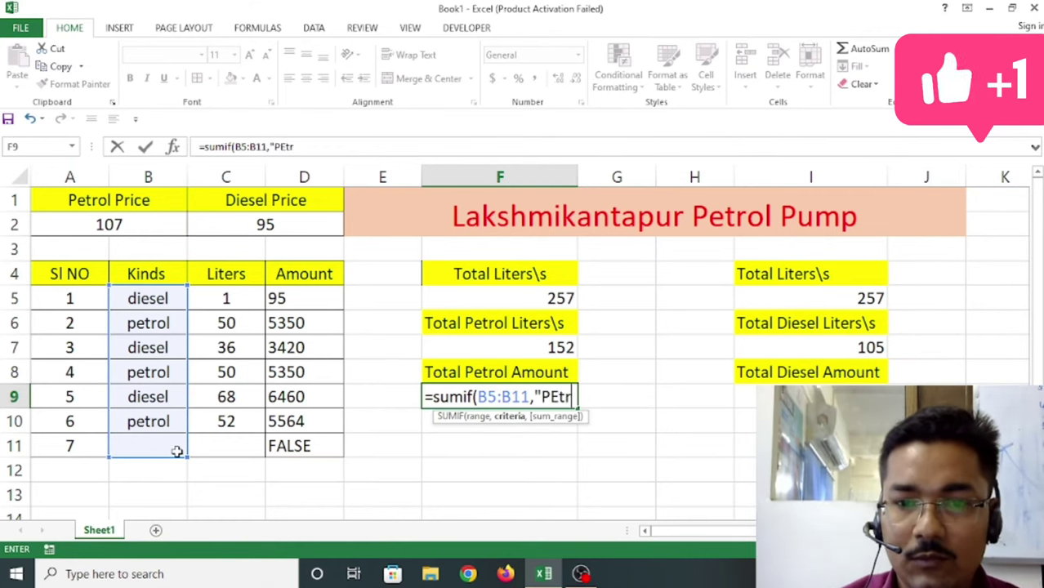
type("rol\",")
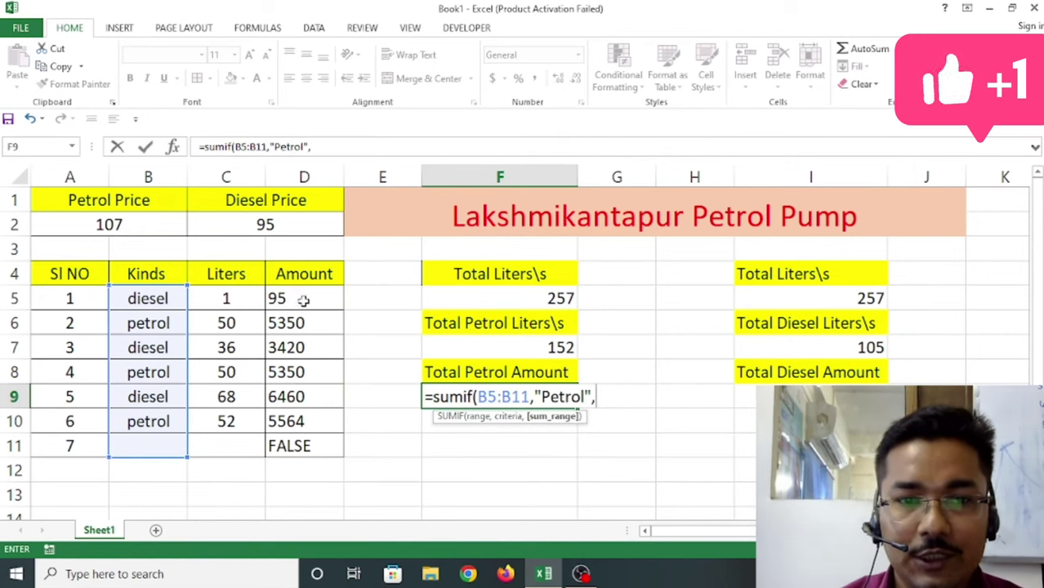
left_click_drag(298, 301, 304, 454)
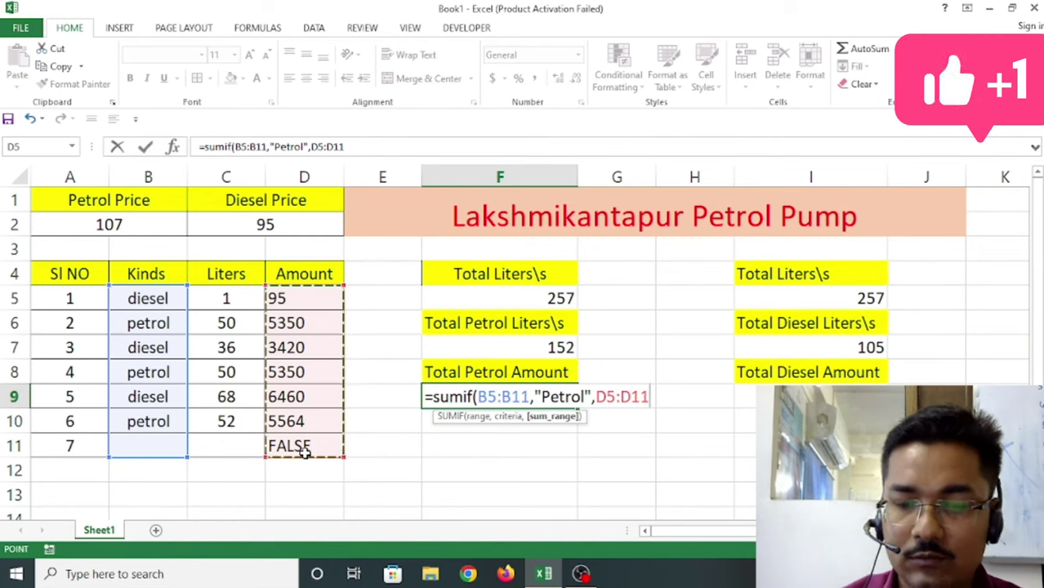
type(")")
key("Return")
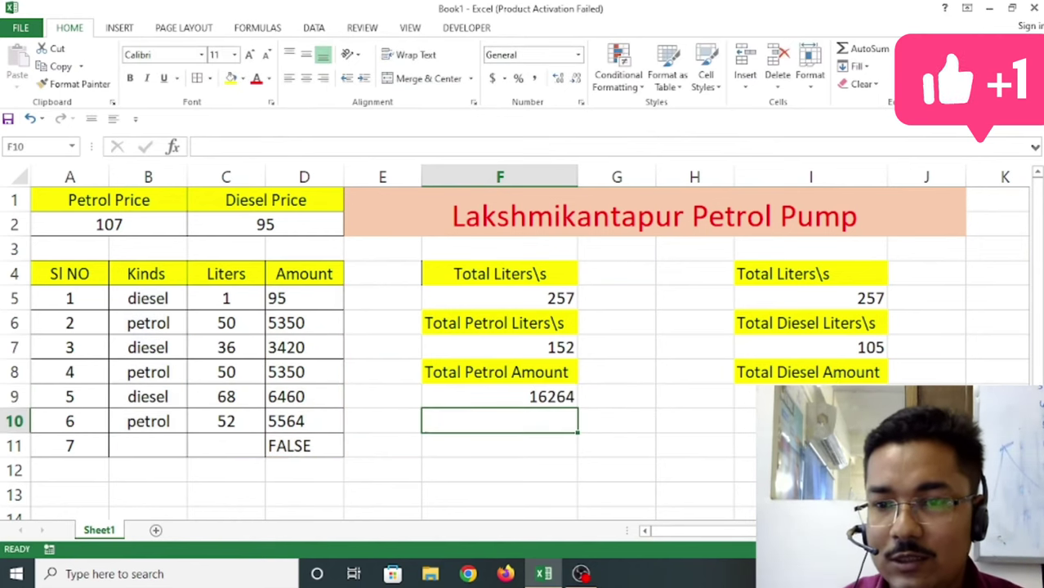
left_click(808, 397)
Enter =SUMIF(B5:B11,"diesel",D5:D11) in I9 to total the diesel amounts.
type("=")
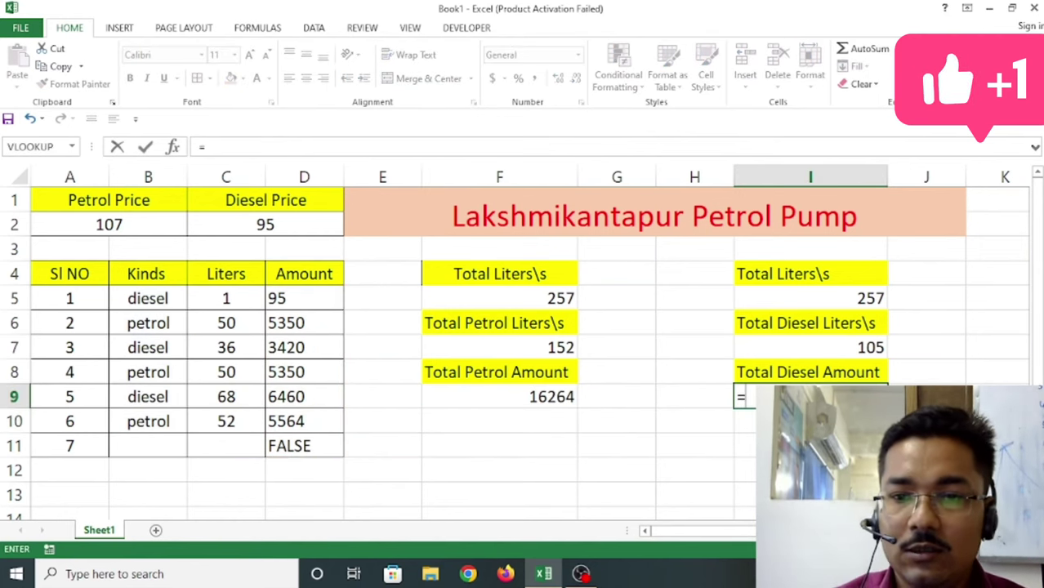
type("sumif(")
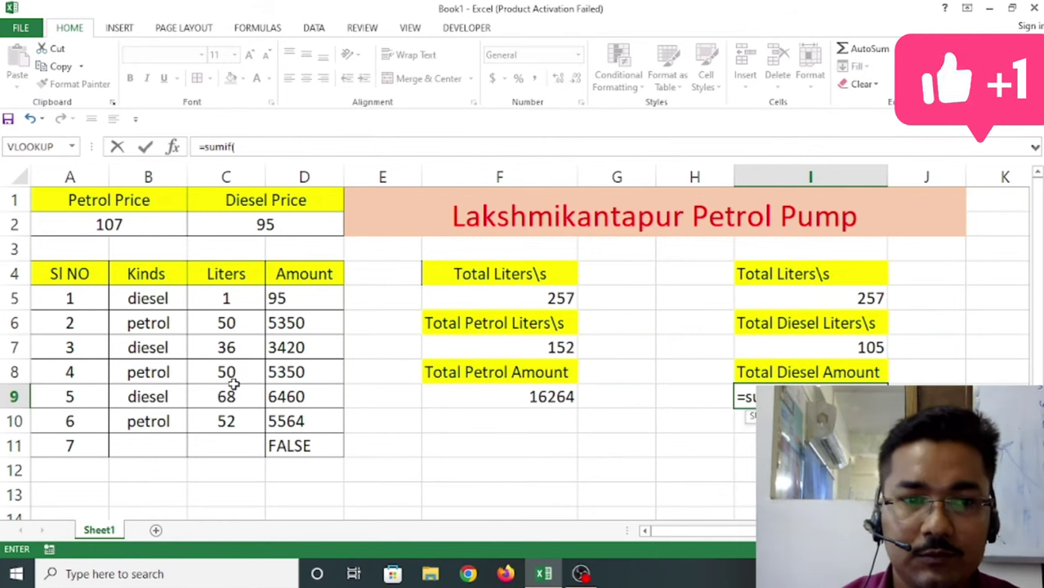
left_click_drag(167, 298, 175, 439)
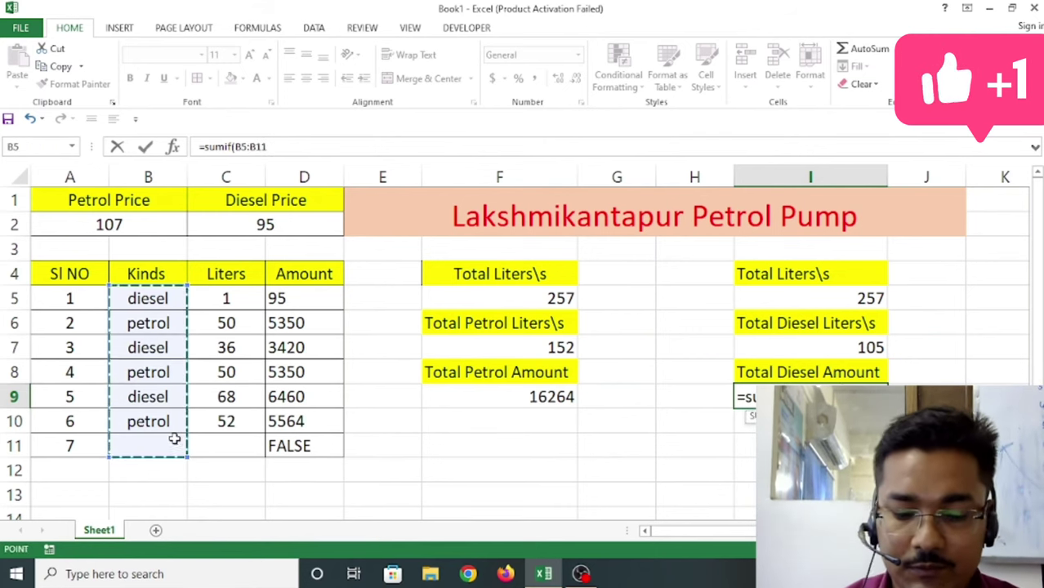
type(",\"die")
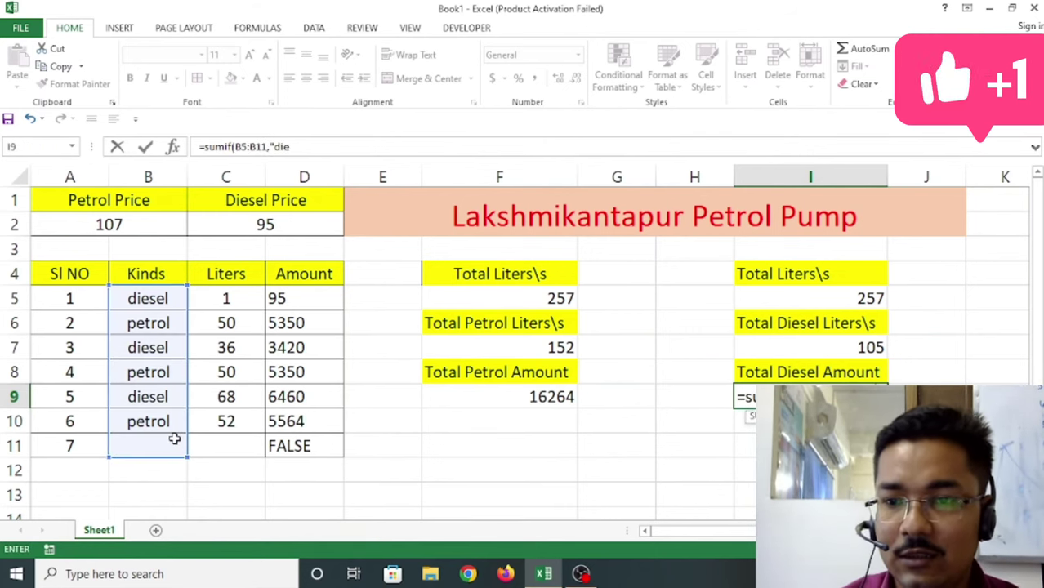
type("sel\",")
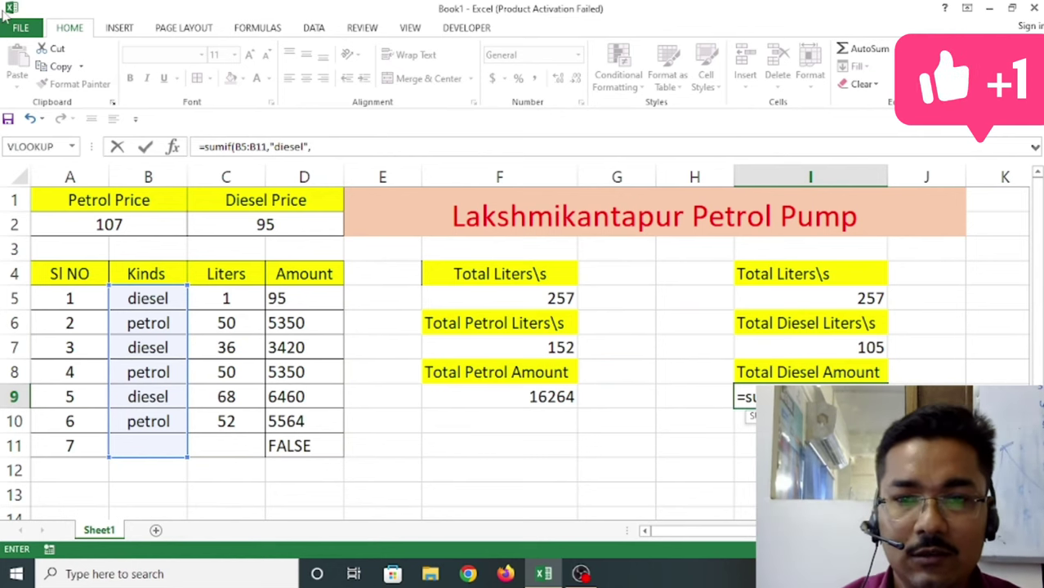
left_click_drag(295, 298, 303, 445)
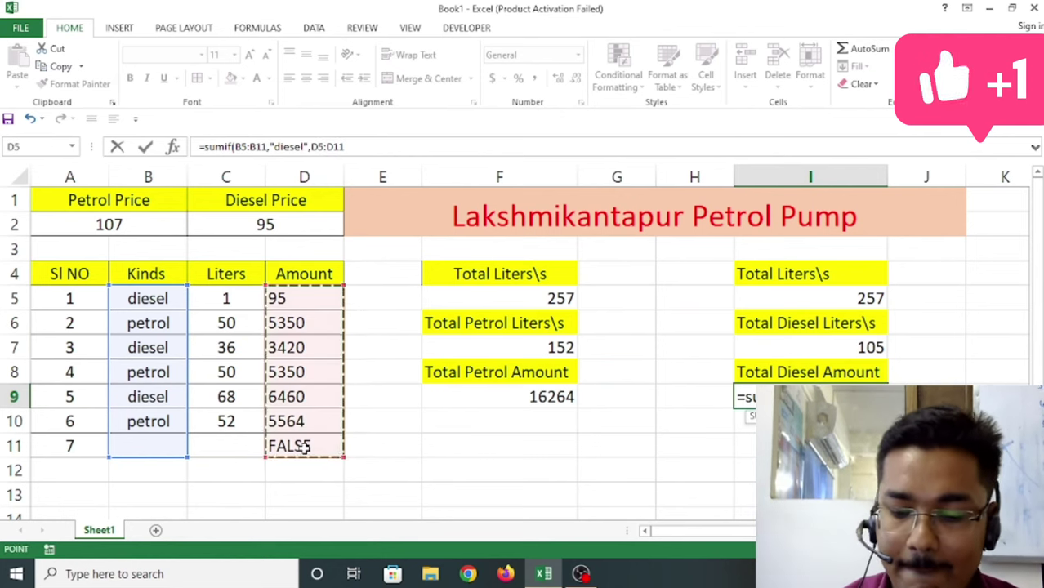
key("Return")
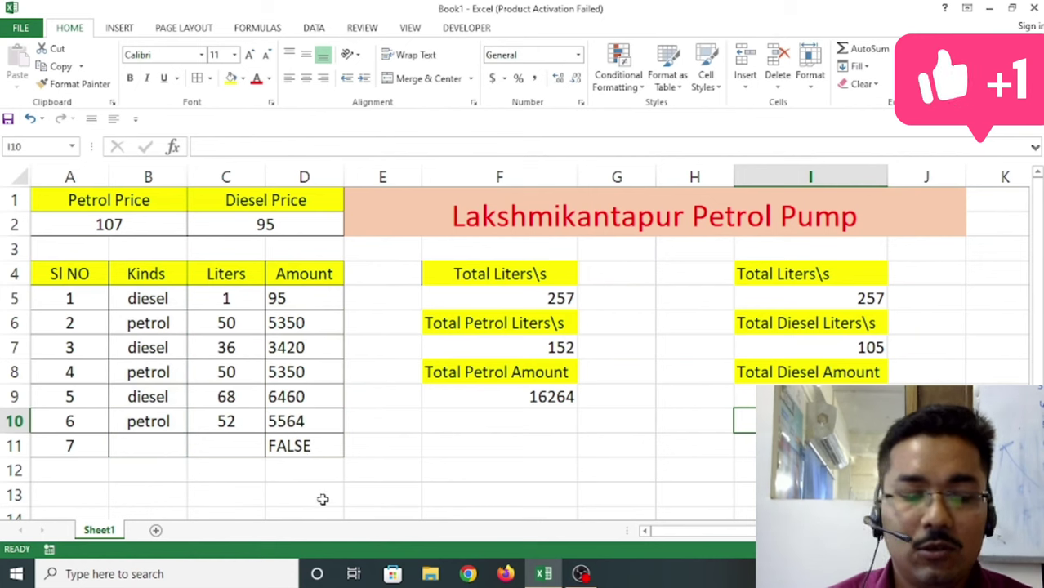
Type the labels 'Petrol Profit' in F10 and 'Diesel Profit' in I10.
left_click(501, 425)
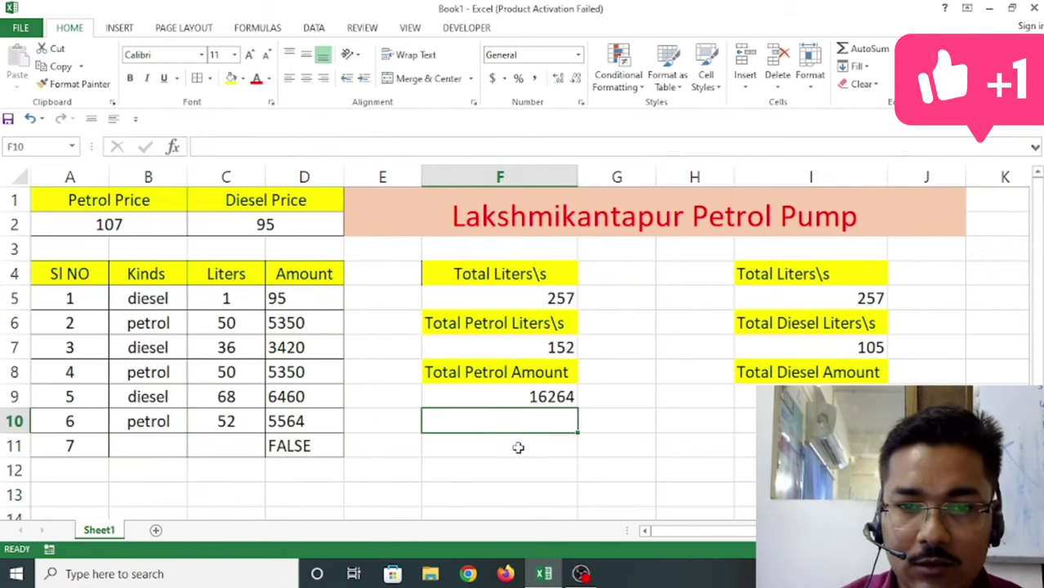
type("Total")
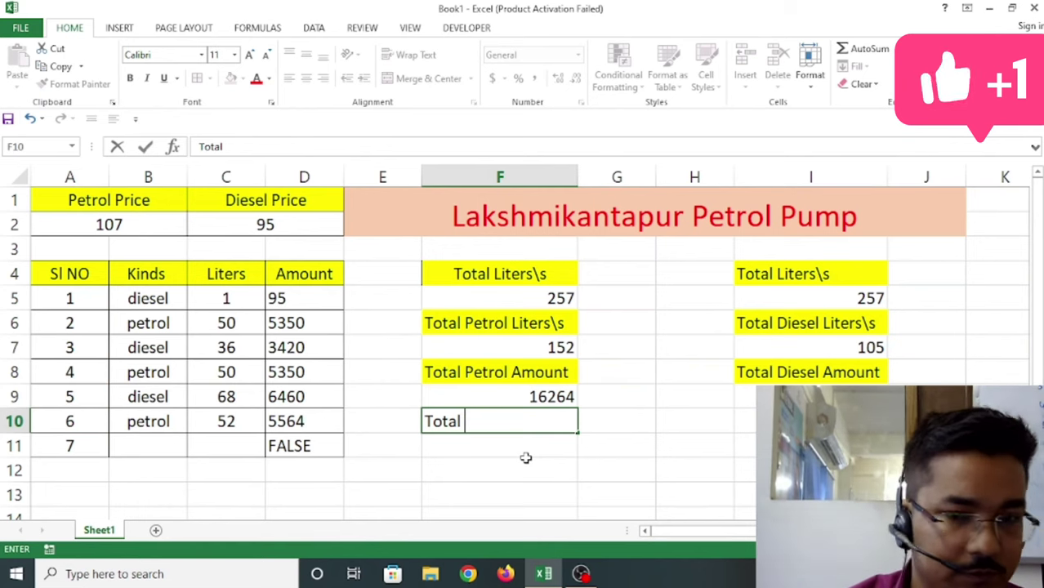
key("BackSpace")
key("BackSpace")
type("Pet")
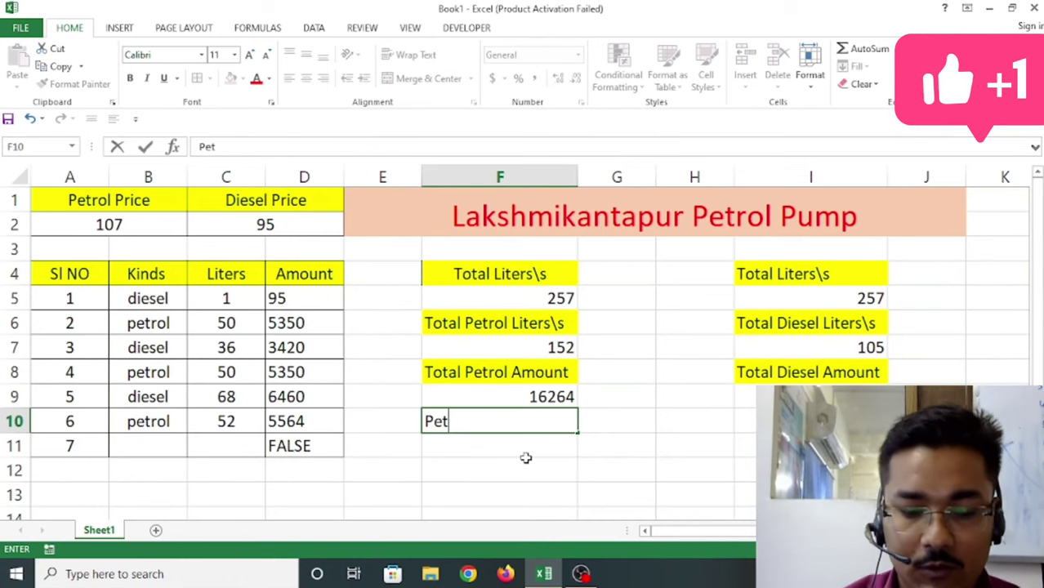
type("rol")
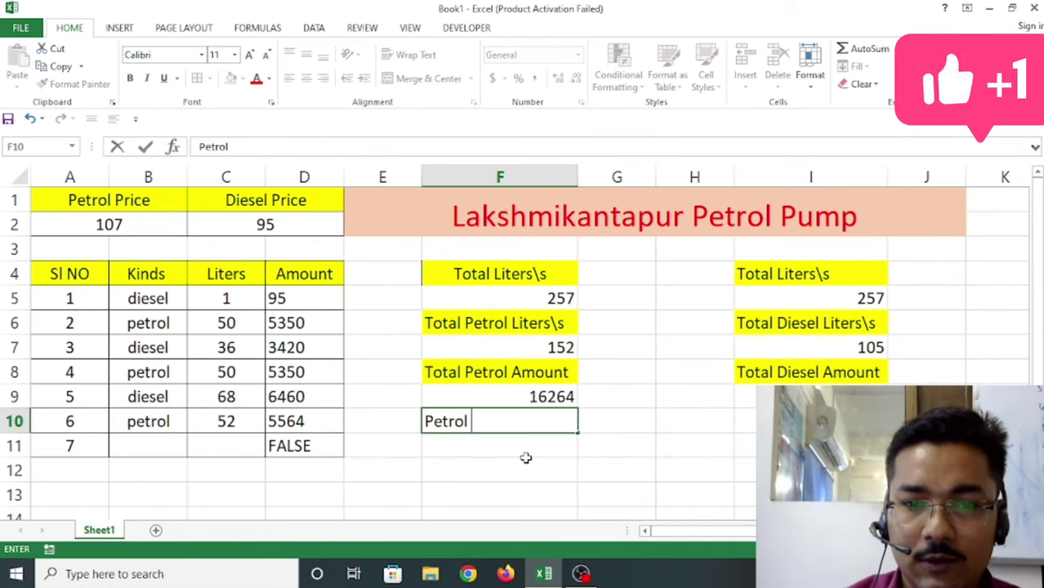
type(" Profi")
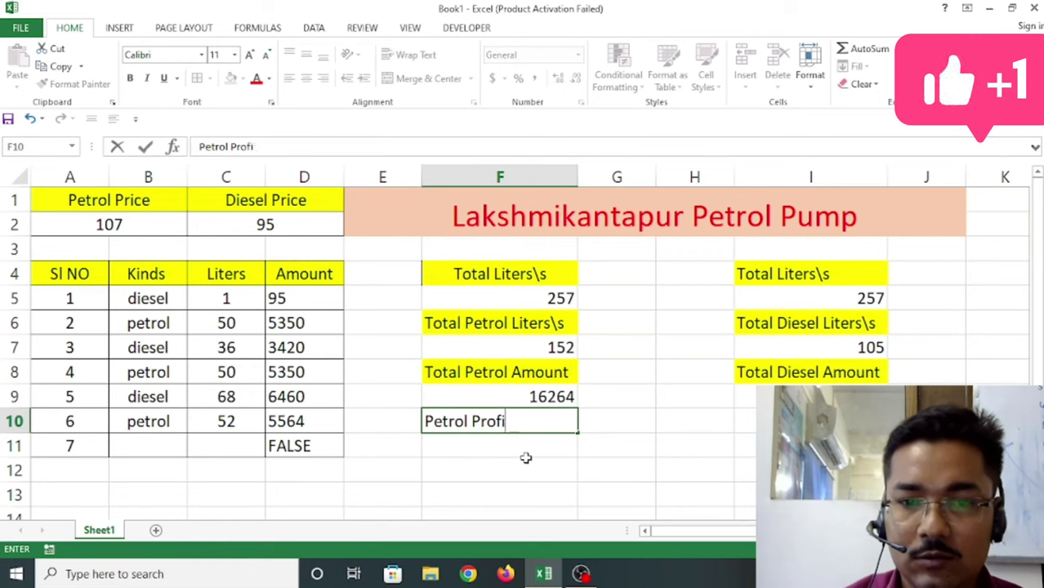
type("t")
key("Tab")
key("Tab")
key("Tab")
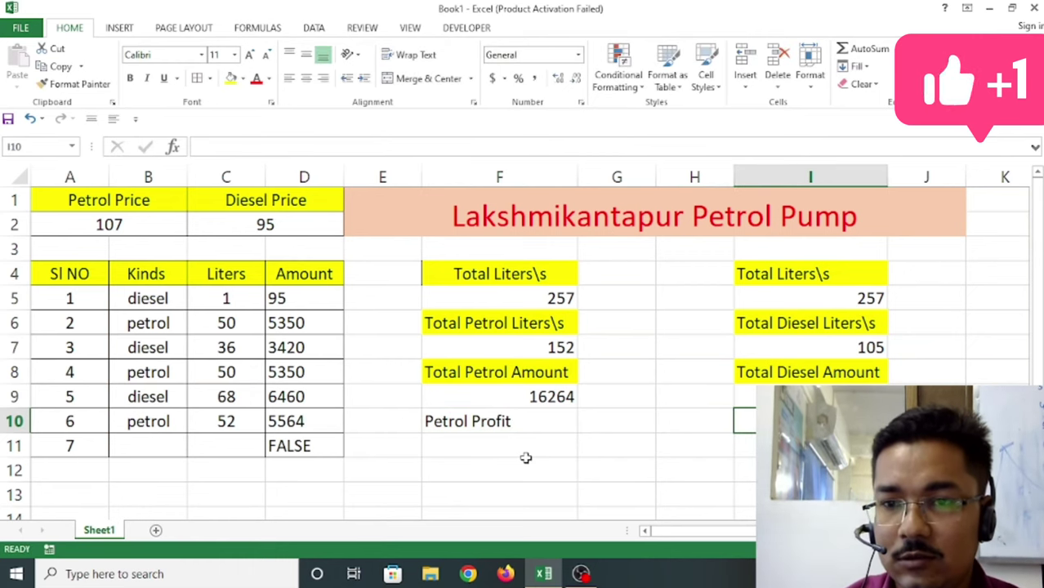
type("Diesel Profit")
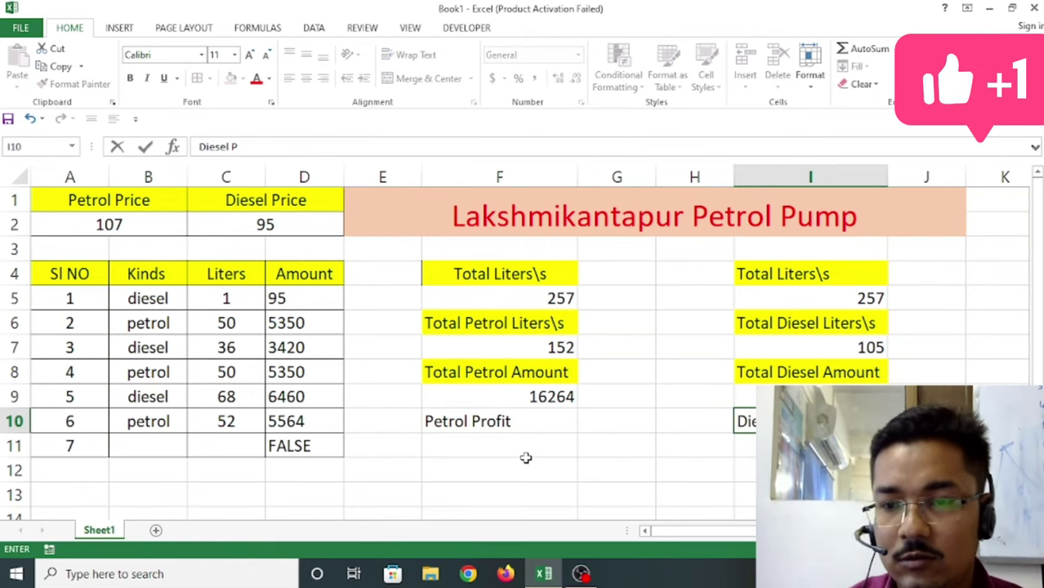
Give the Petrol Profit cell F10 a light grey fill and red text.
left_click(494, 421)
left_click(242, 79)
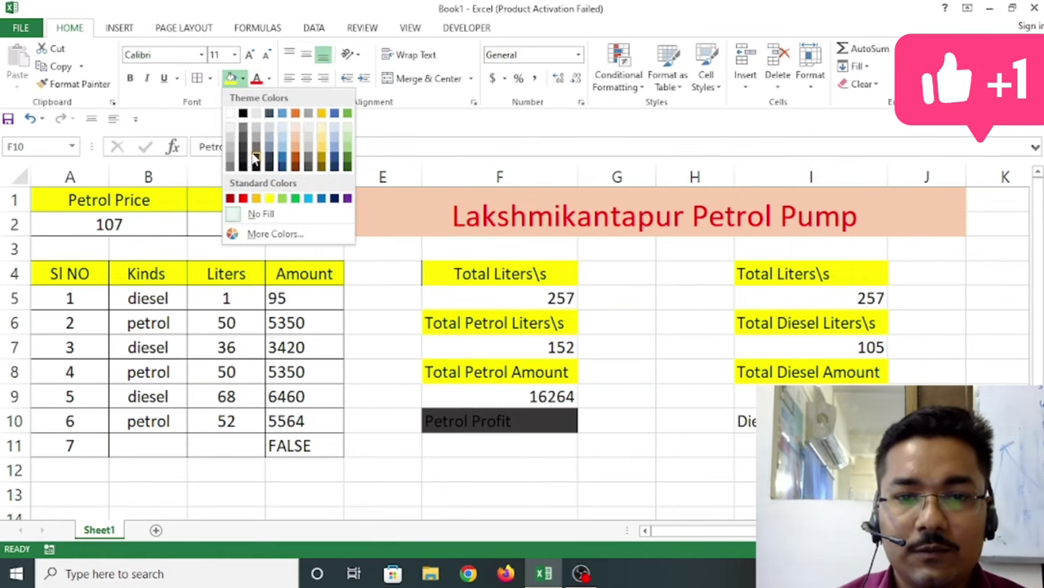
left_click(257, 113)
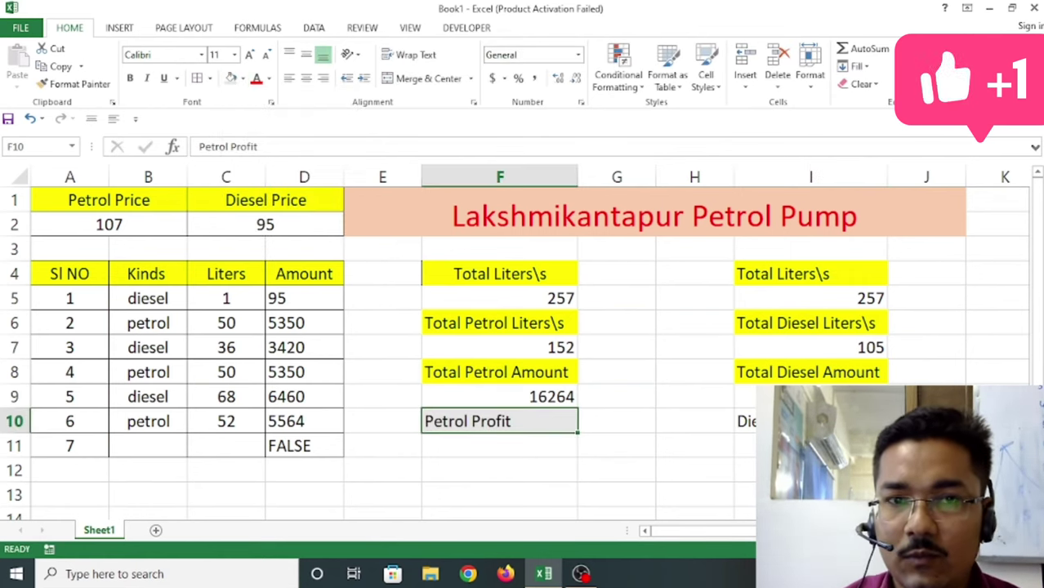
key("Right")
key("Right")
key("Right")
key("Left")
key("Left")
key("Left")
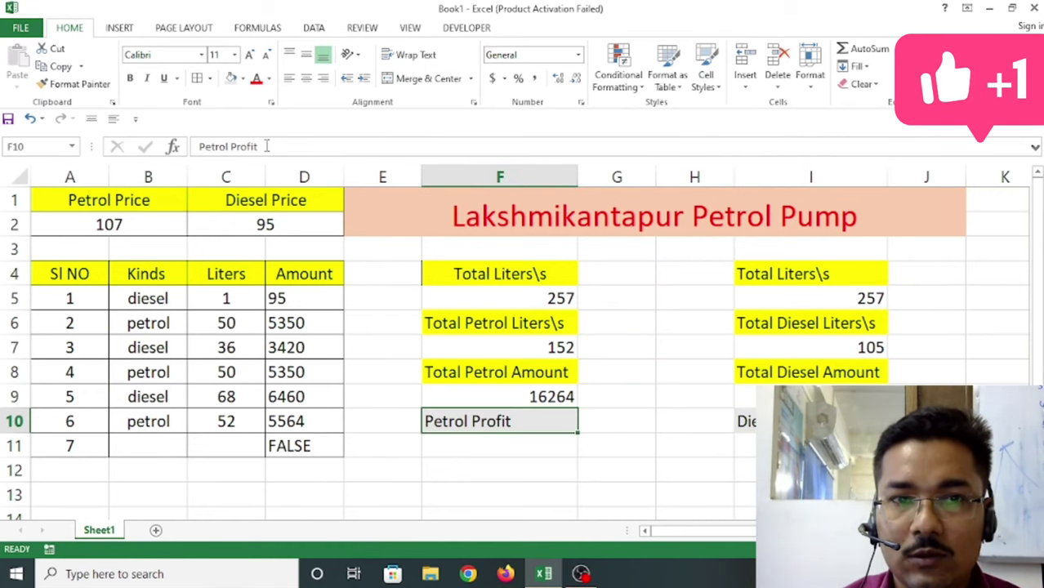
left_click(256, 80)
left_click(739, 418)
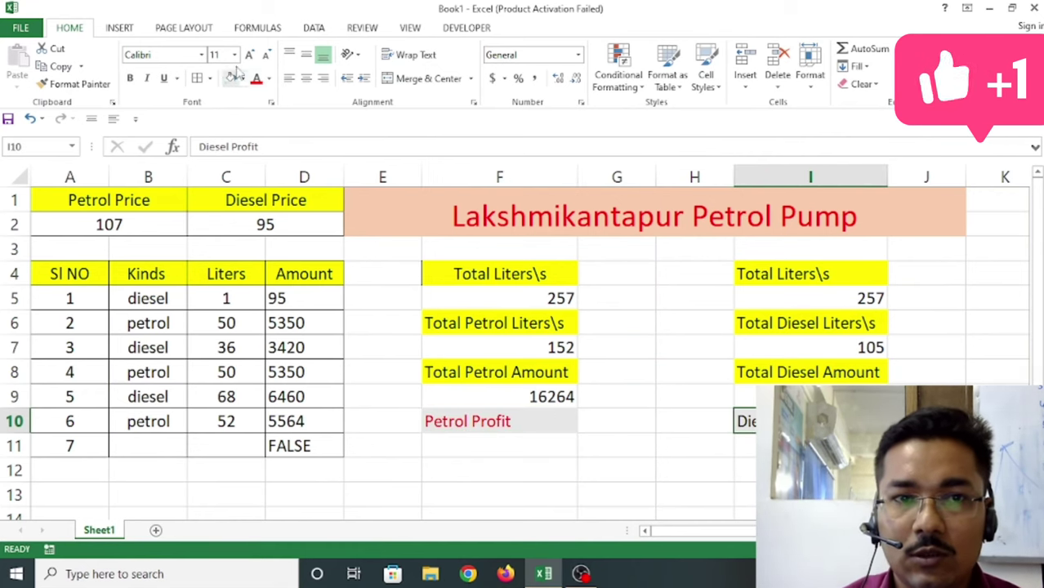
left_click(508, 445)
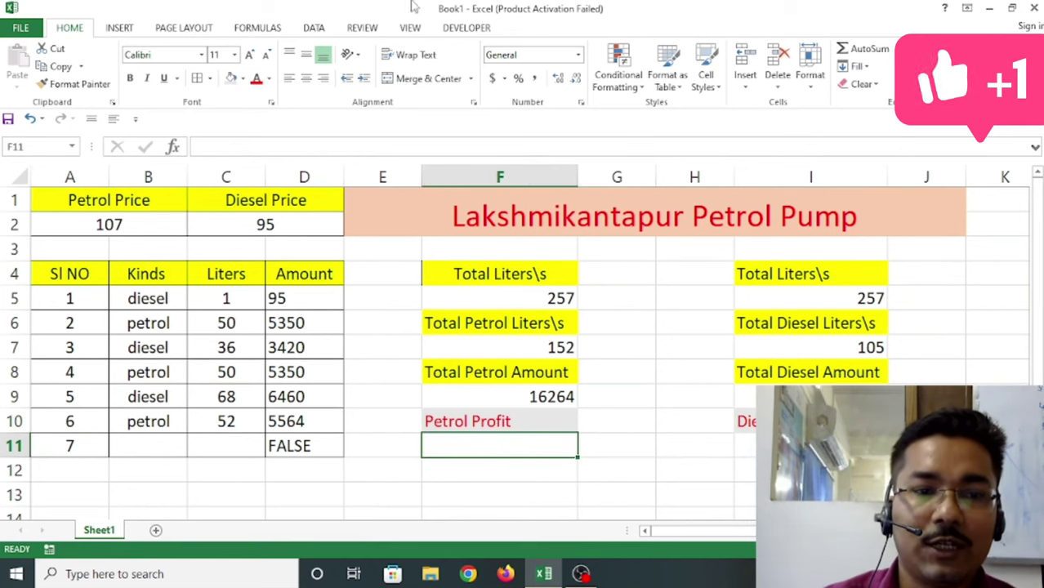
Enter the sample values 3 in C13 and 2 in D13.
left_click(226, 494)
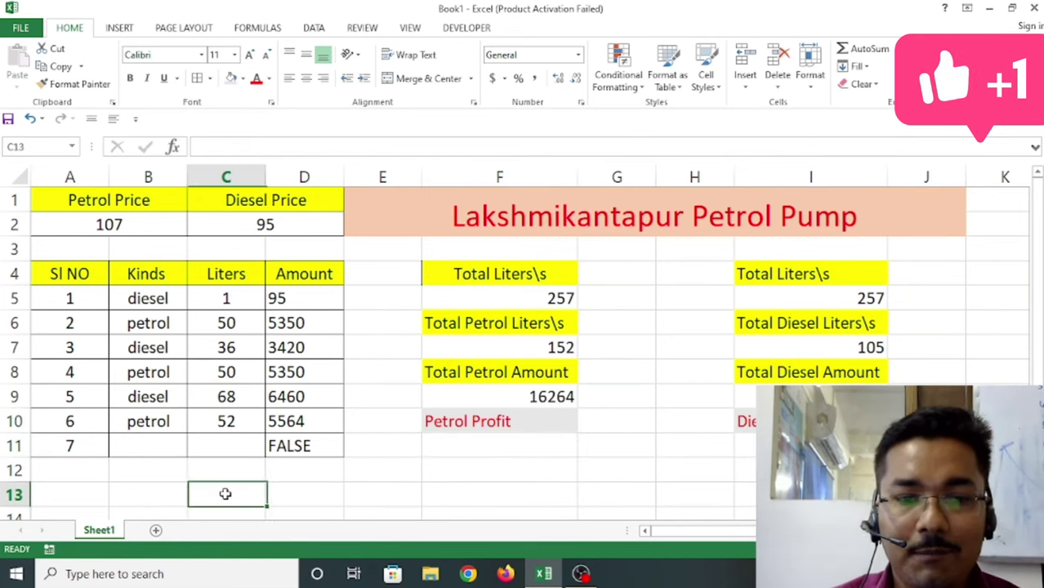
type("3")
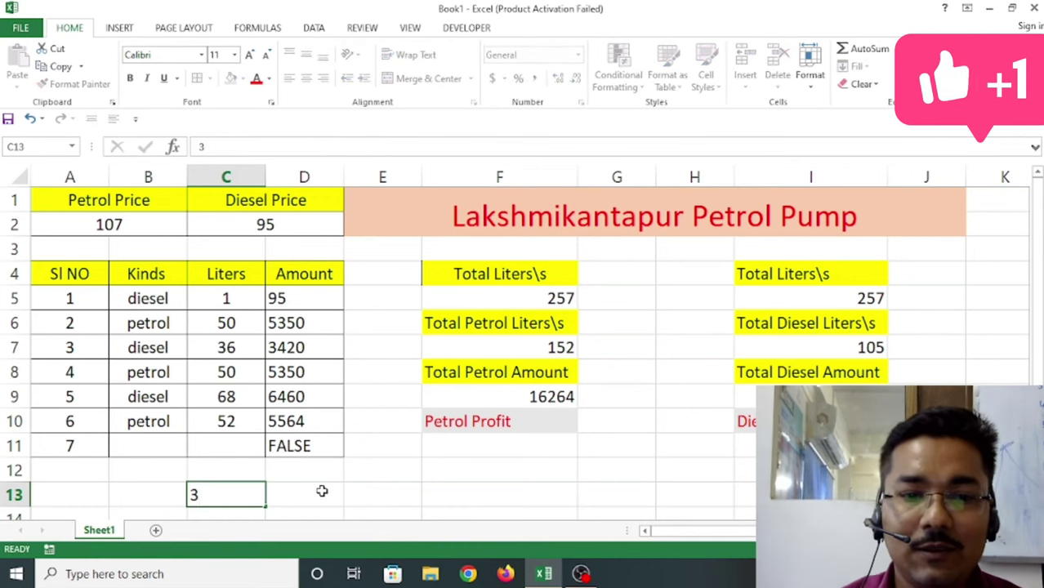
left_click(322, 491)
type("2")
left_click(560, 517)
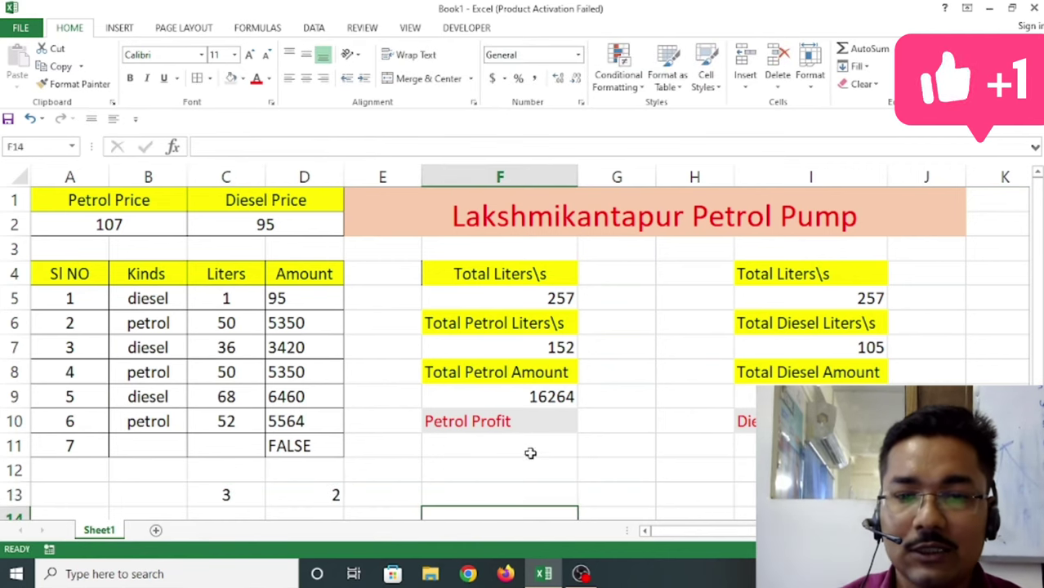
Start a profit formula in F11 referencing F9, then F7, and cancel it.
left_click(531, 447)
type("=")
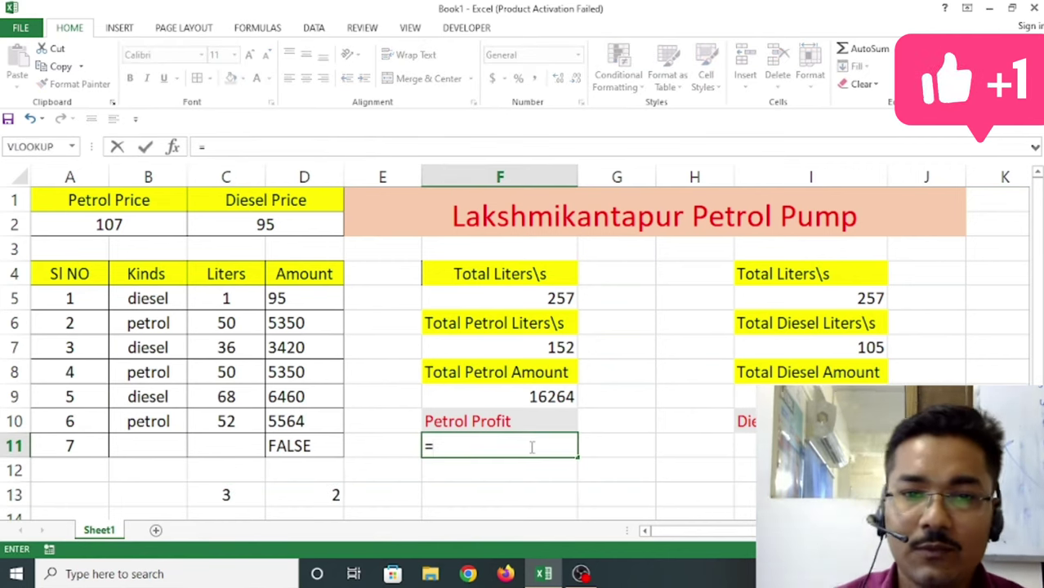
left_click(540, 398)
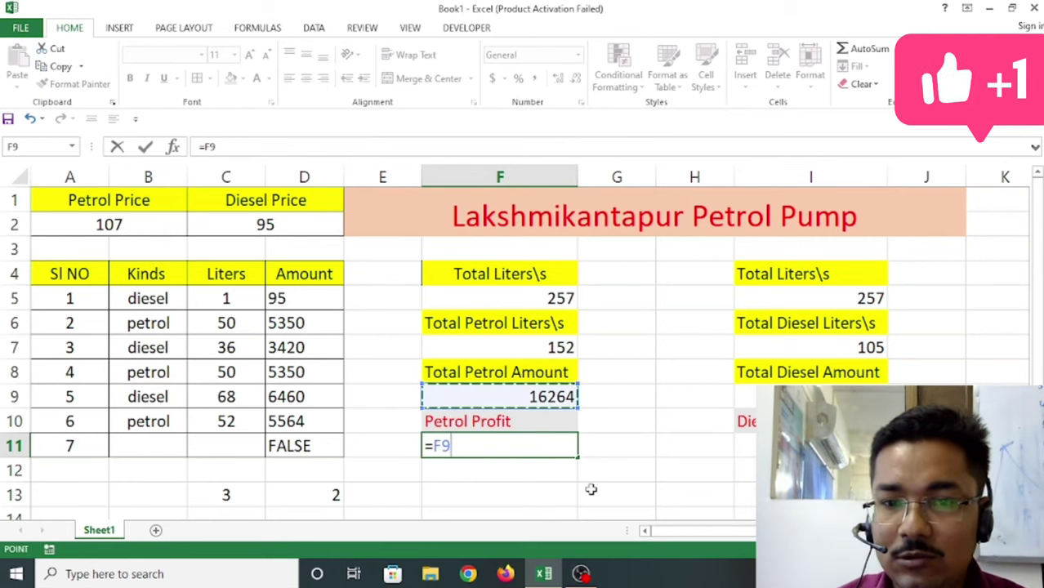
left_click(556, 349)
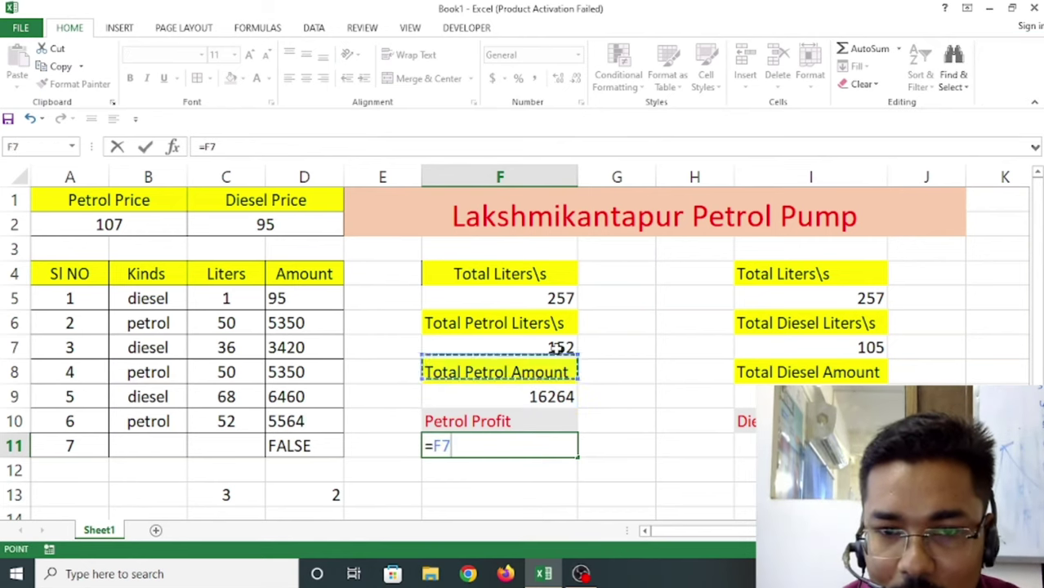
left_click(148, 495)
key("BackSpace")
key("BackSpace")
key("BackSpace")
key("BackSpace")
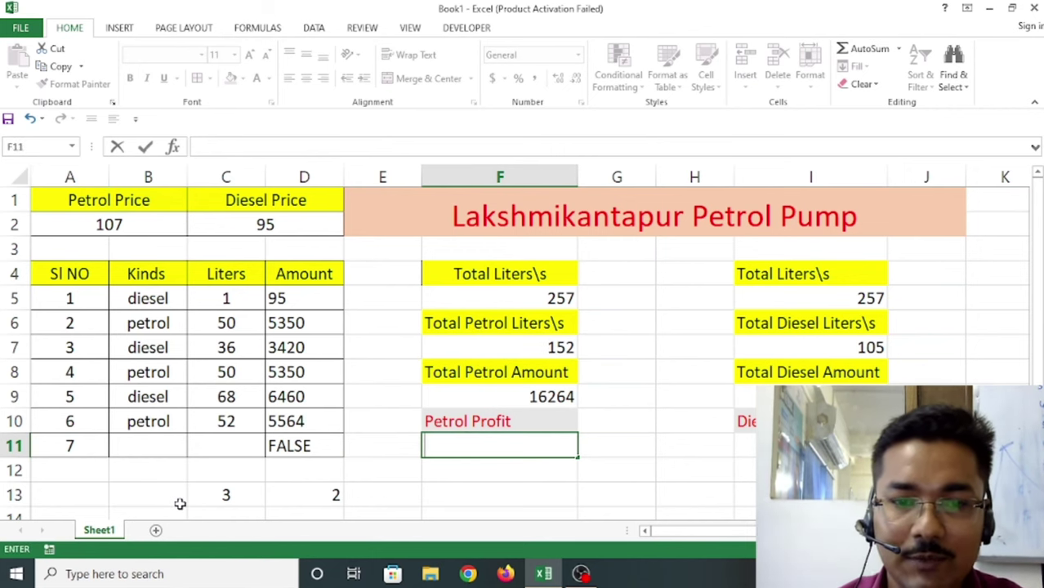
key("Escape")
Add helper labels: 1lit in B13, petrol in C12 and diesel in D12.
left_click(155, 492)
type("1")
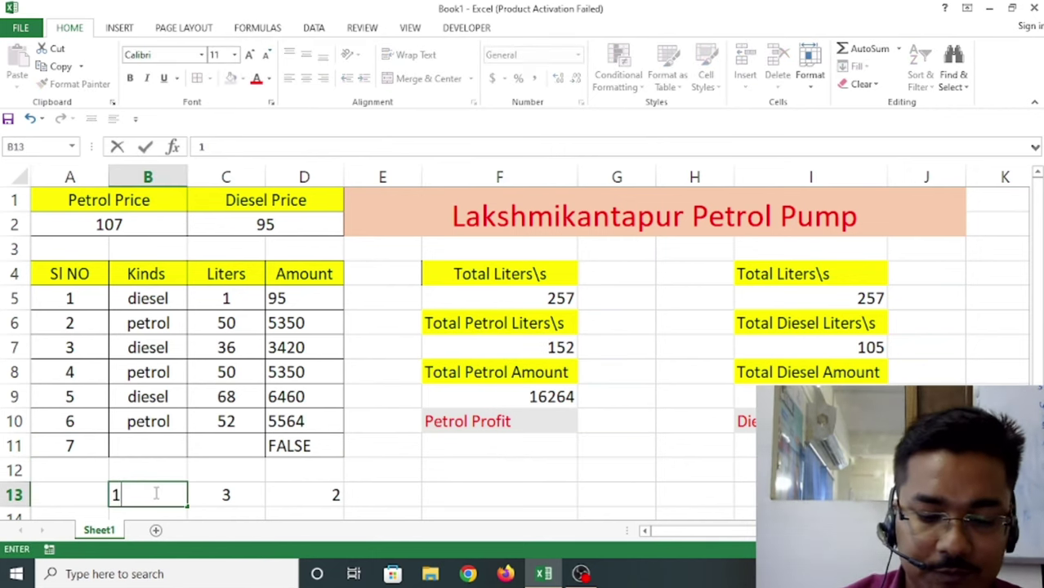
type("lit")
left_click(433, 495)
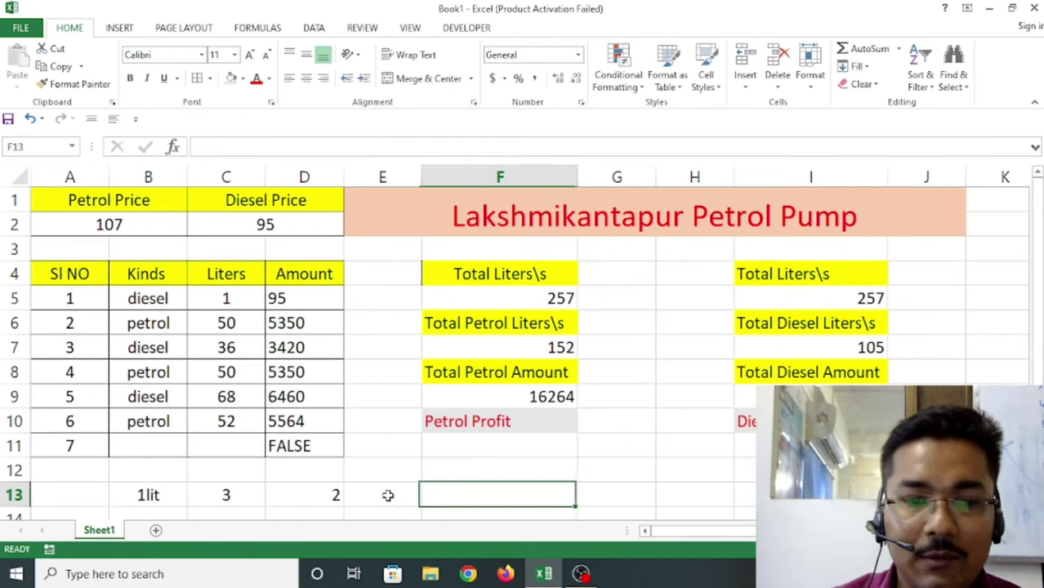
left_click(226, 494)
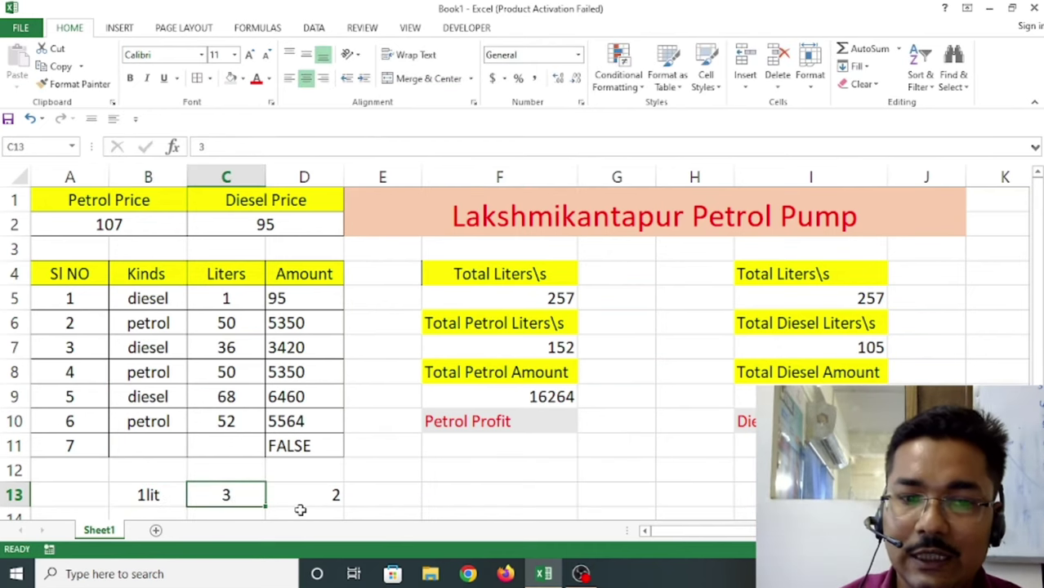
left_click(257, 475)
type("petro")
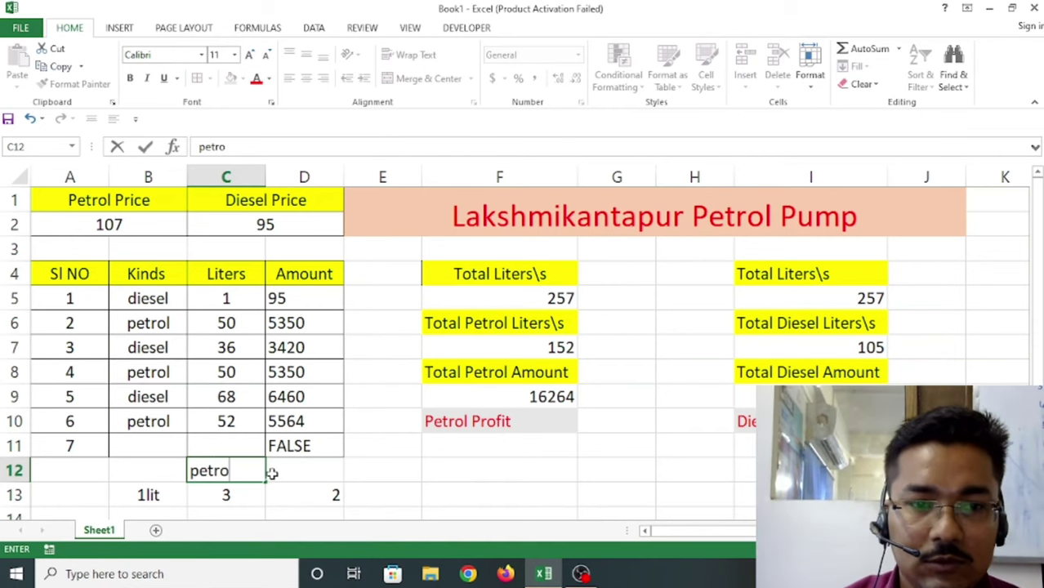
type("l")
left_click(298, 463)
type("d")
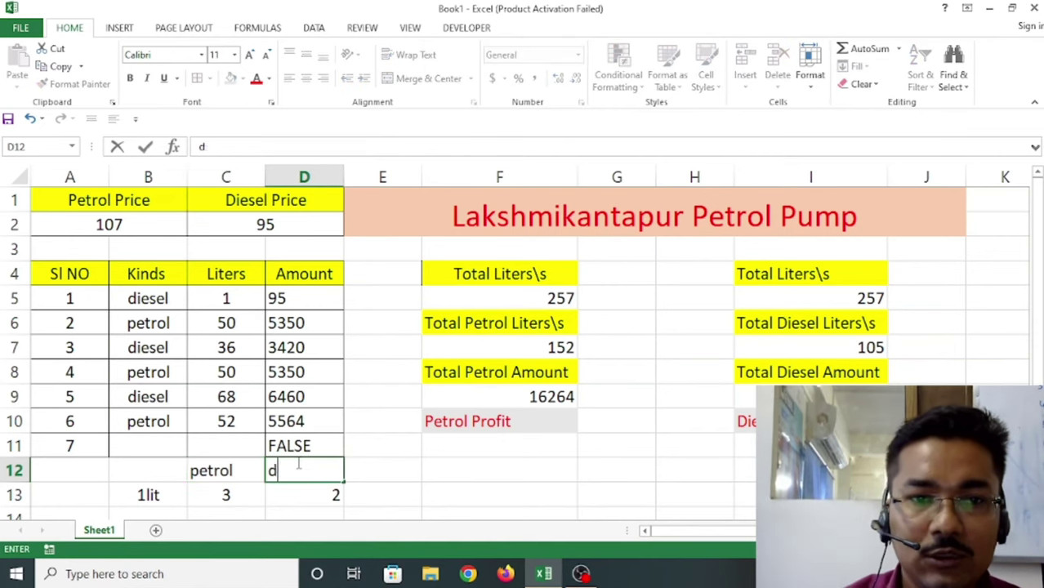
type("iesel")
left_click(482, 490)
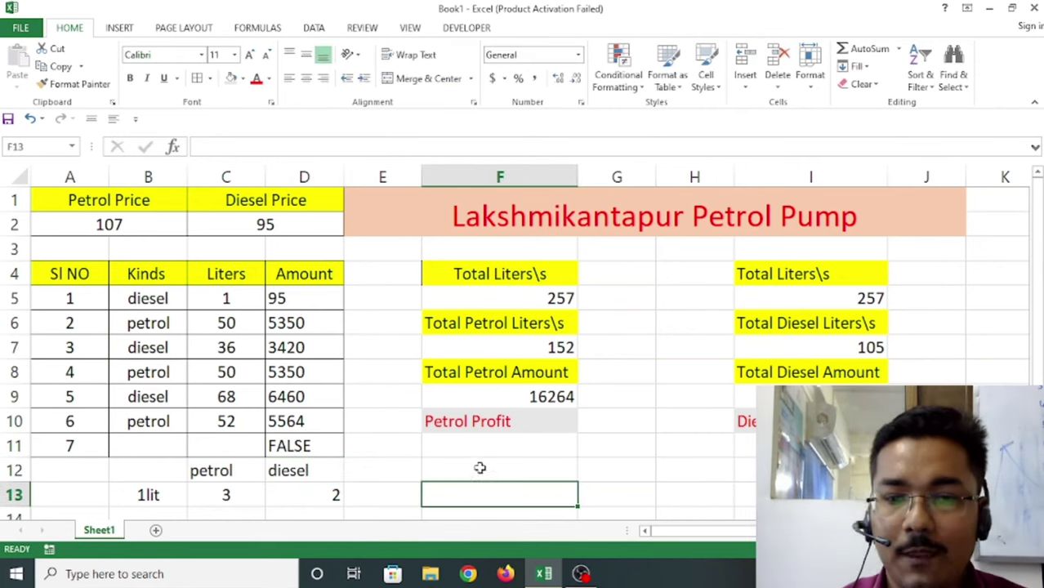
left_click(488, 447)
Enter =F7*3 in F11 for a petrol profit of 456.
type("=")
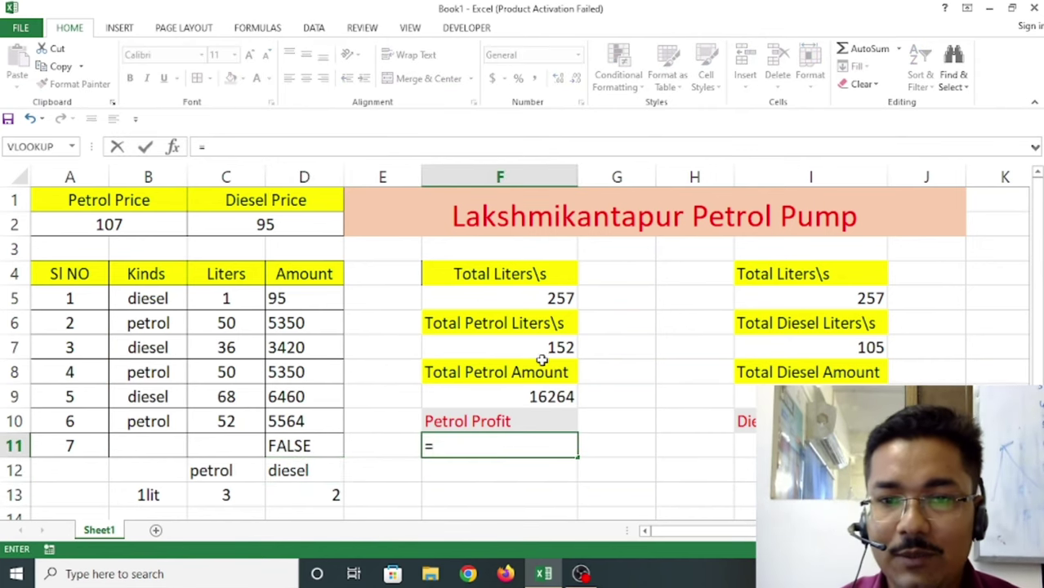
left_click(545, 347)
type("*")
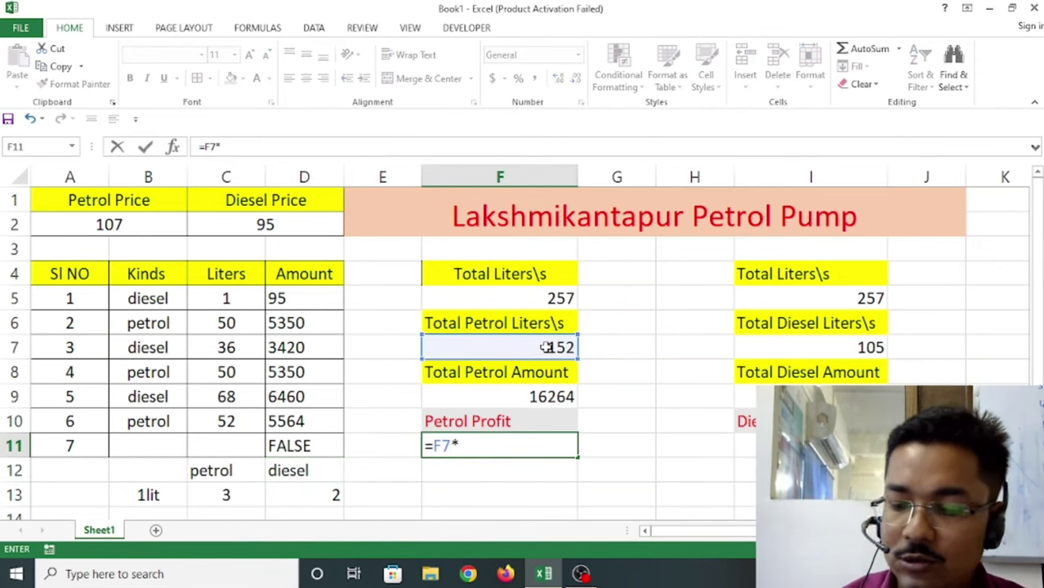
key("Return")
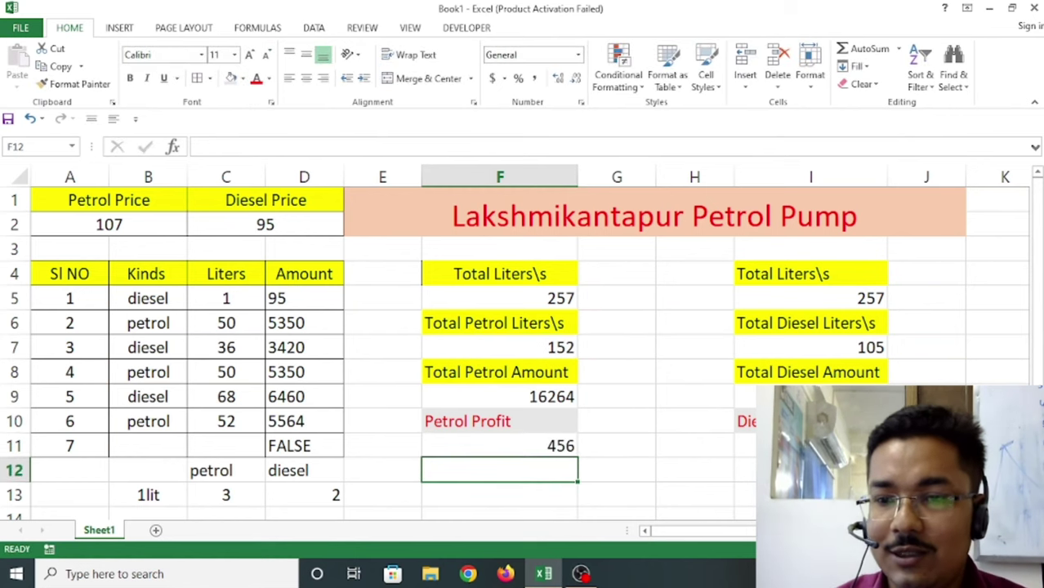
Enter =I7*2 in I11 to calculate the diesel profit.
left_click(745, 445)
type("=")
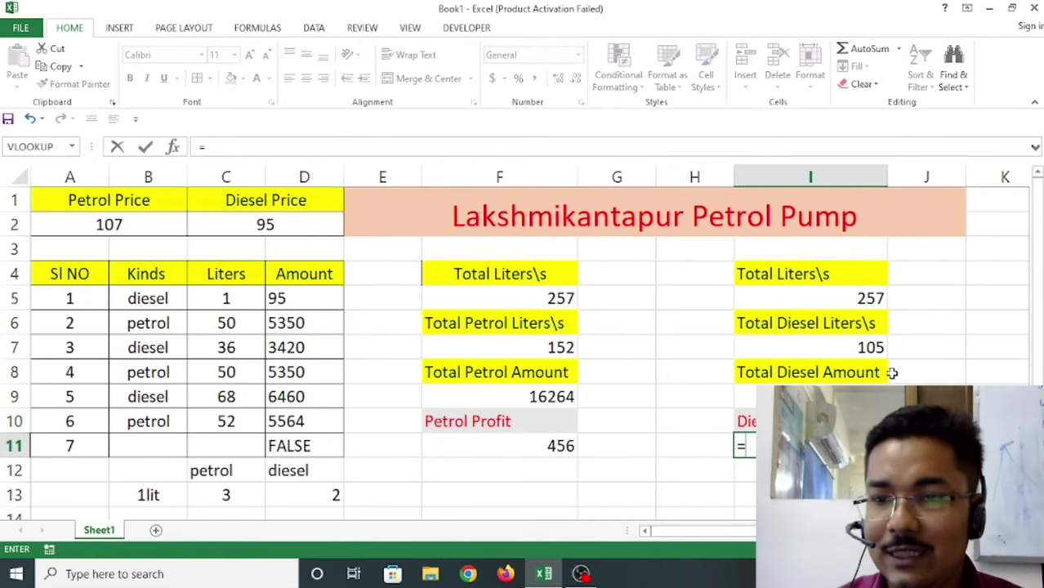
left_click(871, 347)
type("*")
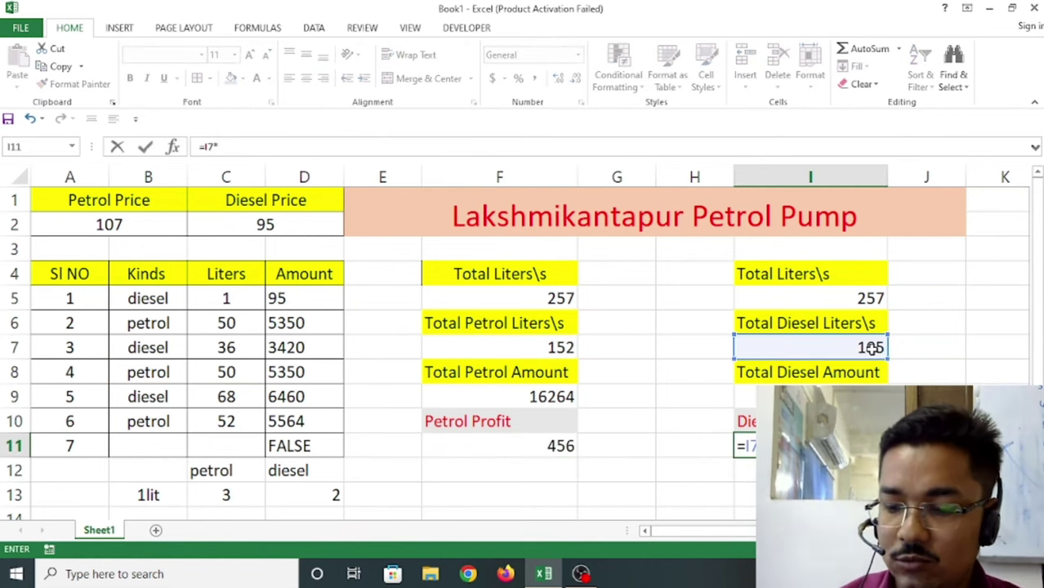
key("Return")
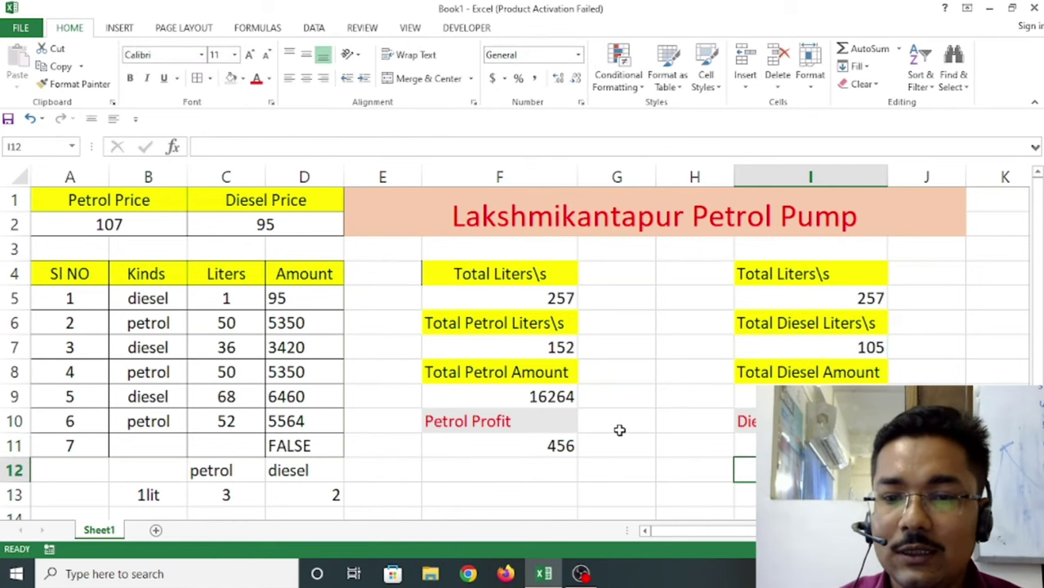
left_click(647, 426)
mouse_move(648, 426)
left_mouse_down()
mouse_move(663, 421)
mouse_move(666, 441)
left_mouse_up()
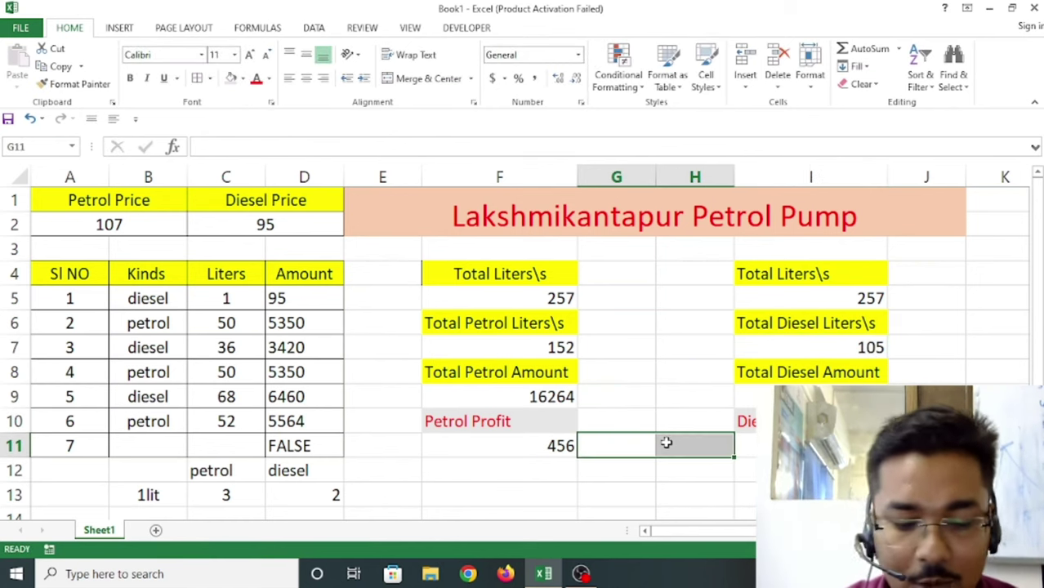
Merge G11:H11 and enter the label 'Total Profit'.
left_click(429, 78)
type("Total P")
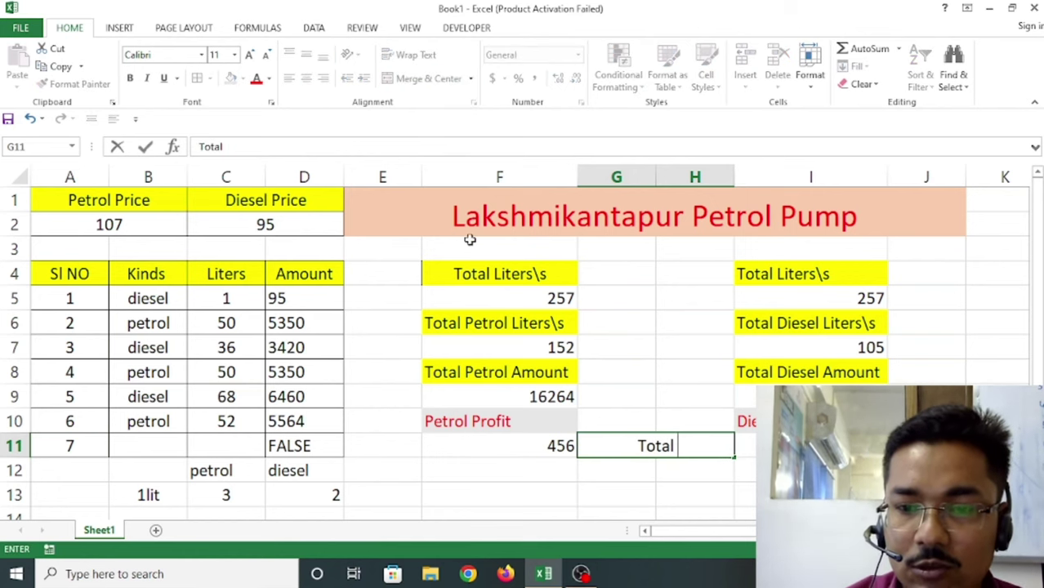
type("rofit")
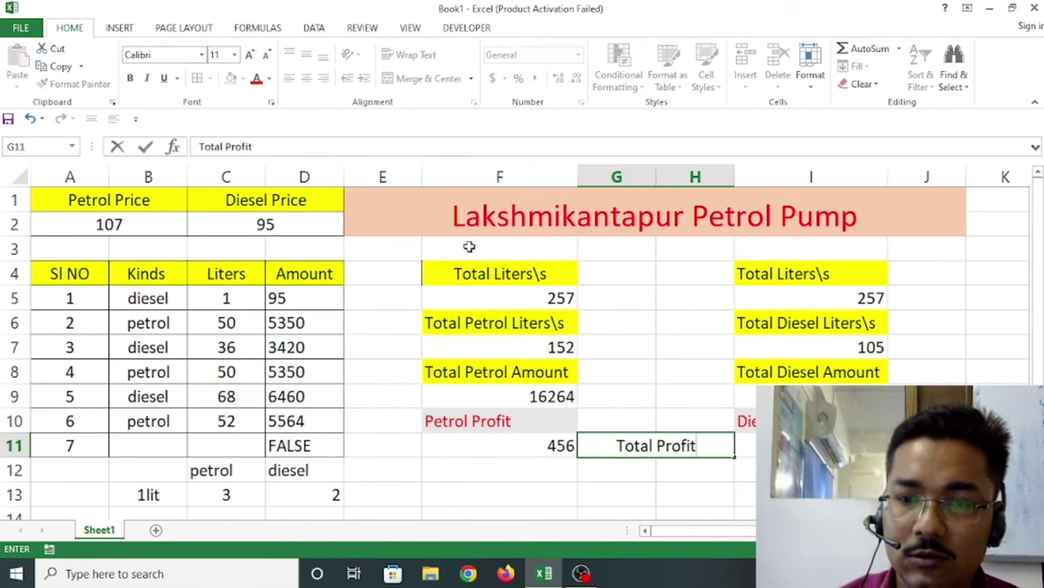
left_click(609, 493)
Give Total Profit a dark grey fill and red text, and merge G12:H12 below.
left_click(654, 445)
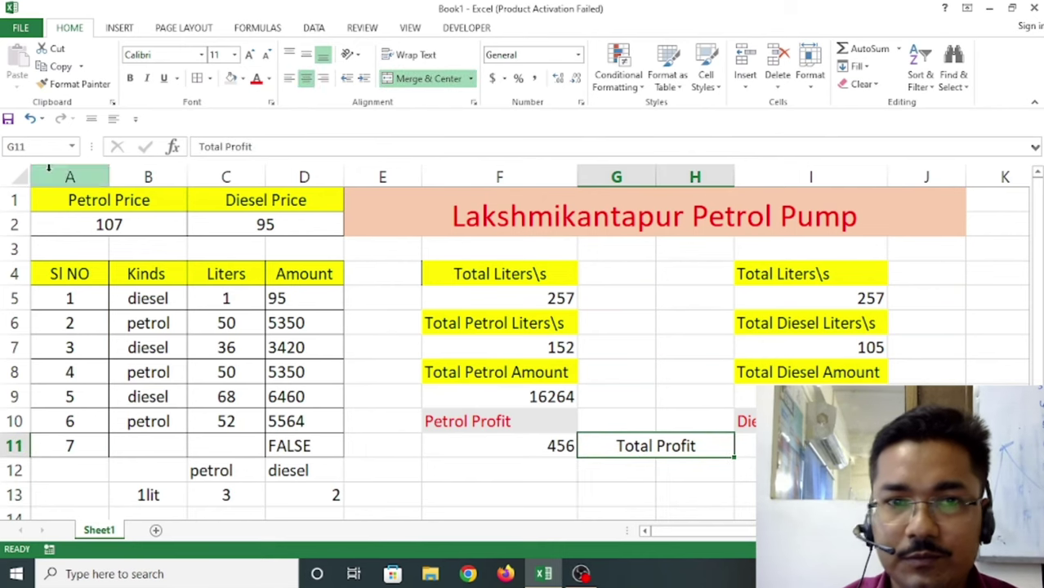
left_click(243, 79)
left_click(241, 148)
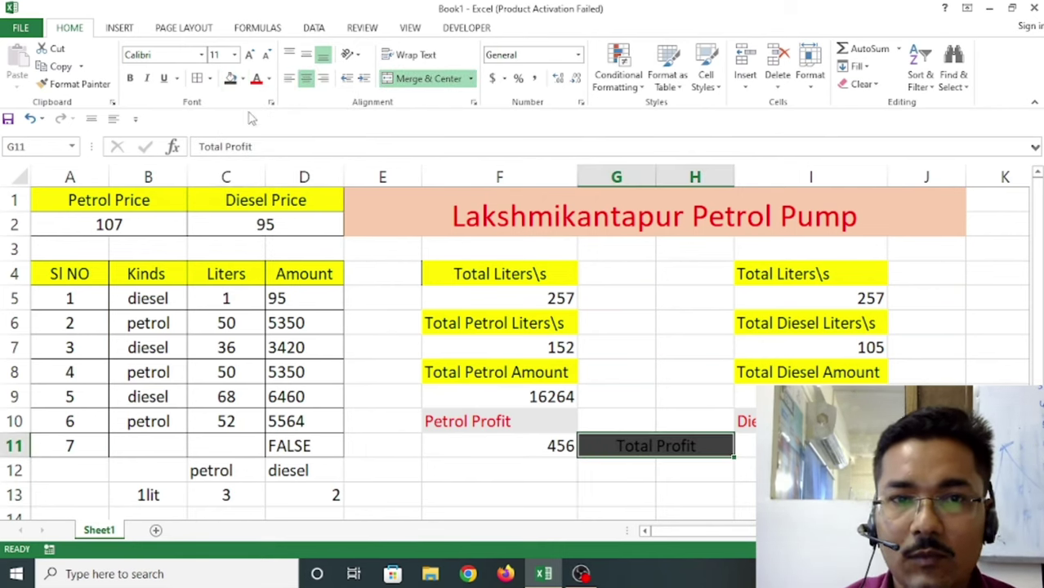
left_click(257, 82)
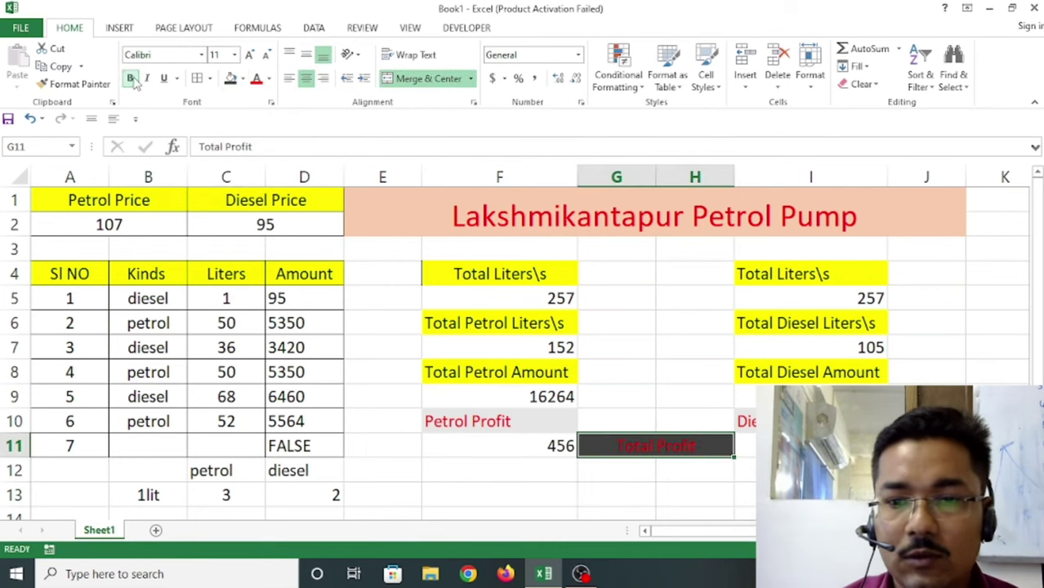
left_click_drag(618, 466, 690, 470)
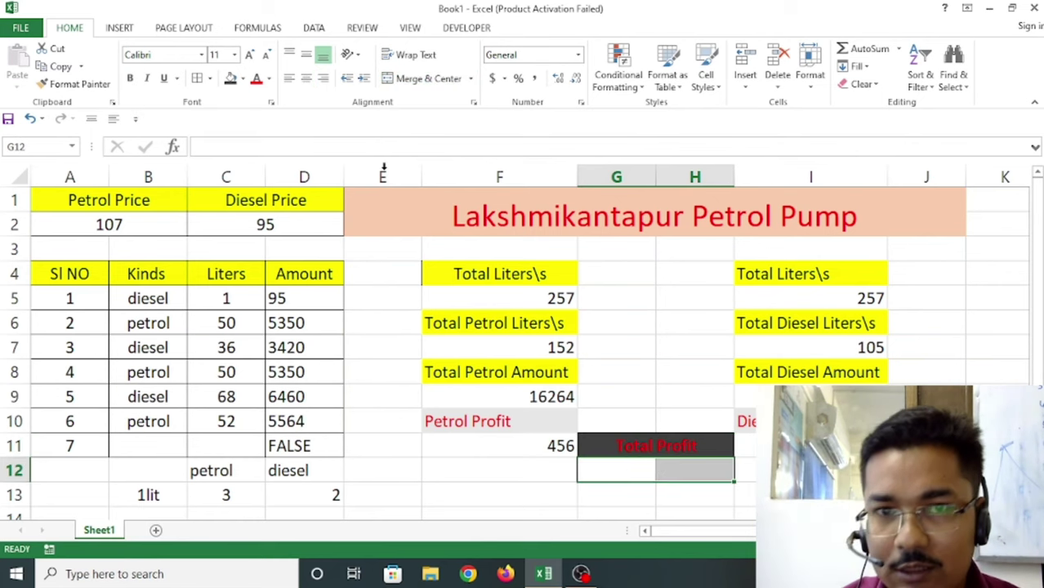
left_click(405, 79)
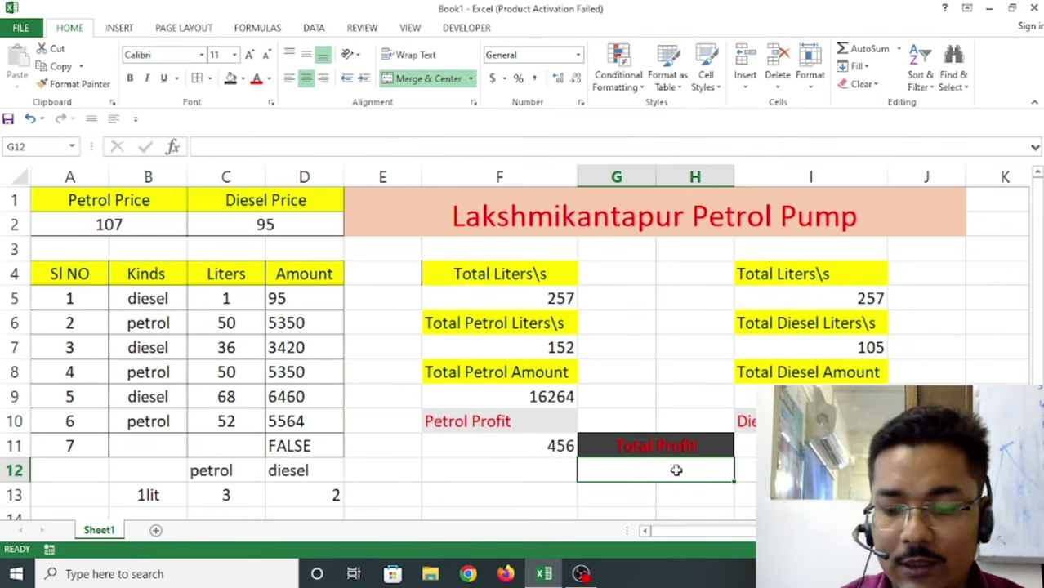
Enter =F11+I11 in G12 for a total profit of 666, then merge F13:I13.
type("=")
left_click(521, 445)
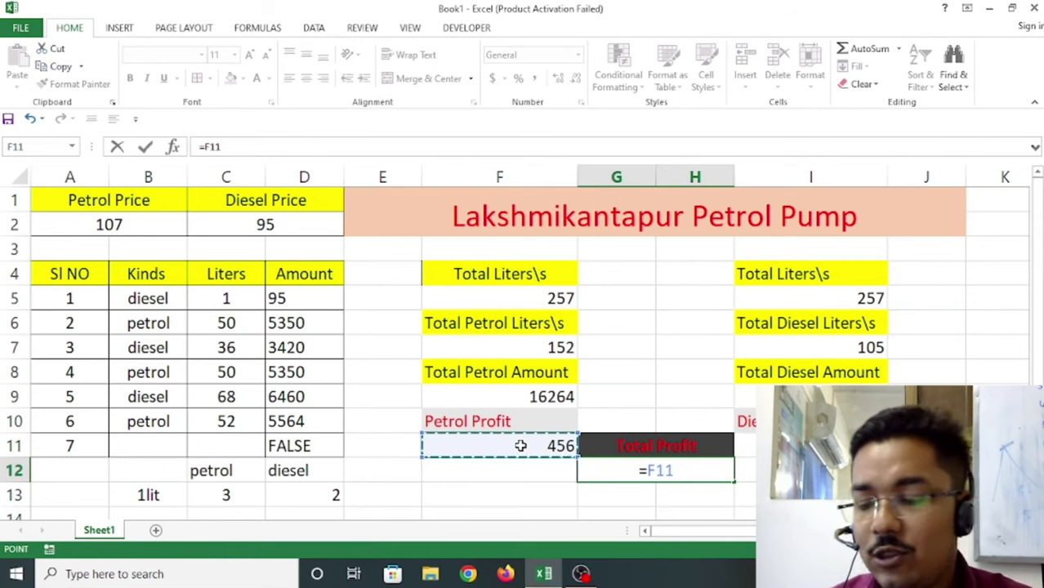
type("+")
left_click(743, 445)
key("Return")
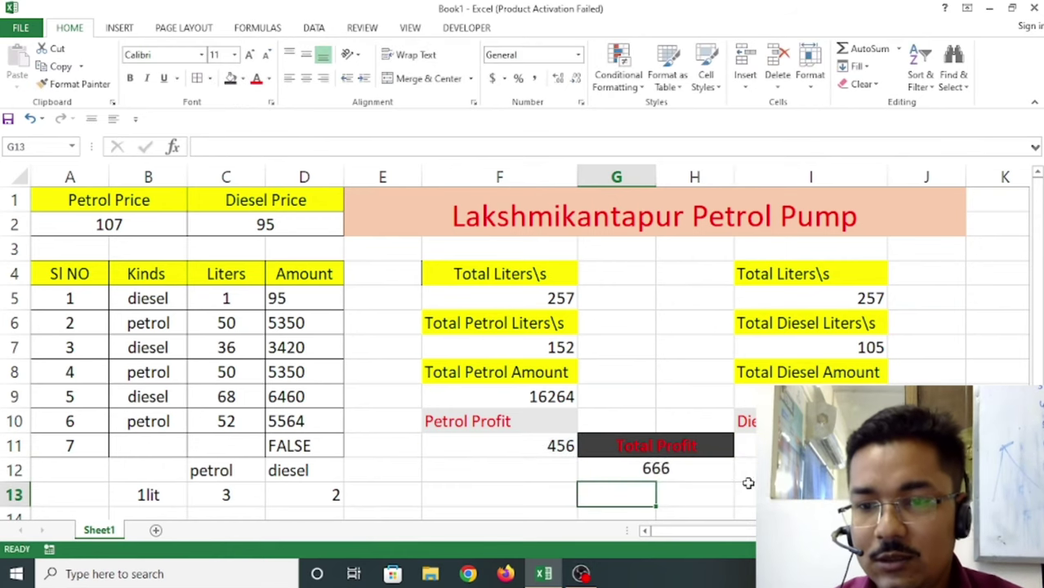
left_click_drag(528, 500, 776, 495)
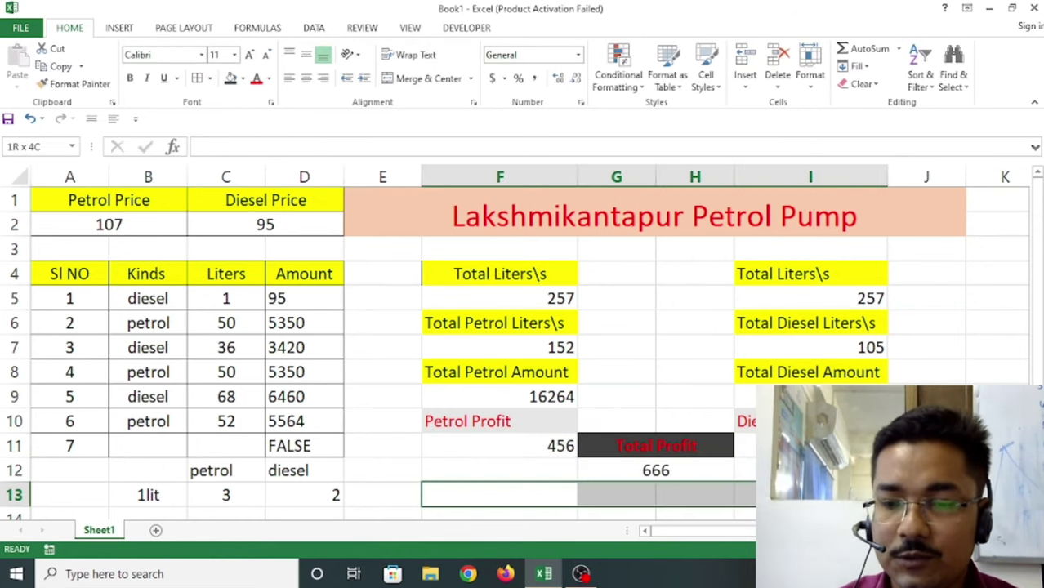
left_click(428, 79)
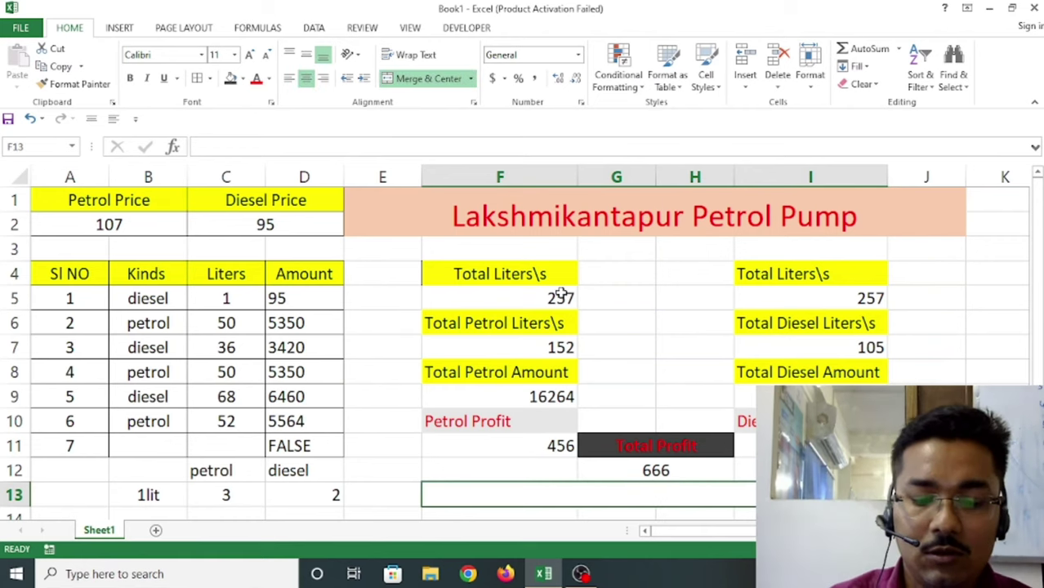